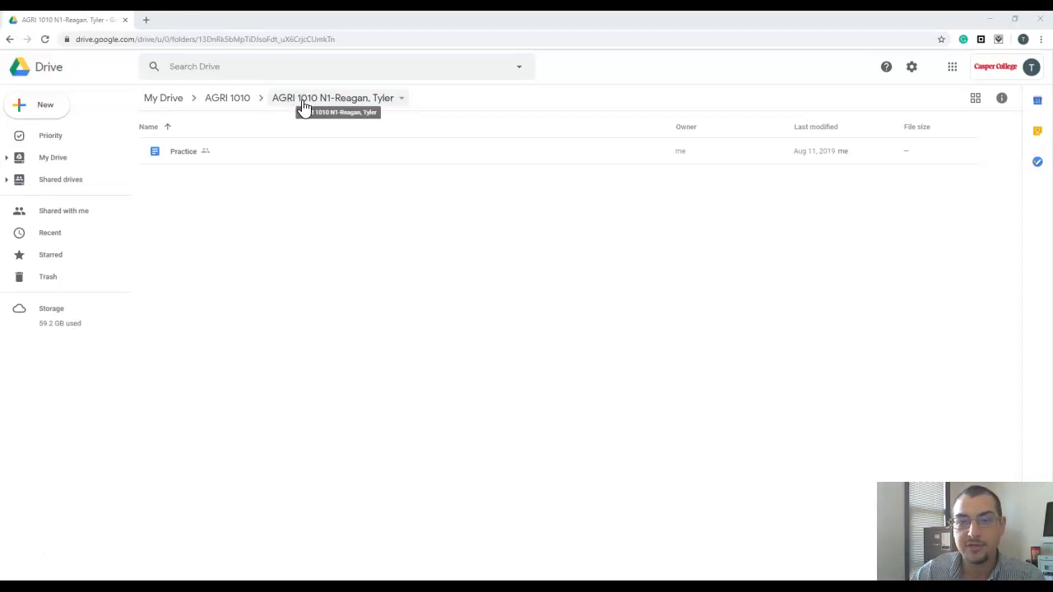
Step: Create a new Google Sheets spreadsheet in the current Drive folder and name it "The Back Fourty"
click(45, 105)
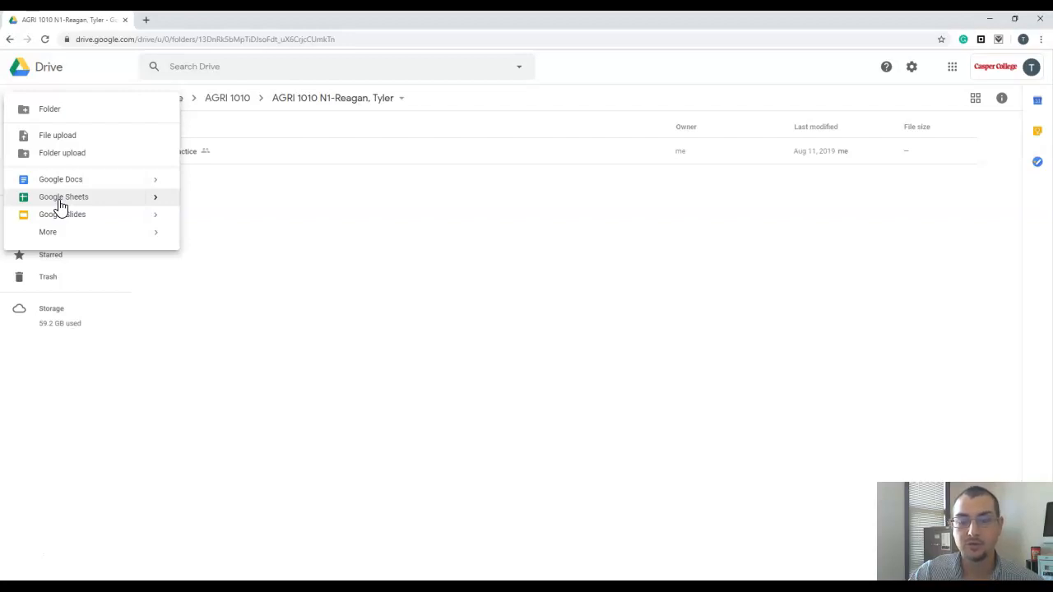
click(60, 204)
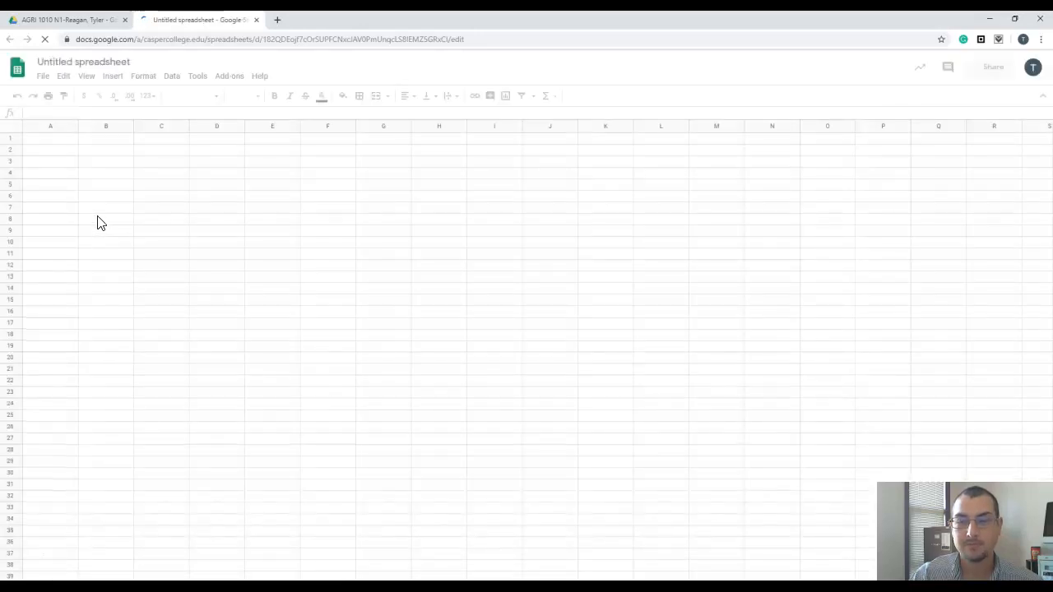
click(100, 62)
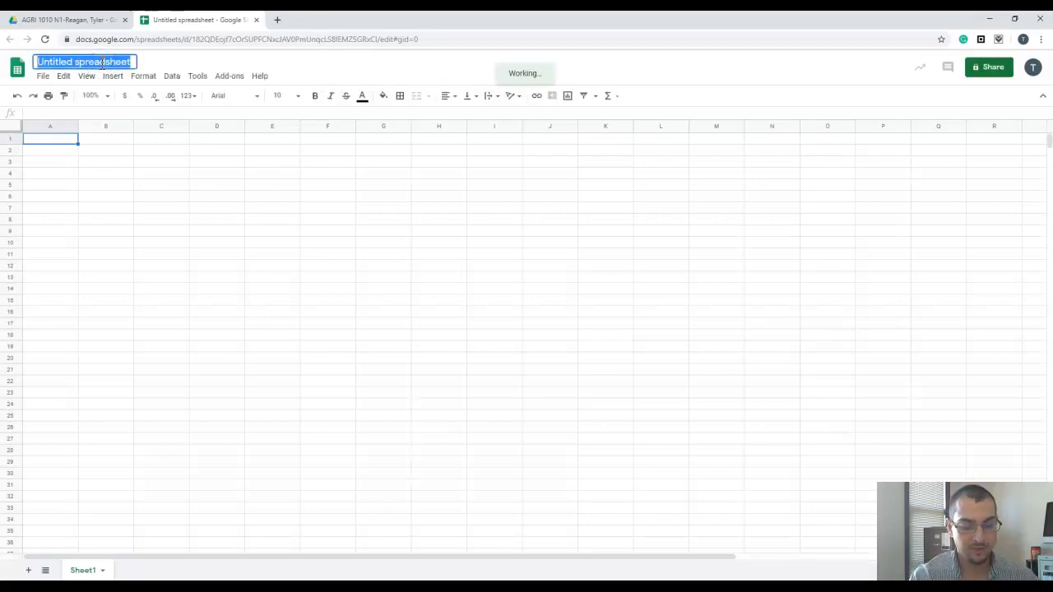
text(The Bac)
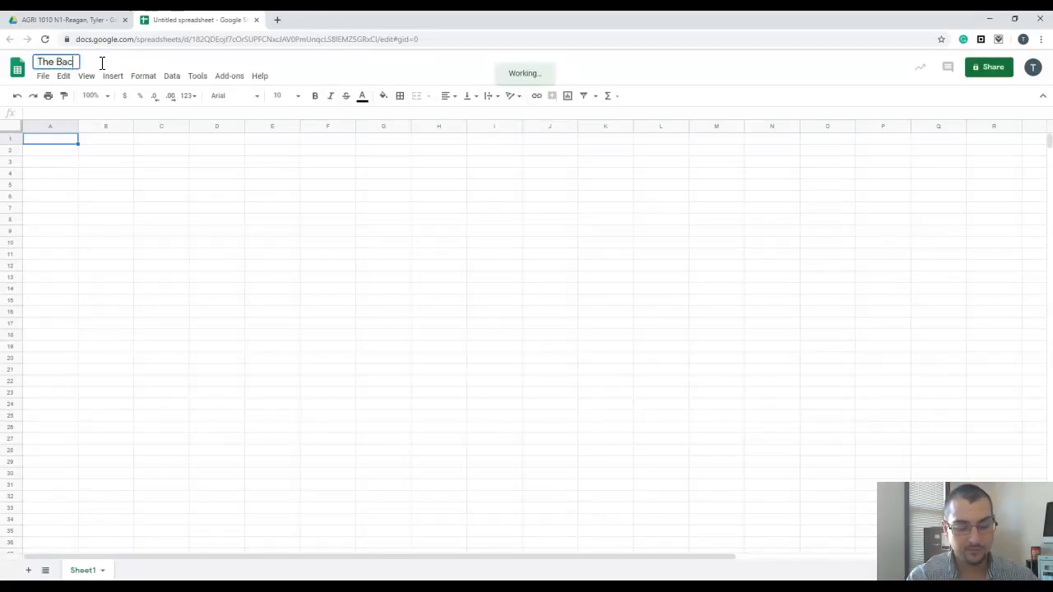
text(k Fourty)
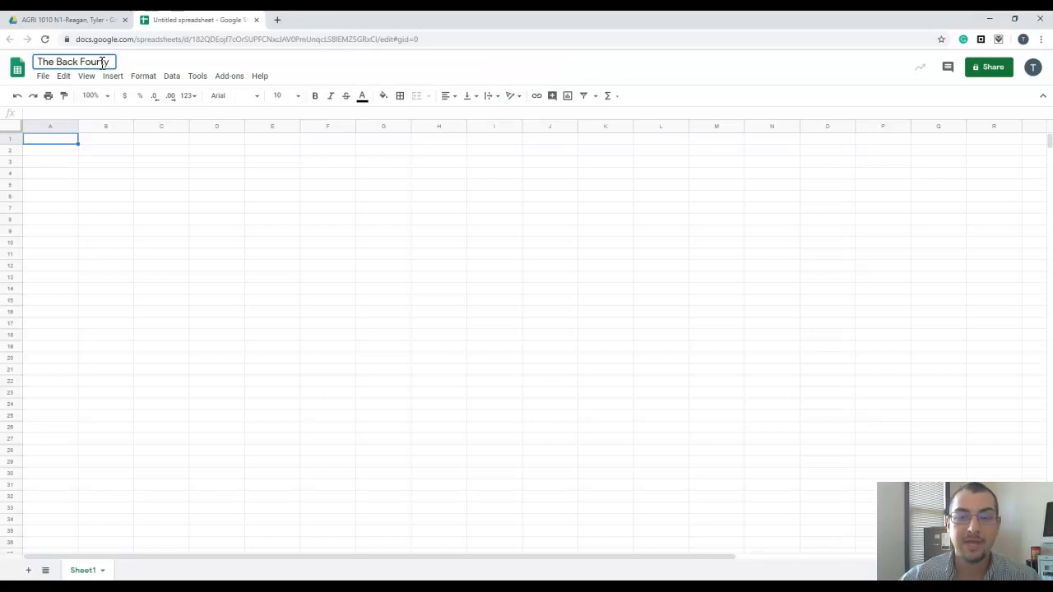
click(225, 175)
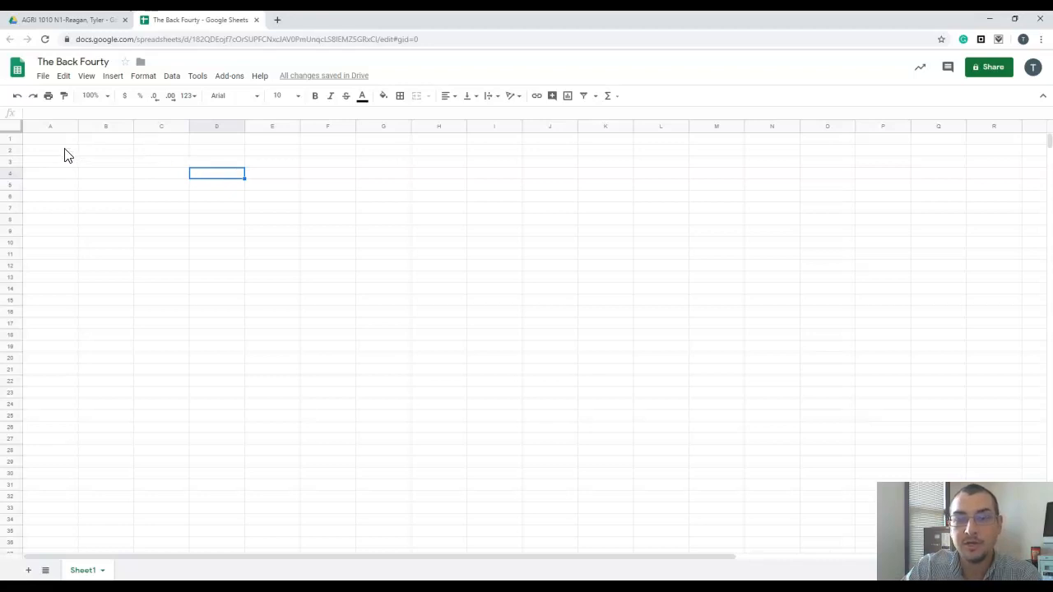
Step: Highlight several vertical cell ranges and whole columns, including A, C and E, to examine the sheet's columns
drag(53, 140, 35, 487)
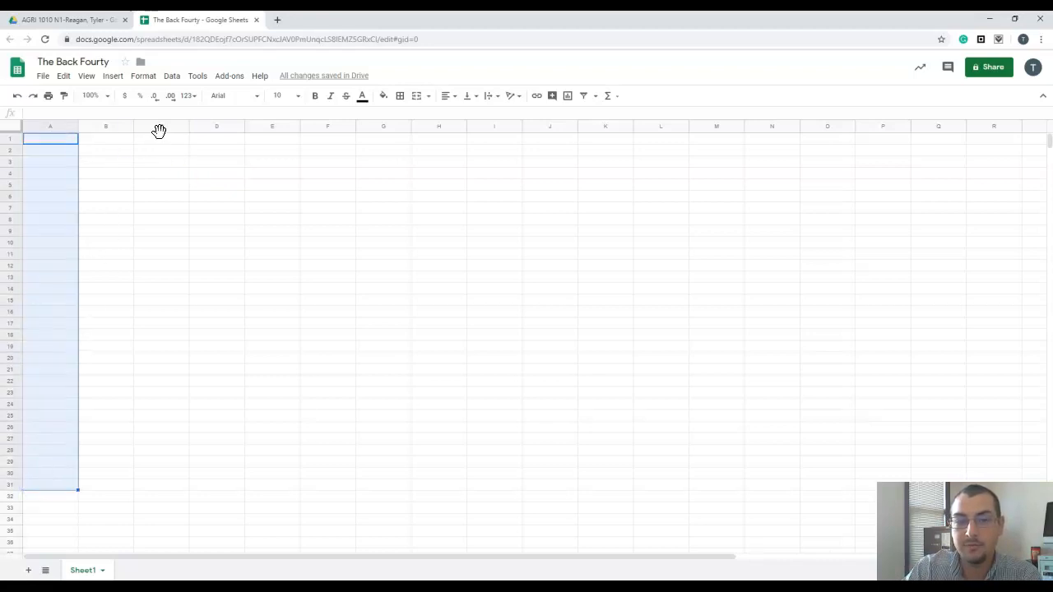
drag(162, 141, 172, 517)
drag(324, 141, 329, 510)
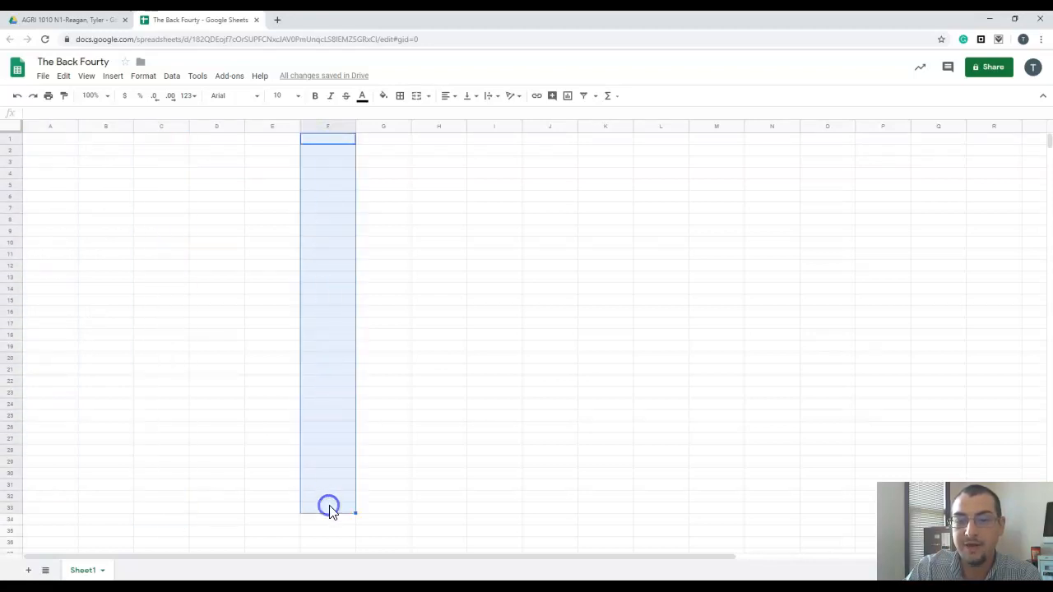
click(58, 125)
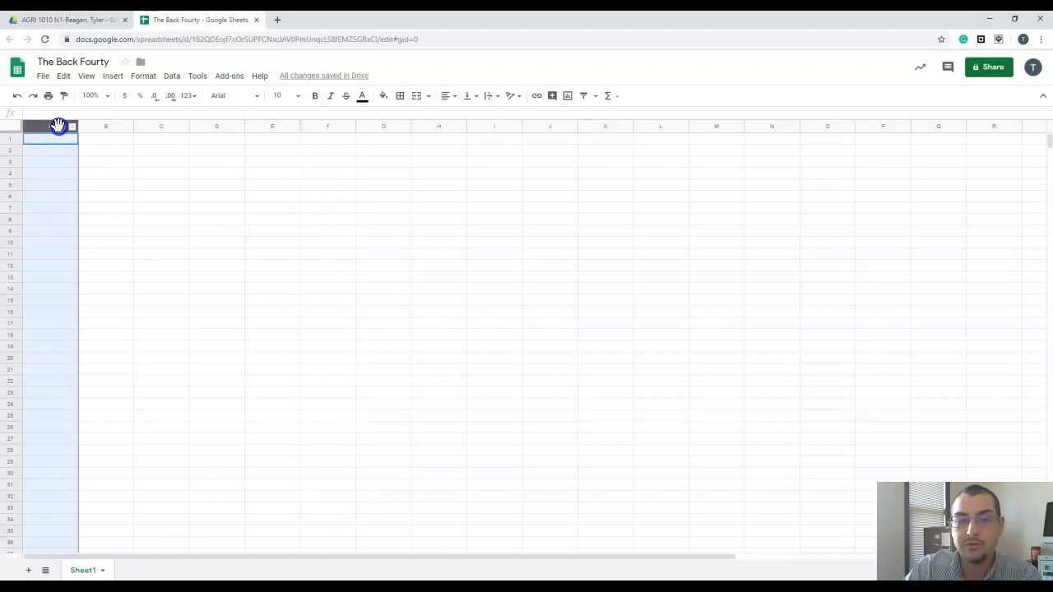
click(162, 126)
click(290, 125)
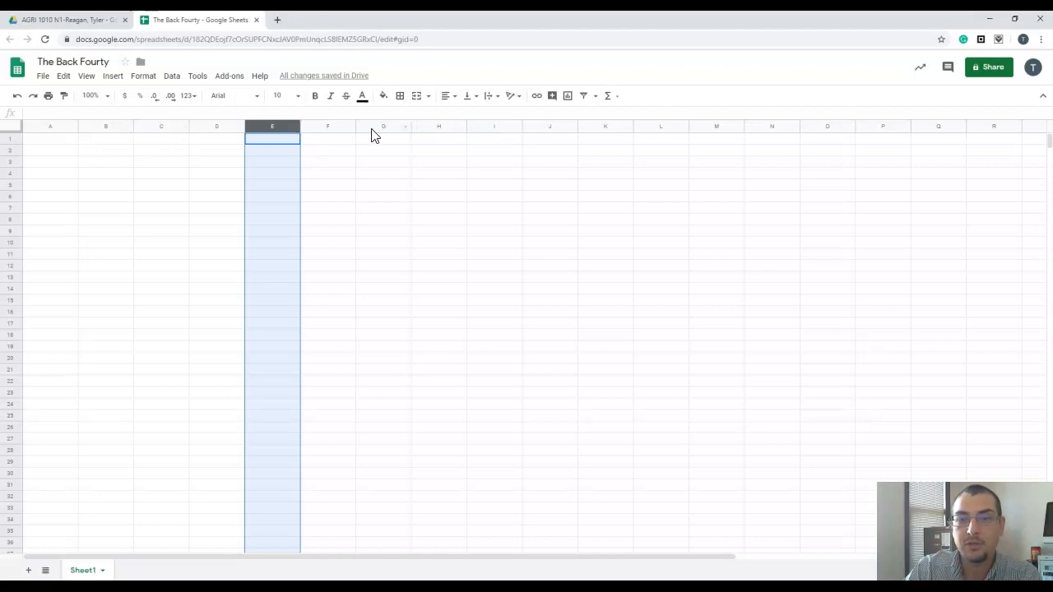
Step: Highlight several horizontal cell ranges and whole rows, including 1, 6 and 12, to examine the sheet's rows
drag(31, 142, 685, 144)
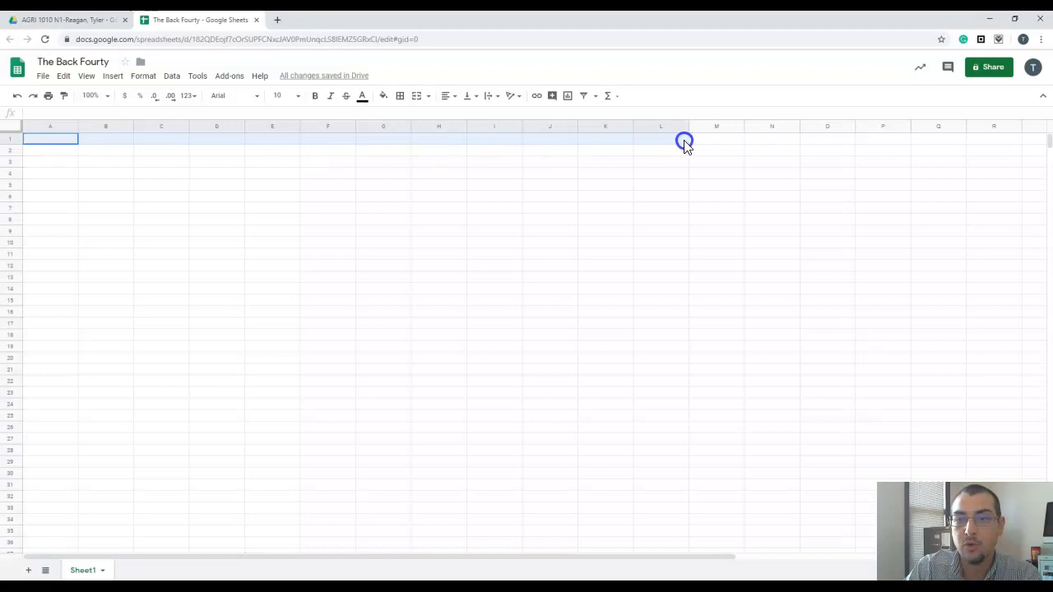
drag(47, 153, 628, 162)
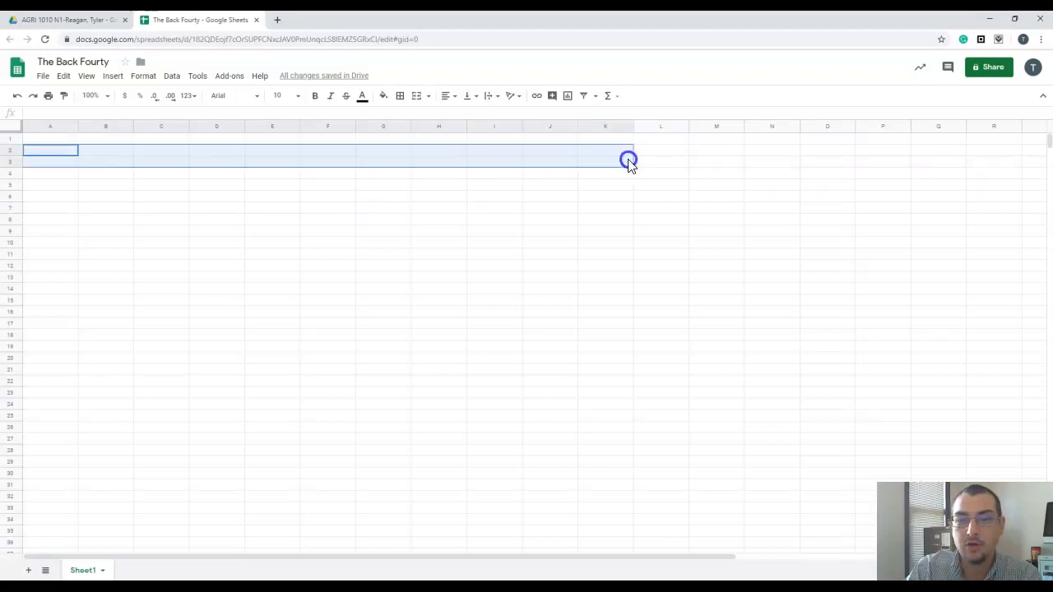
drag(33, 184, 618, 191)
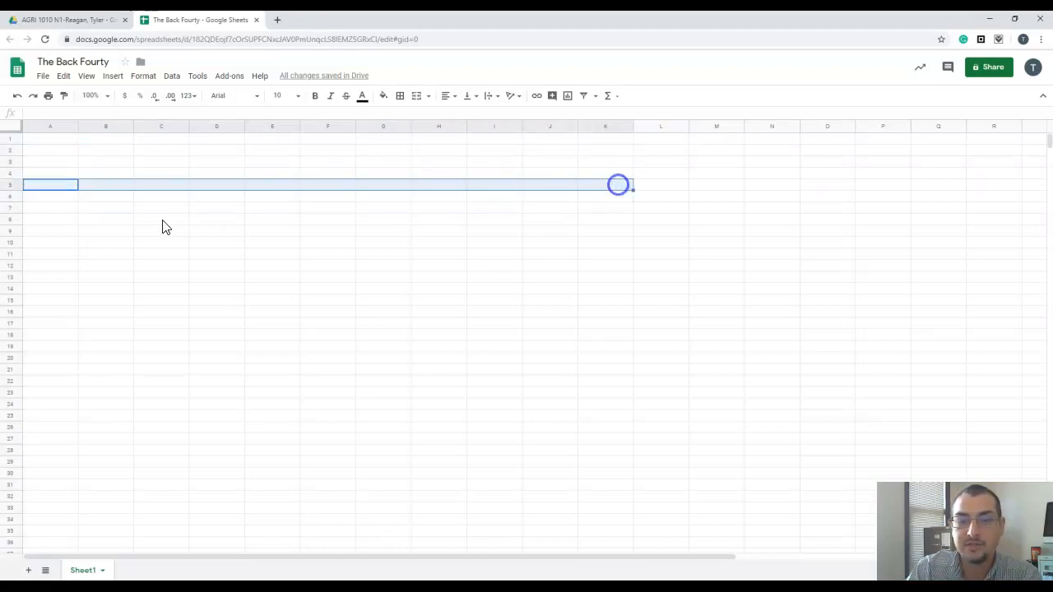
click(9, 138)
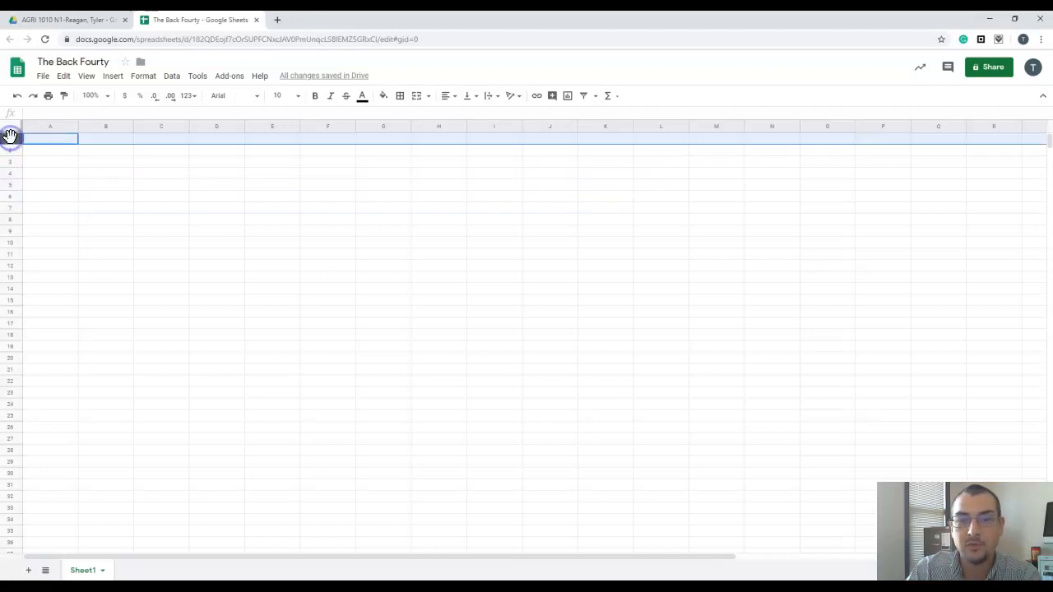
click(9, 197)
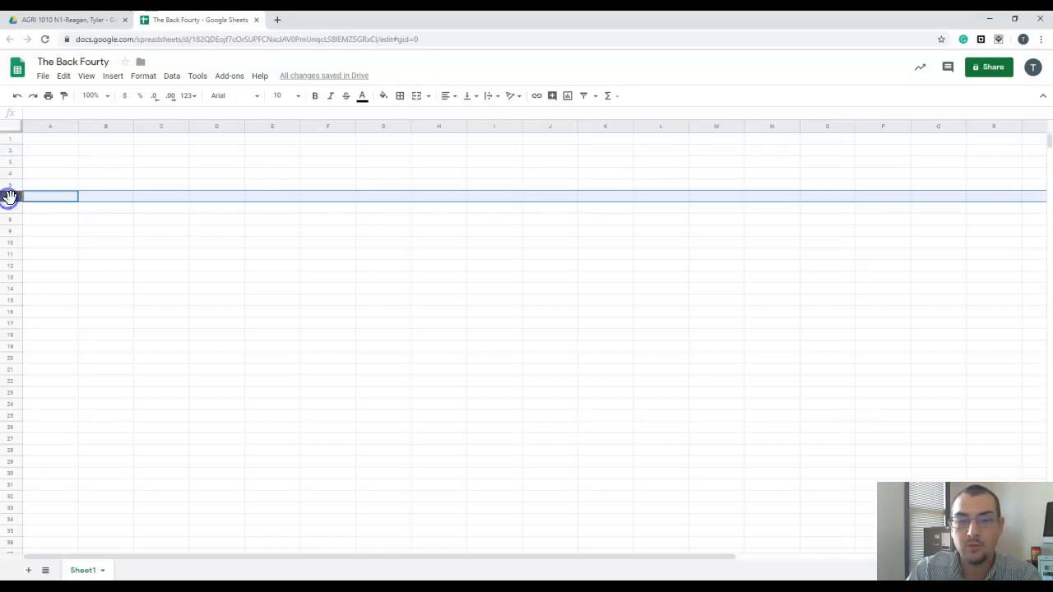
click(10, 266)
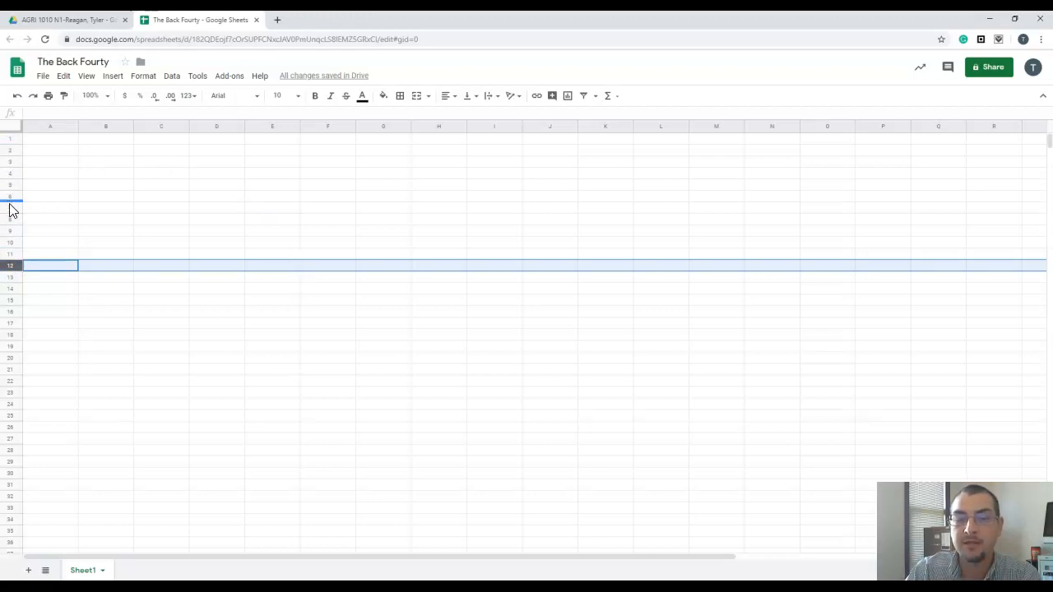
Step: Select single cells across the empty grid, such as C5, B2, D17 and G10, to examine how columns and rows intersect
click(169, 182)
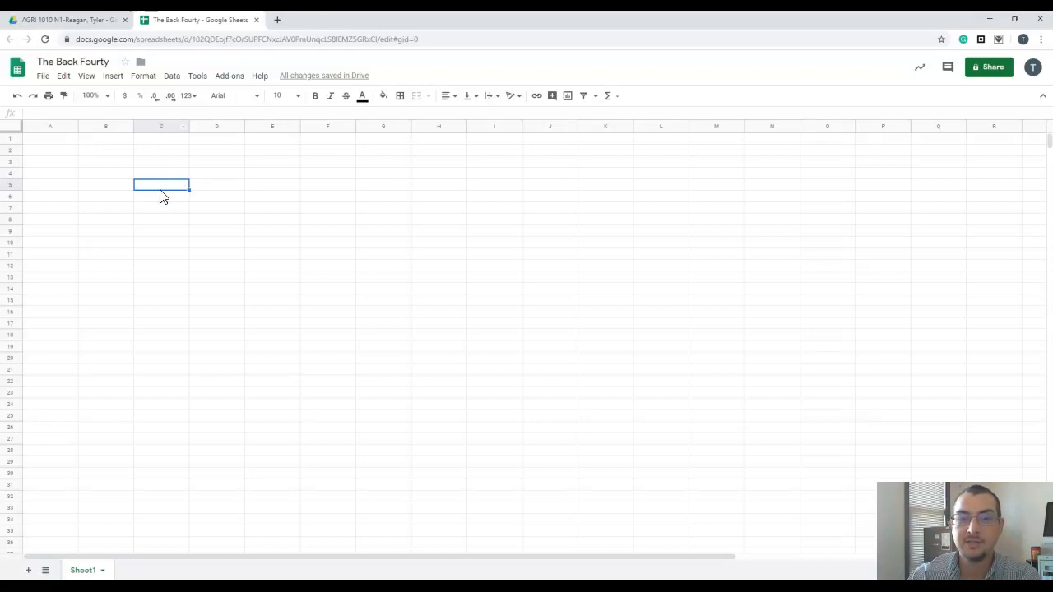
click(101, 154)
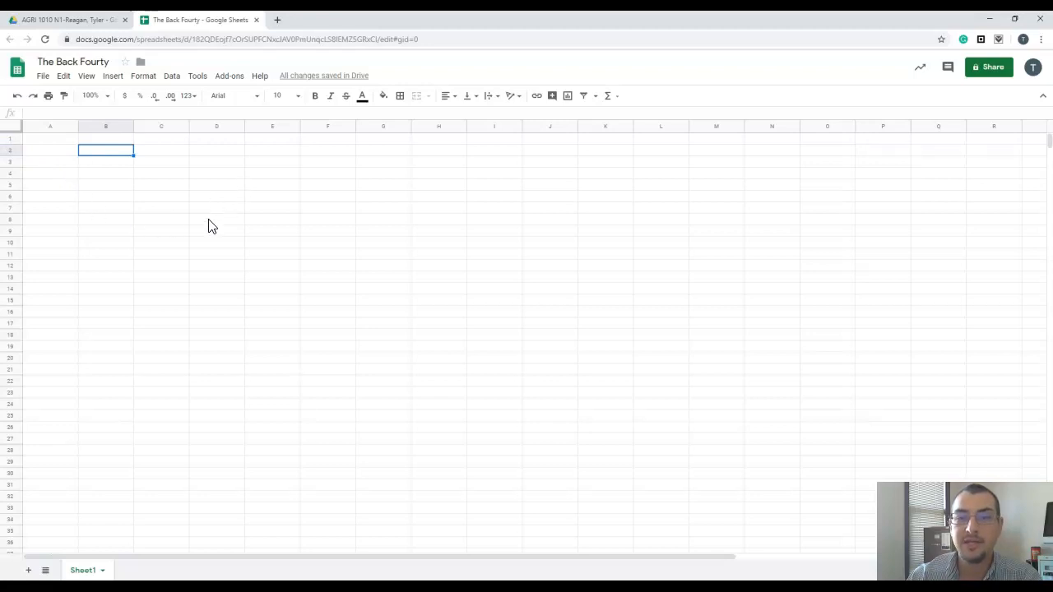
click(203, 327)
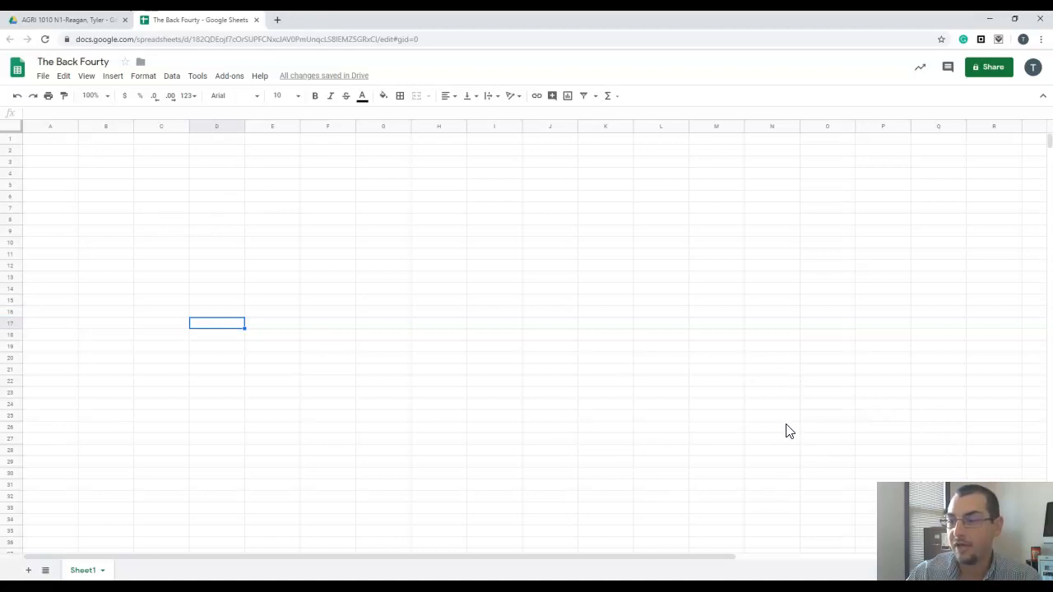
click(716, 441)
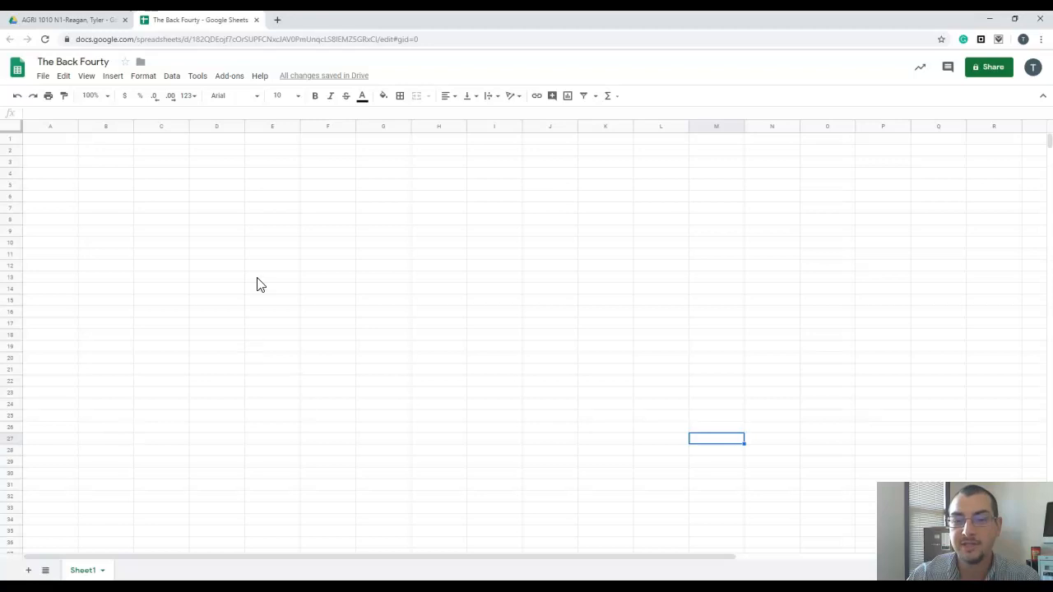
click(226, 251)
click(210, 336)
click(360, 244)
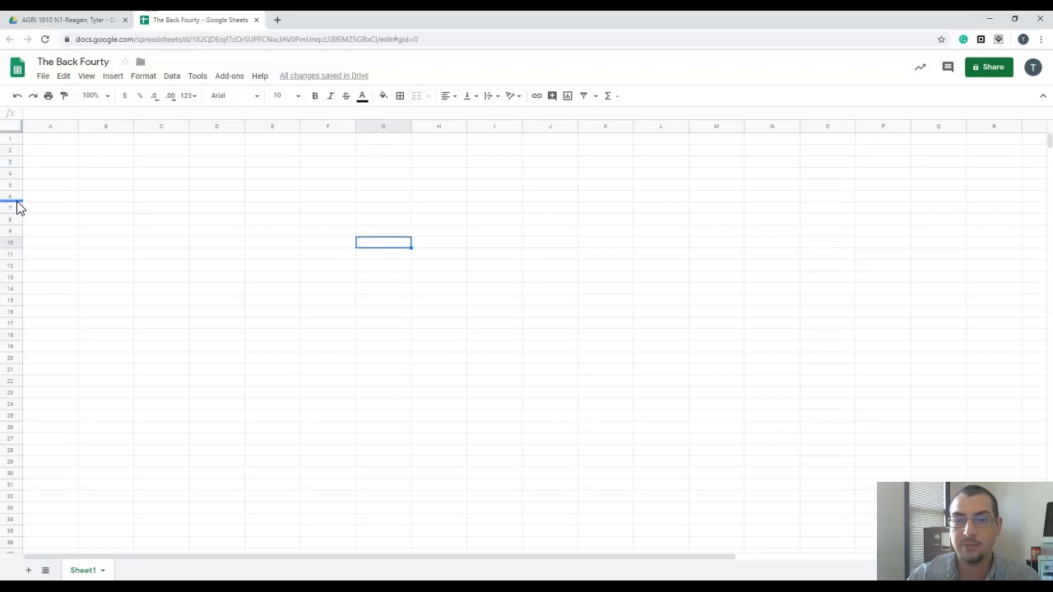
click(120, 209)
click(147, 326)
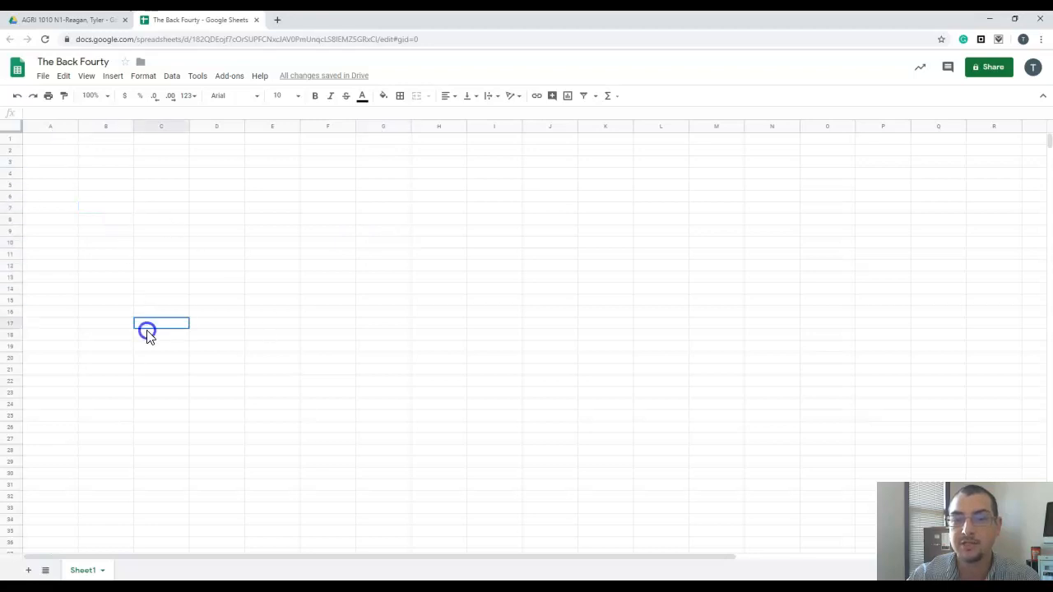
click(391, 245)
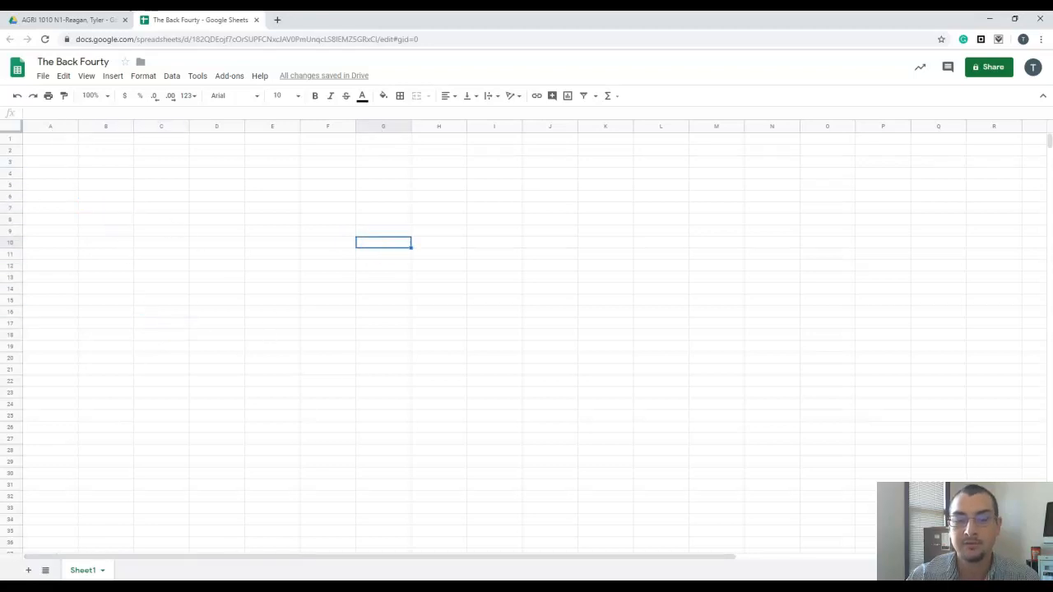
click(28, 569)
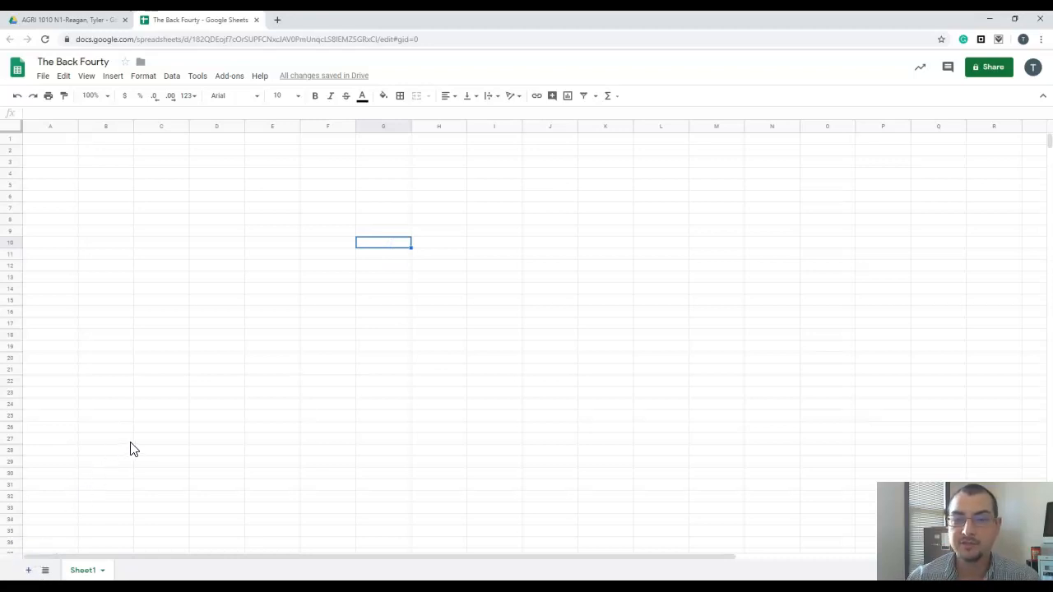
key(Return)
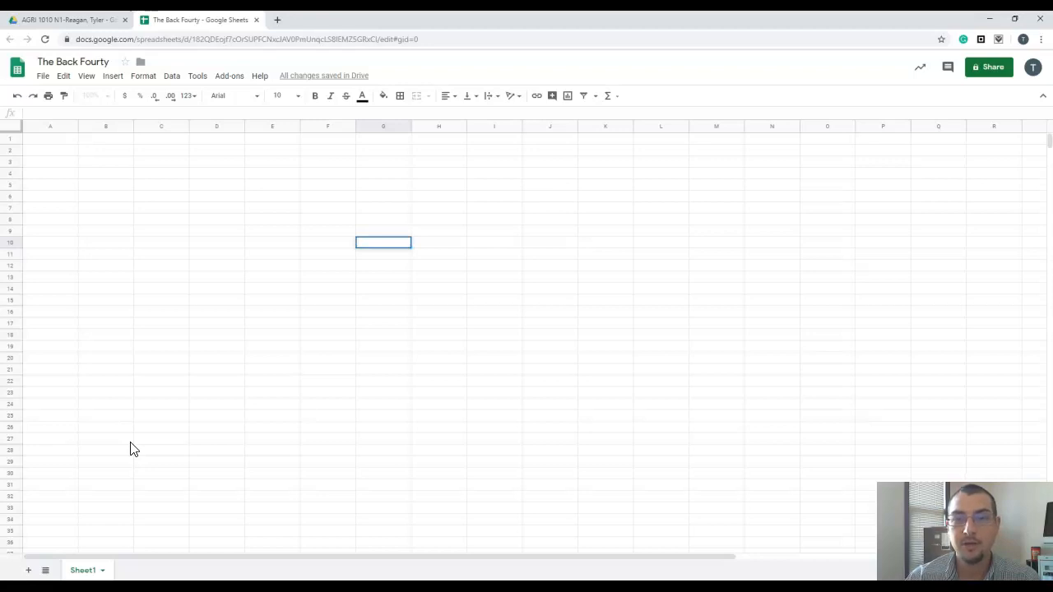
key(Escape)
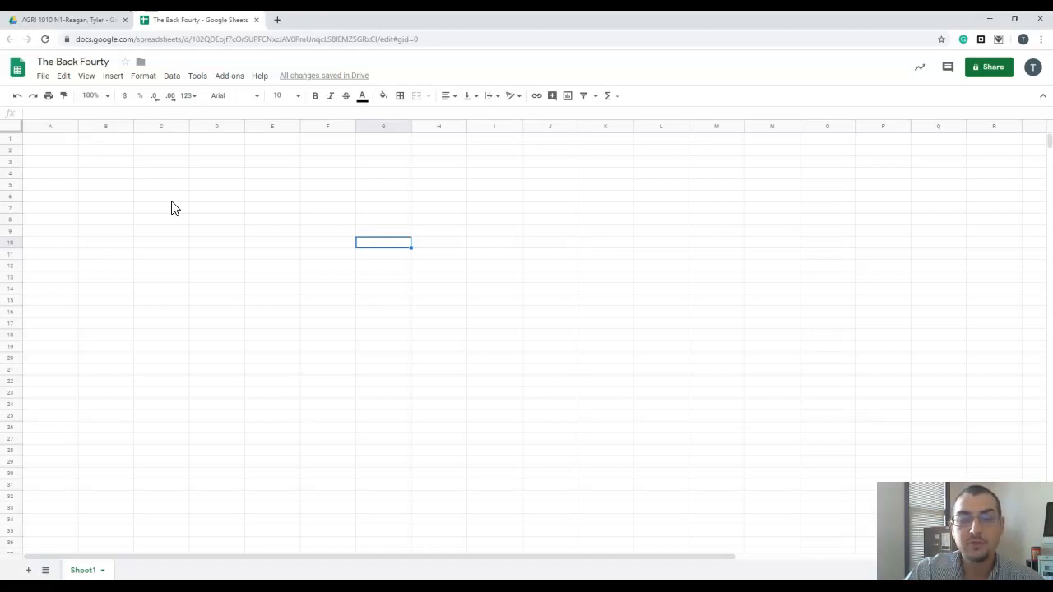
Step: Enter the heading "Categories" in cell A1 and the number 1 in cell B1
click(68, 141)
text(Categories)
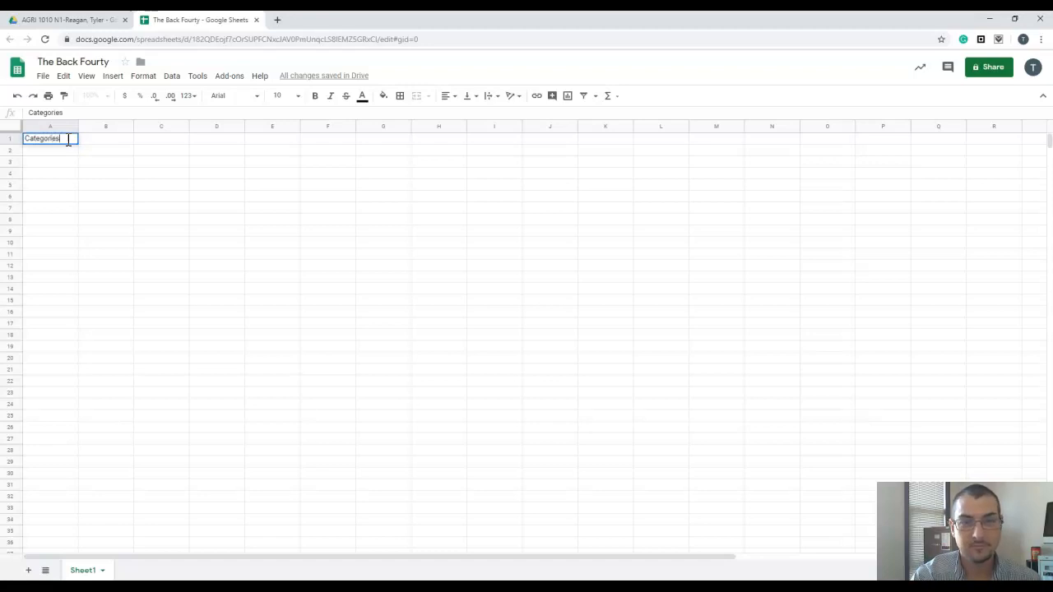
key(Tab)
text(1)
key(Right)
key(Down)
text(2)
key(Up)
key(Down)
key(Delete)
key(Up)
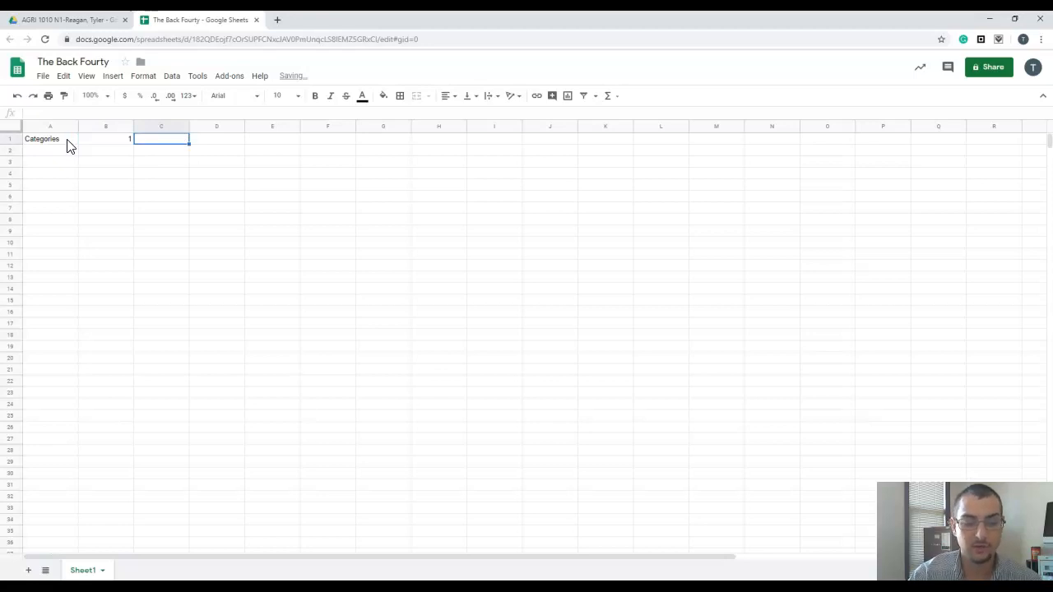
Step: Enter the numbers 2 through 6 in cells C1 to G1 to continue the heading row
text(2)
key(Tab)
text(3)
key(Tab)
text(4)
key(Tab)
text(5)
key(Tab)
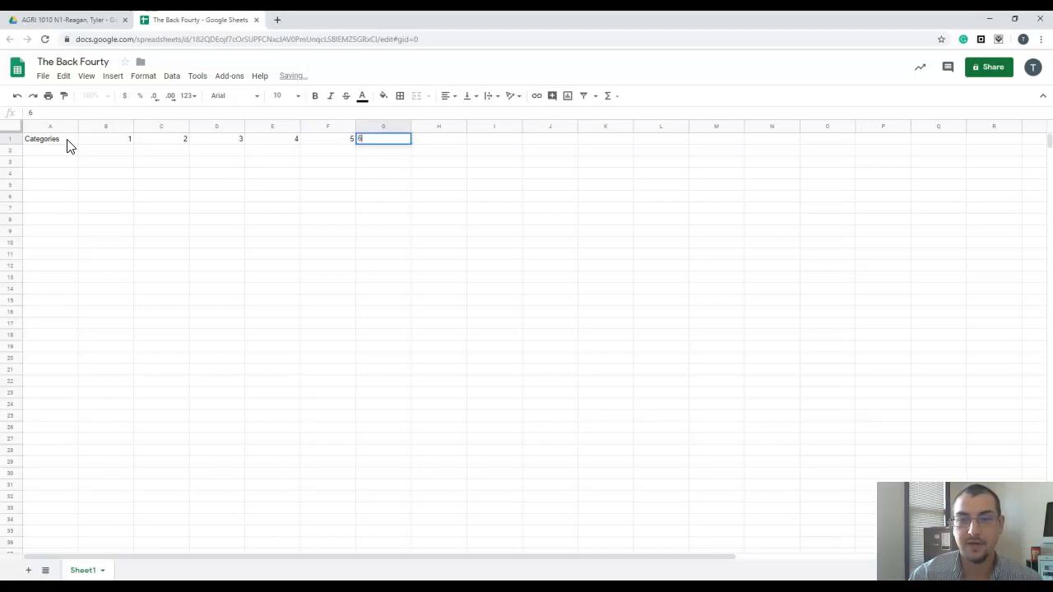
text(6)
key(Tab)
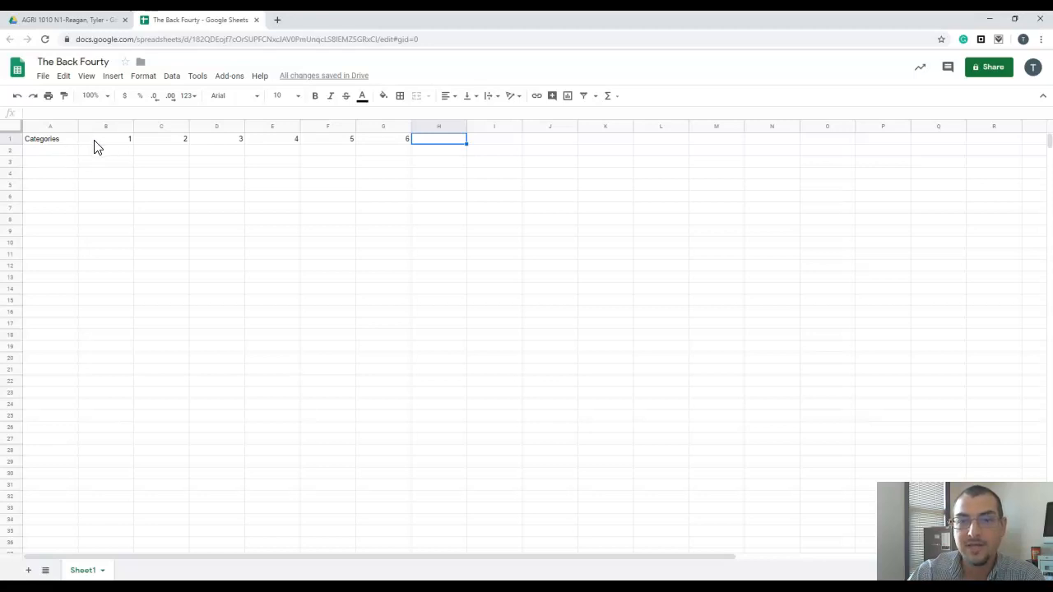
Step: Review the heading row from A1 to G1, checking the Categories, 1 and 2 cells individually
drag(38, 141, 407, 140)
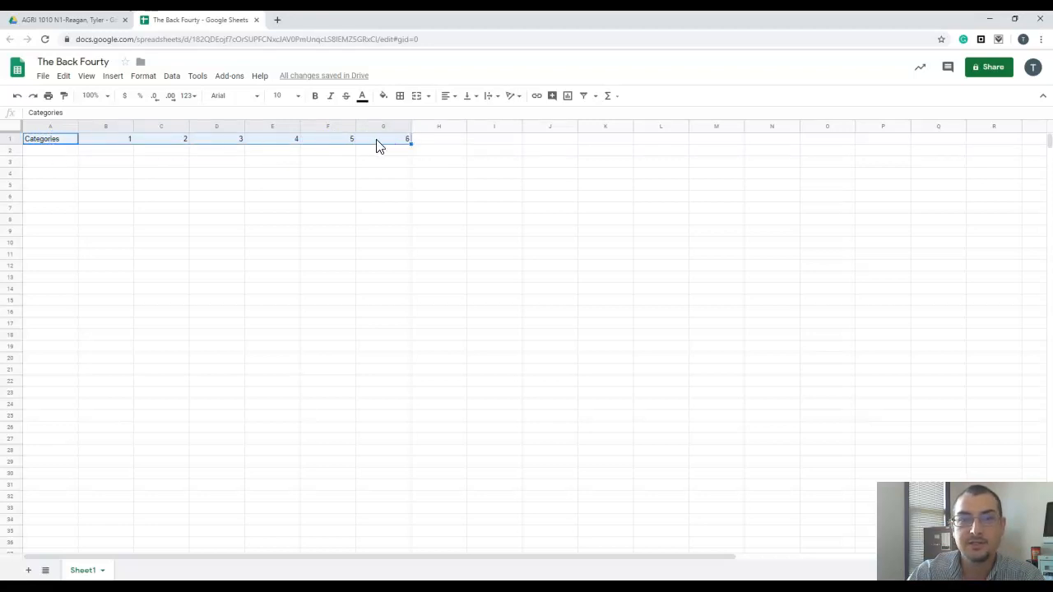
click(41, 142)
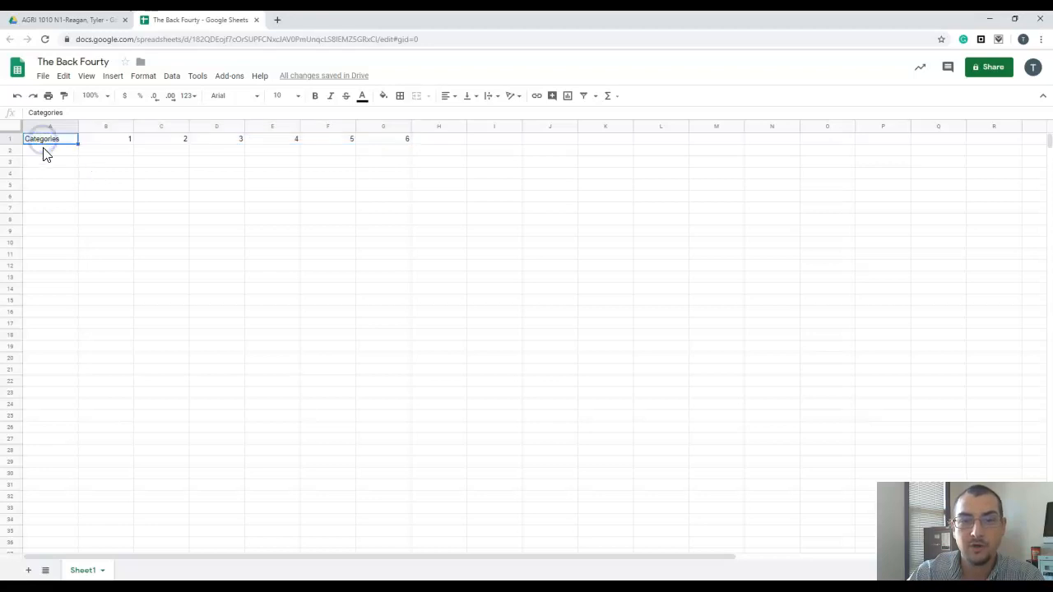
click(125, 145)
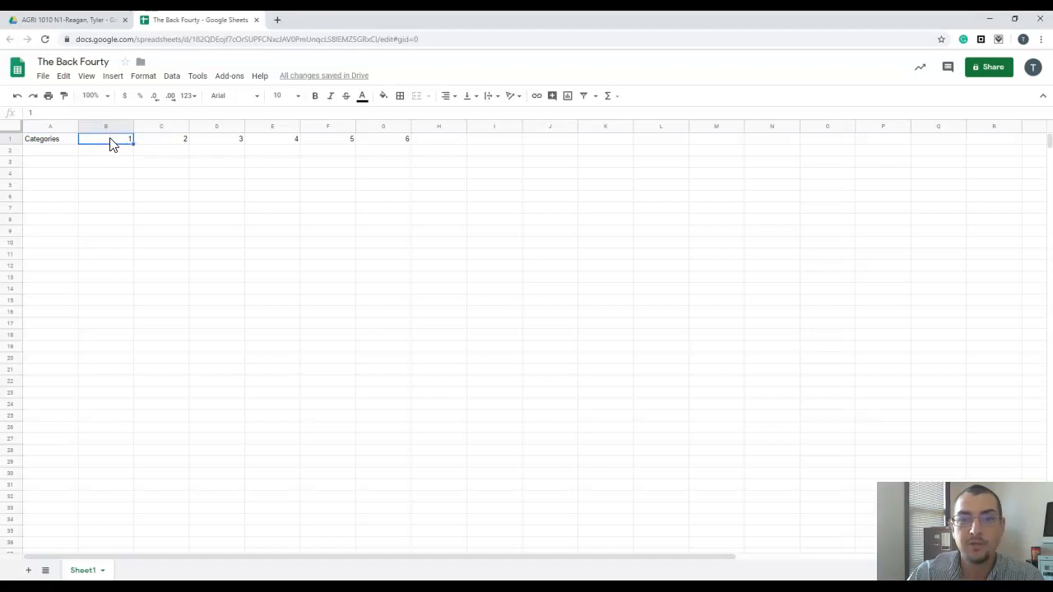
click(181, 146)
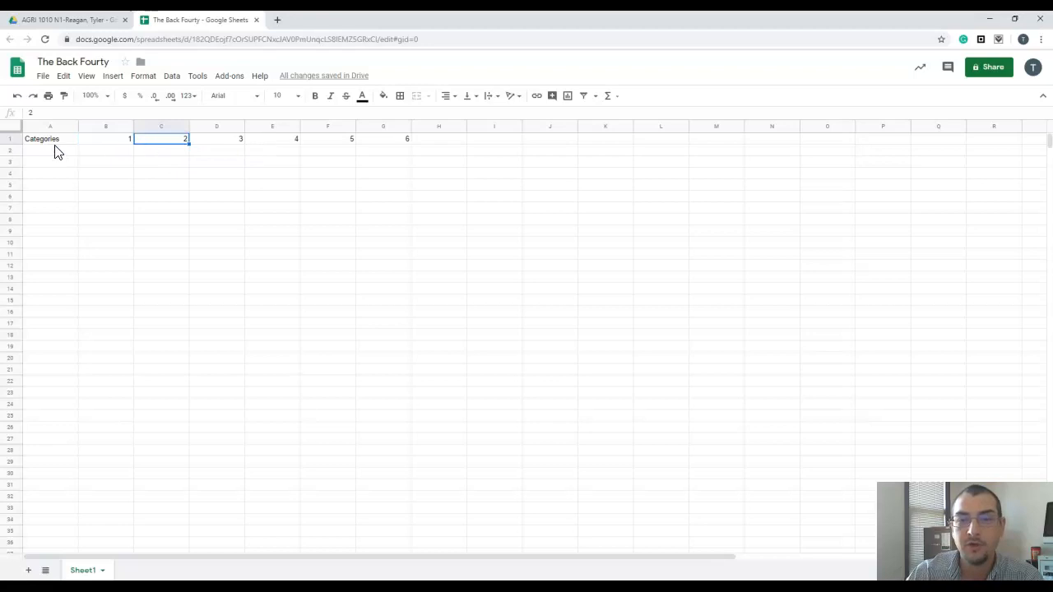
click(113, 147)
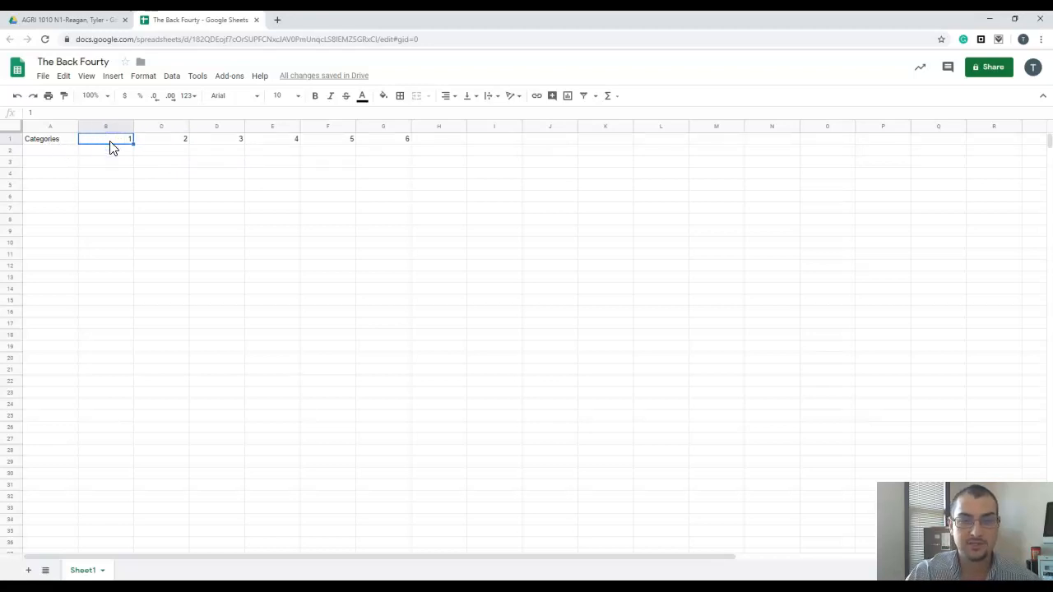
Step: Clear the Categories heading row from A1 to G1
drag(38, 153, 33, 293)
drag(42, 141, 400, 143)
key(Delete)
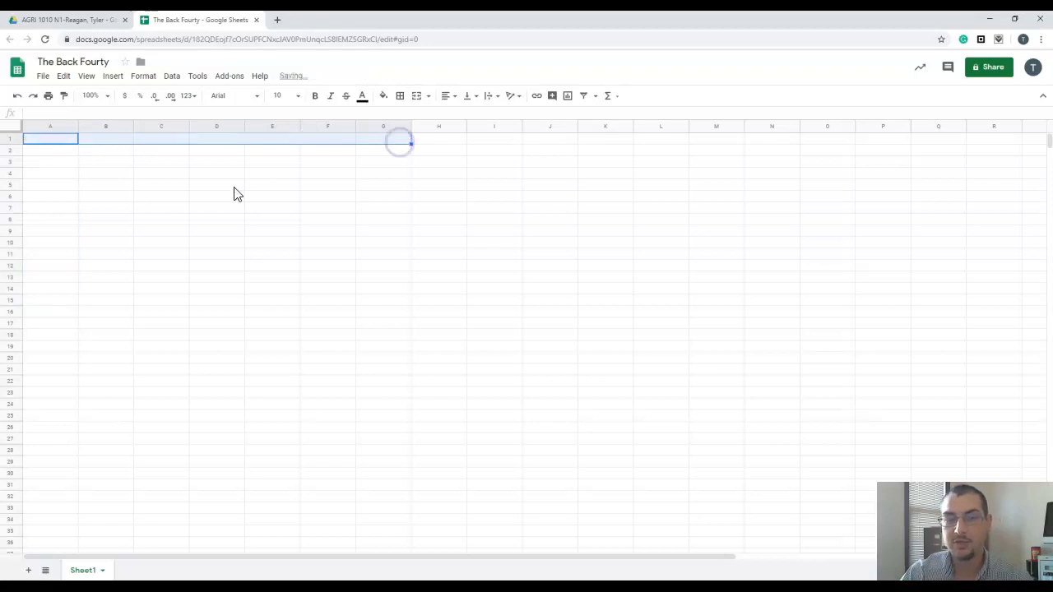
Step: Enter "Categories" in cell A1 and "Type" in cell A2 to start a vertical list
click(50, 139)
text(Ca)
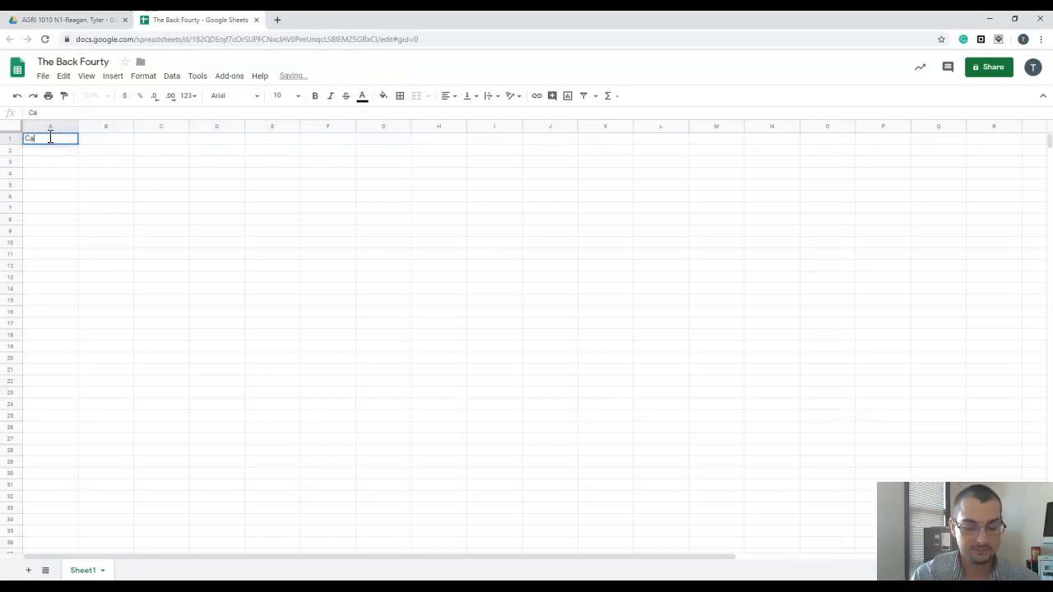
text(tegories)
key(Return)
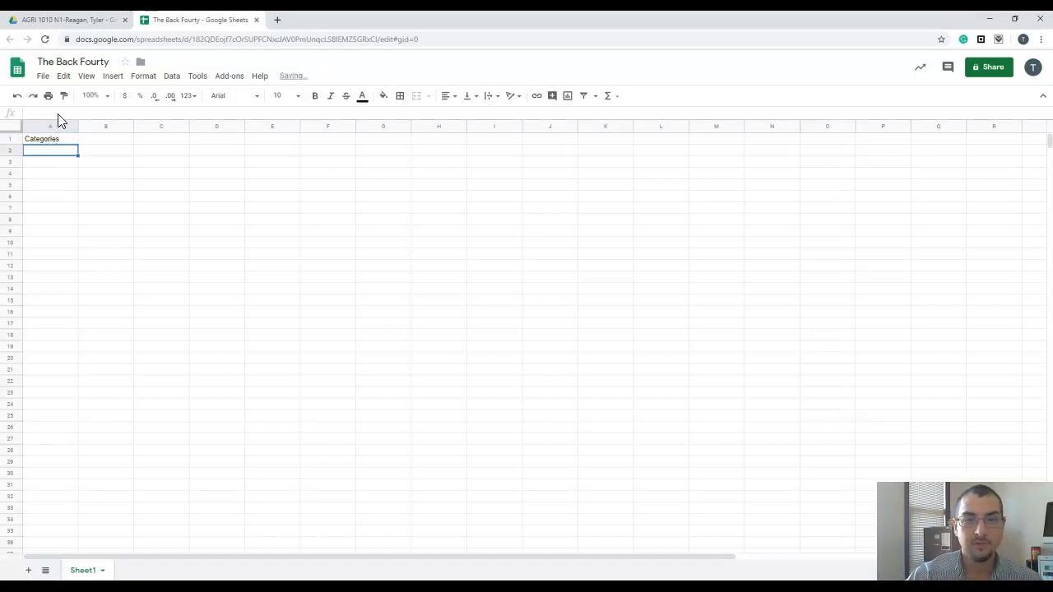
text(Type)
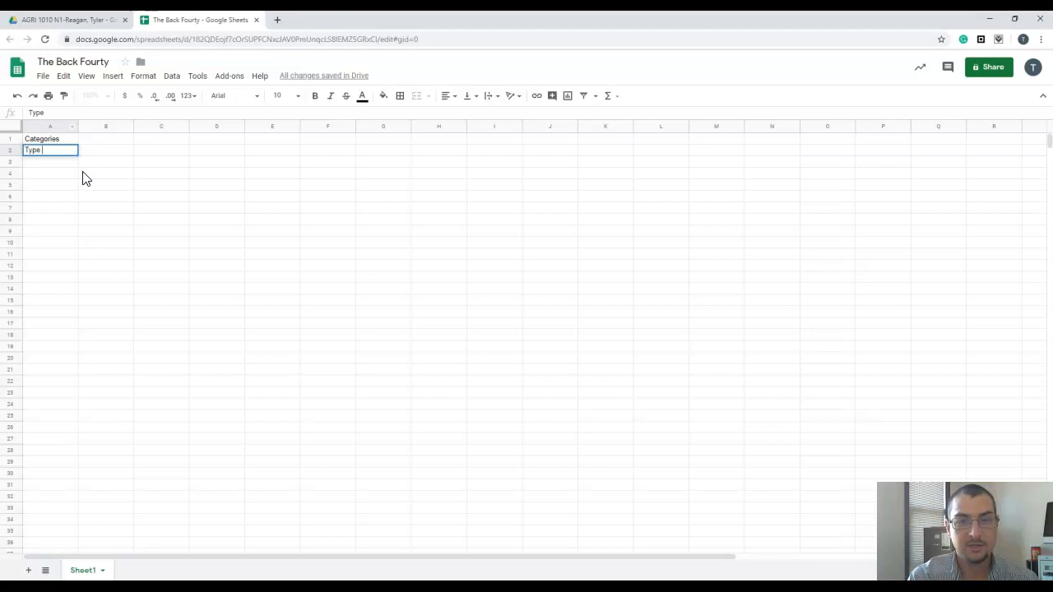
key(Return)
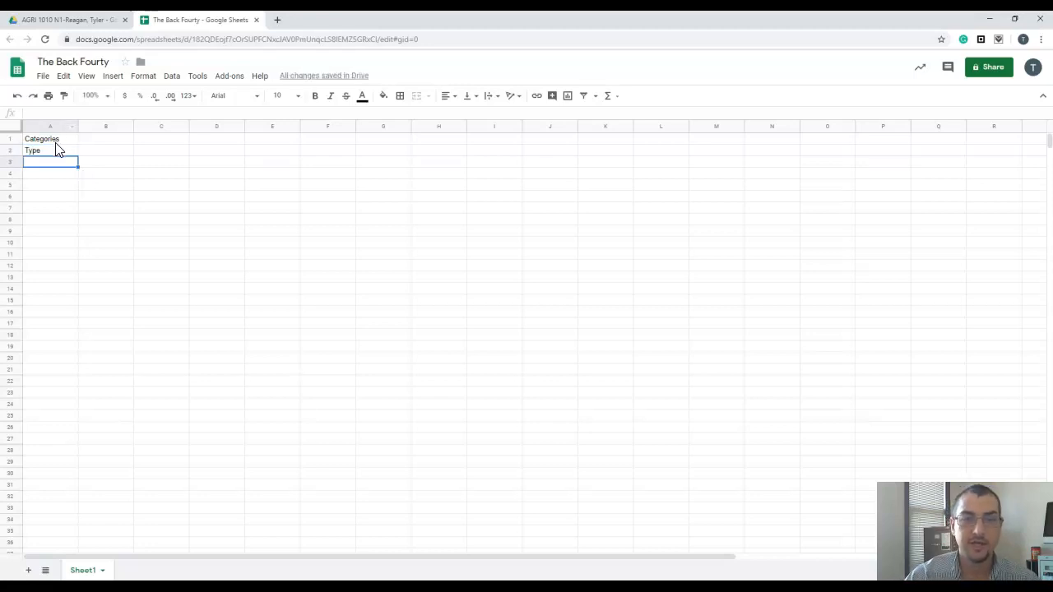
Step: Continue the list in column A with "Space", "Frame" and "Marketing" in cells A3 to A5
text(Space)
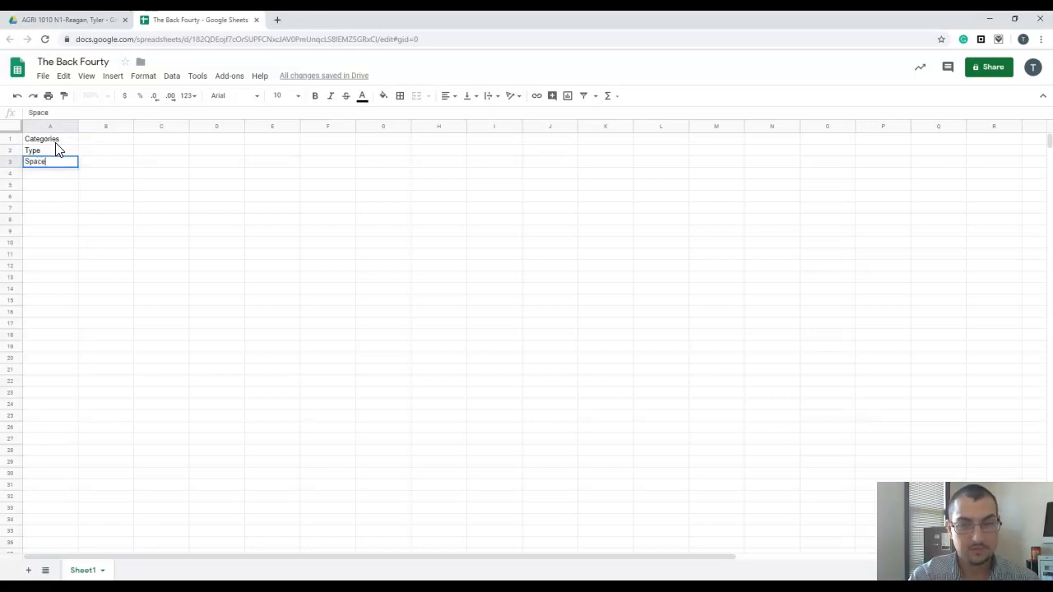
key(Return)
text(Frame)
key(Return)
text(Marketing)
key(Return)
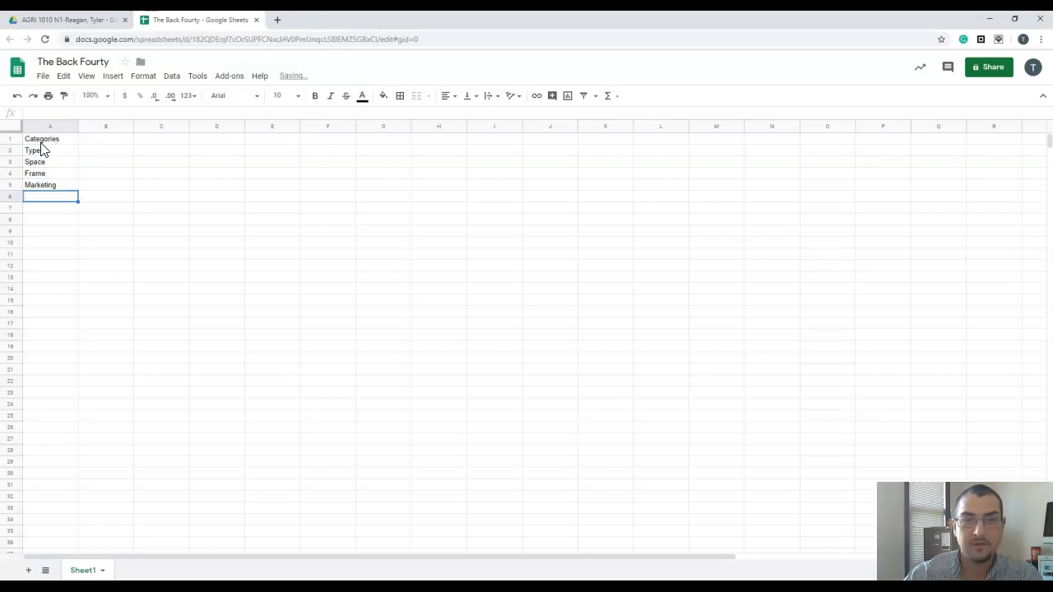
Step: Examine the vertical category layout by selecting the list in column A, the rows beside its labels and the empty columns B to E
drag(48, 141, 45, 195)
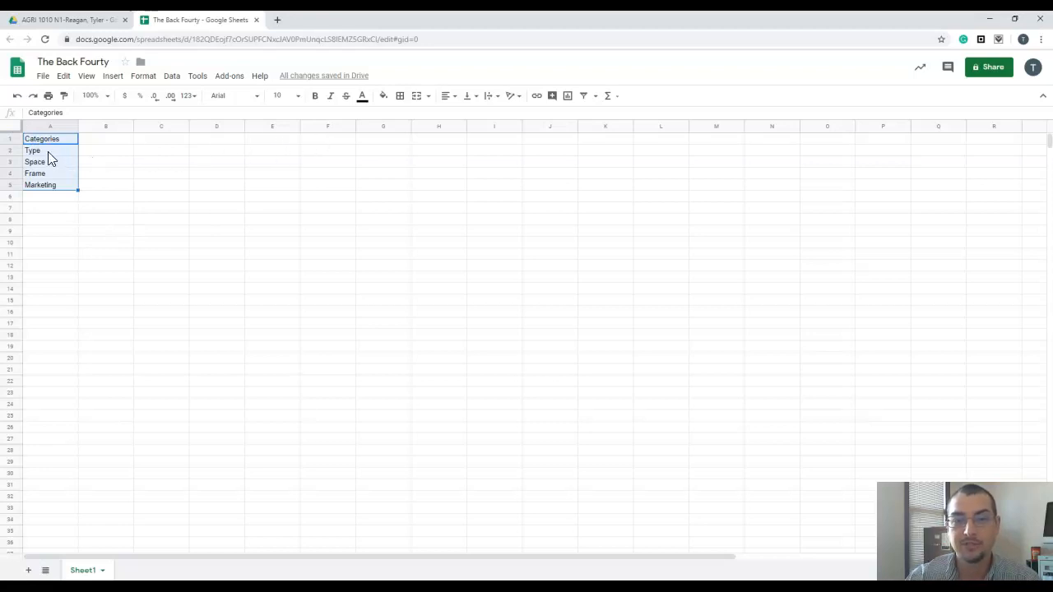
drag(48, 151, 288, 153)
drag(57, 167, 292, 185)
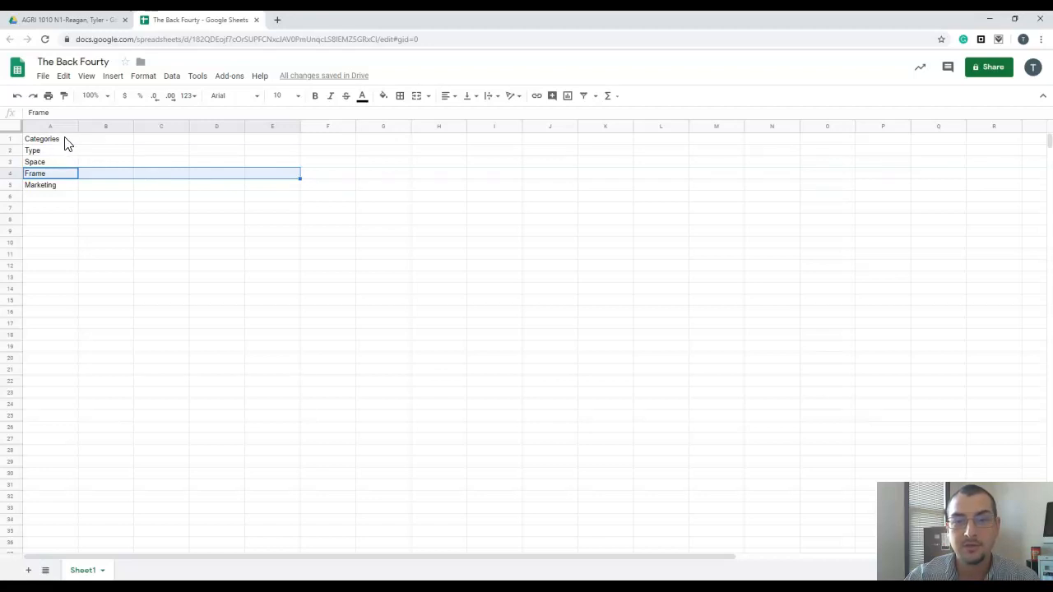
drag(98, 140, 97, 191)
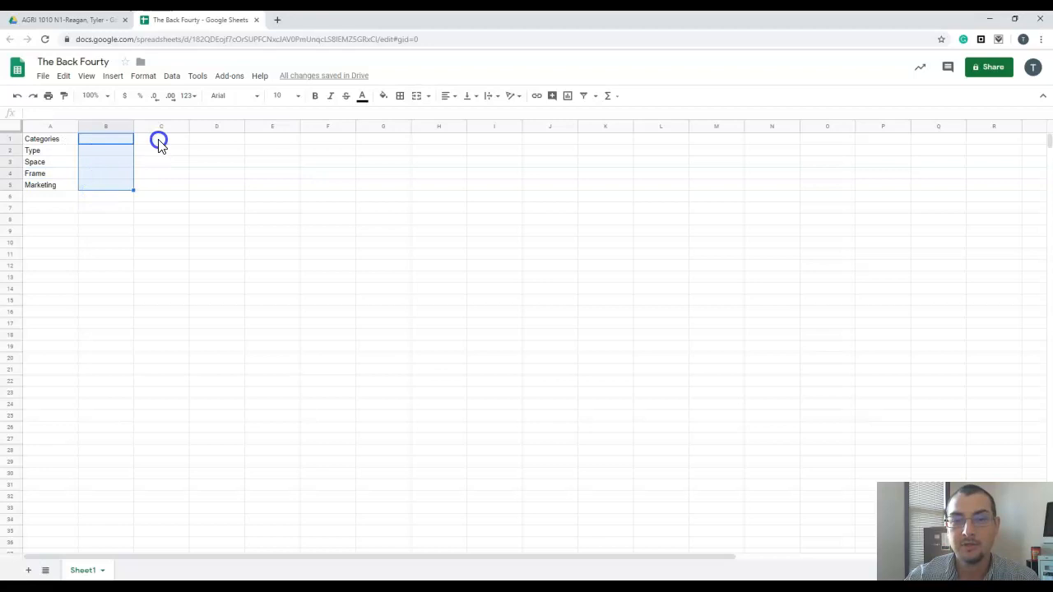
drag(159, 142, 159, 190)
drag(233, 143, 231, 197)
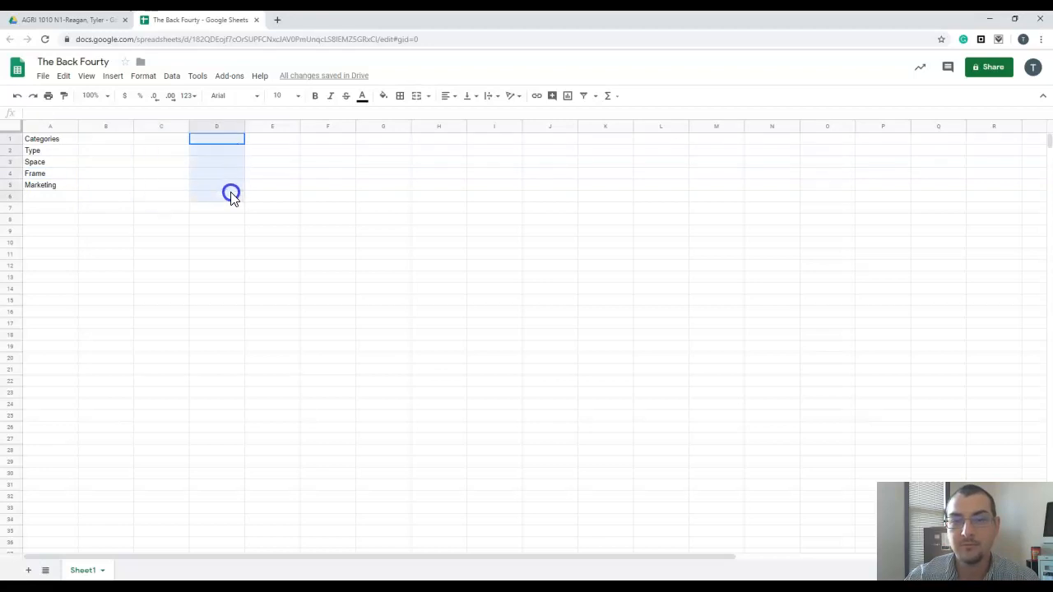
drag(275, 139, 275, 193)
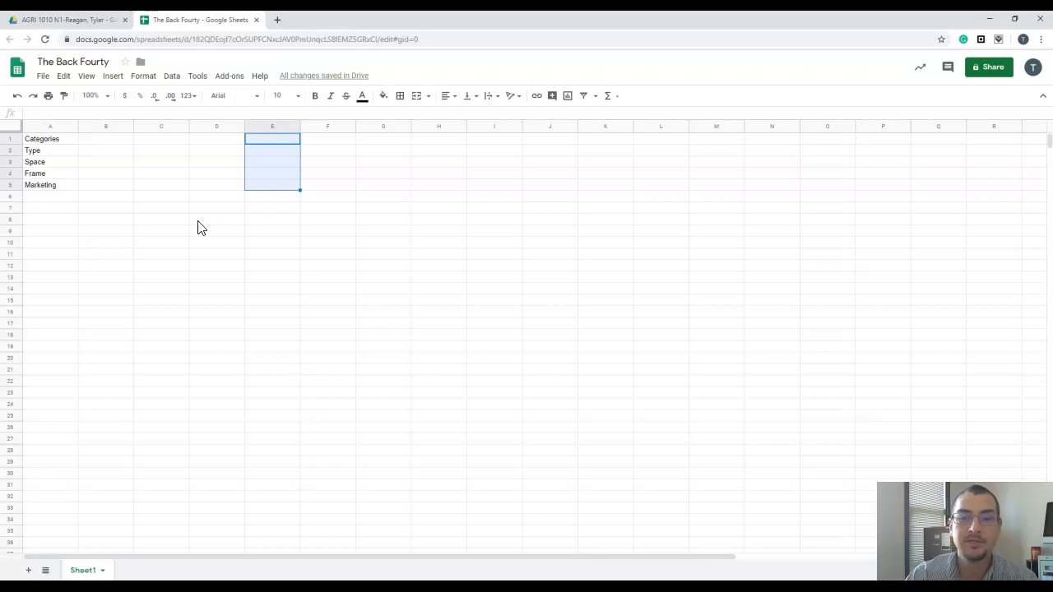
drag(56, 139, 332, 143)
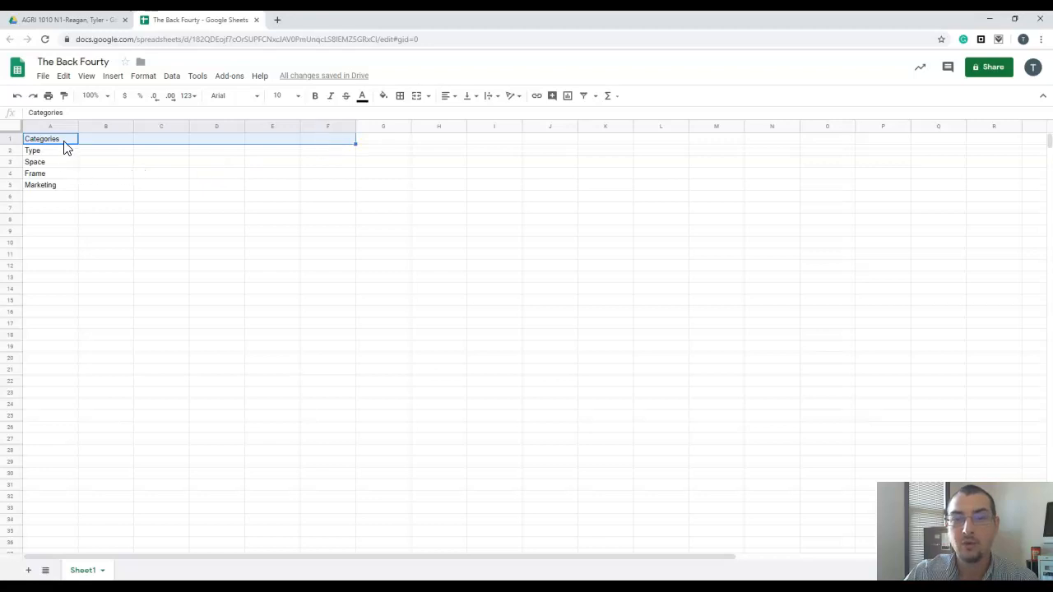
Step: Delete the category list from column A, leaving the sheet empty
drag(64, 140, 65, 431)
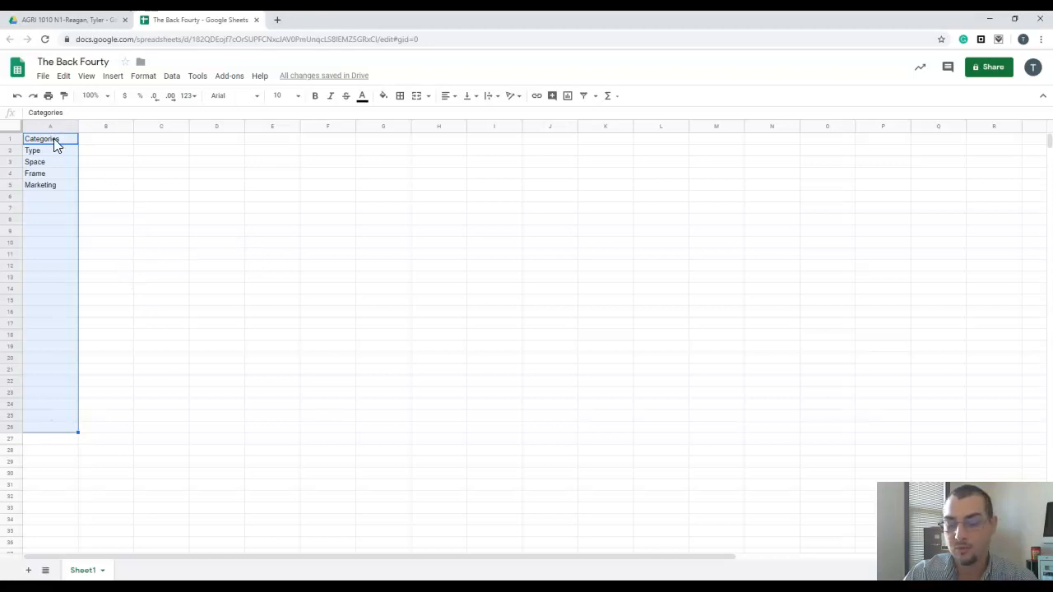
key(Delete)
click(117, 221)
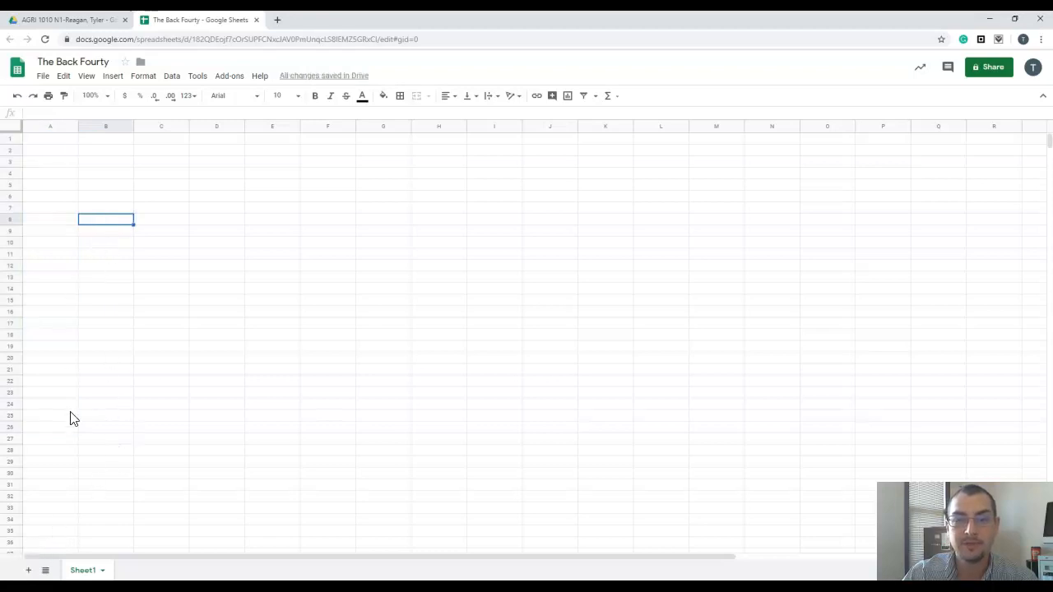
click(25, 562)
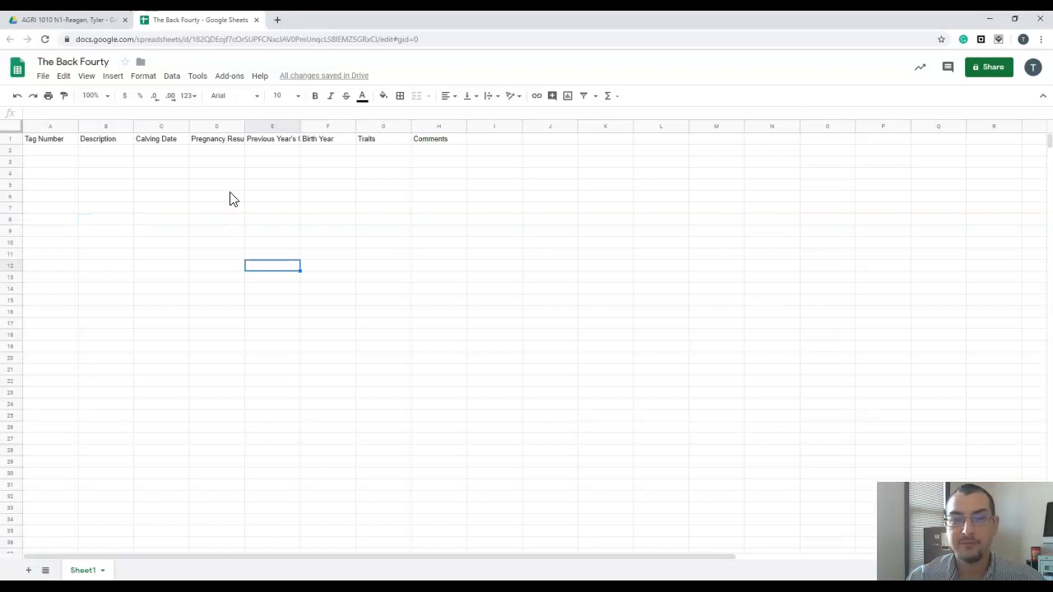
Step: Review each heading in row 1 in order, from Tag Number in A1 to Comments in H1
click(53, 142)
click(100, 143)
click(162, 143)
click(212, 143)
click(264, 140)
click(323, 140)
click(366, 141)
click(434, 142)
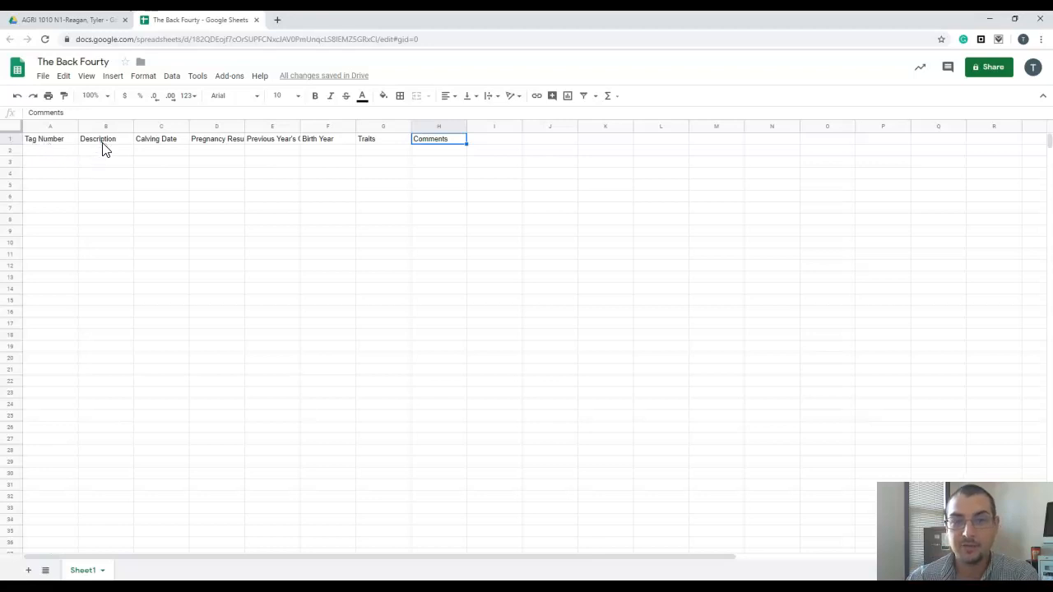
Step: Compare the cut-off headings in D1 and E1 with their full text and with the headings in F1 to H1
click(282, 140)
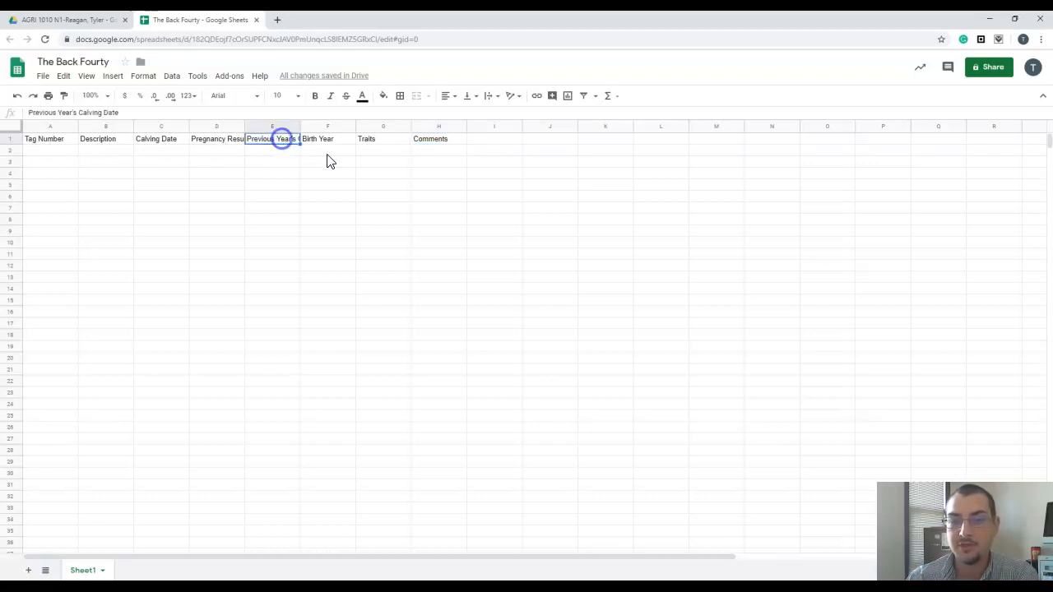
click(211, 141)
click(280, 143)
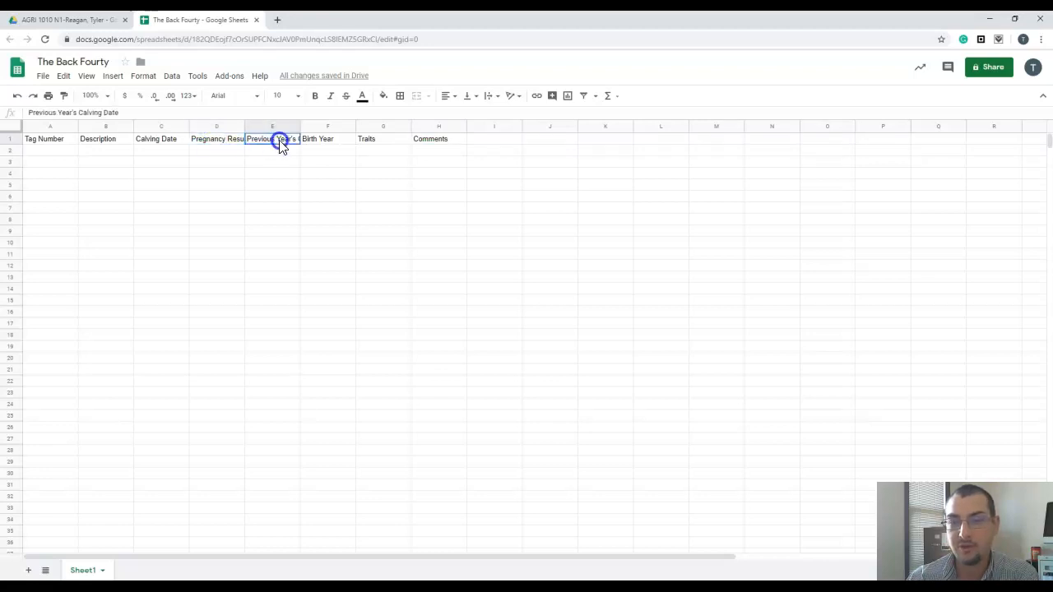
click(214, 142)
click(257, 141)
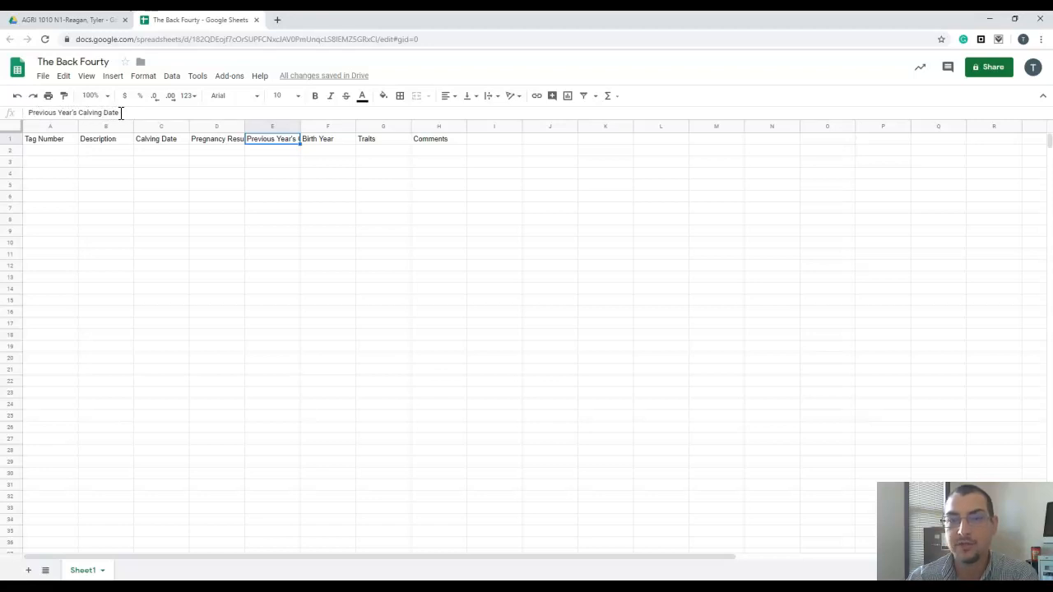
click(320, 139)
click(365, 140)
click(418, 140)
click(279, 140)
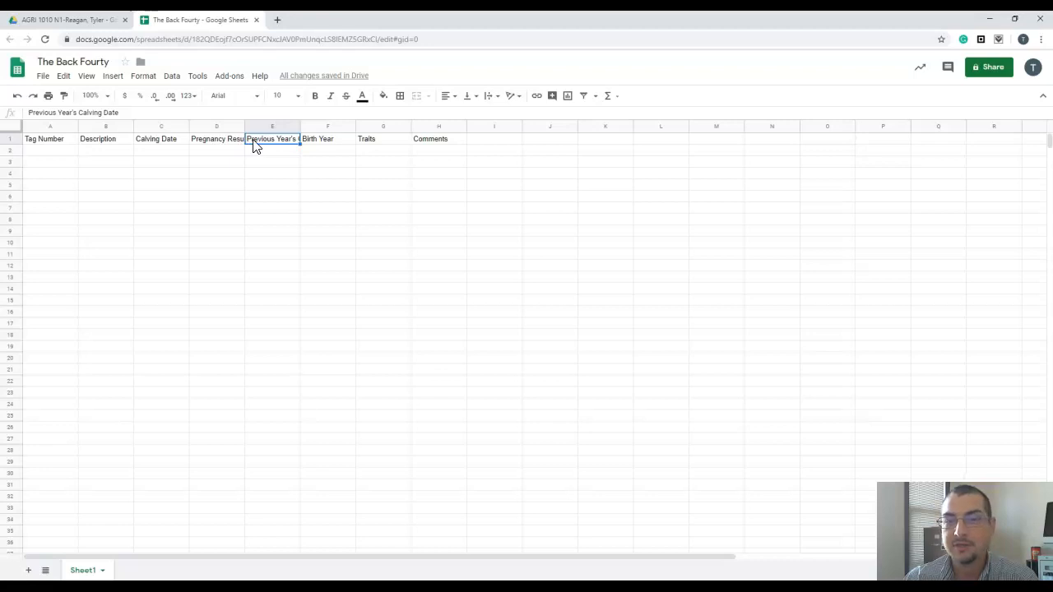
click(214, 183)
click(212, 142)
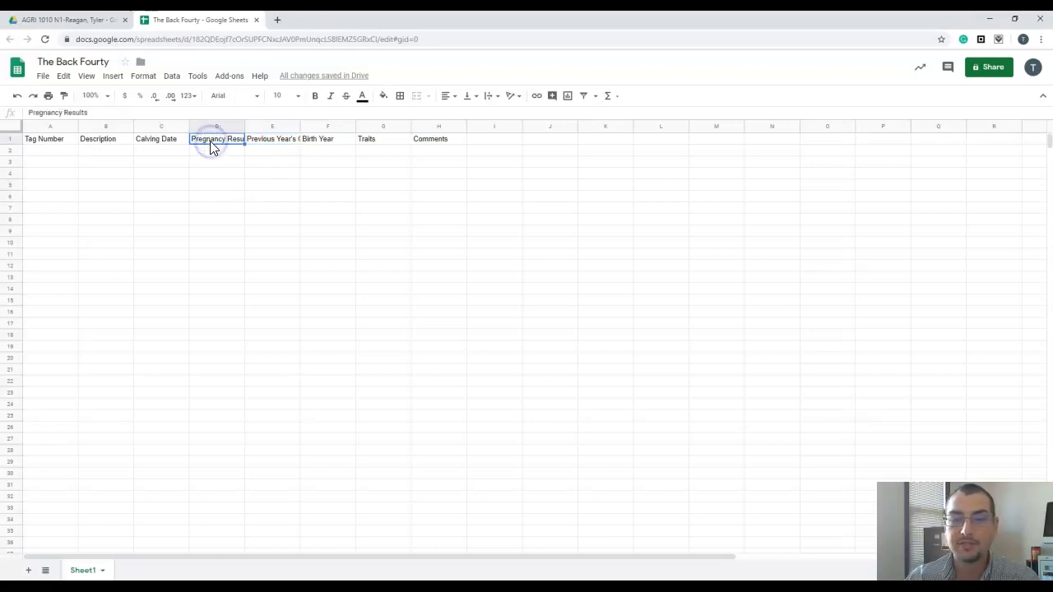
click(259, 139)
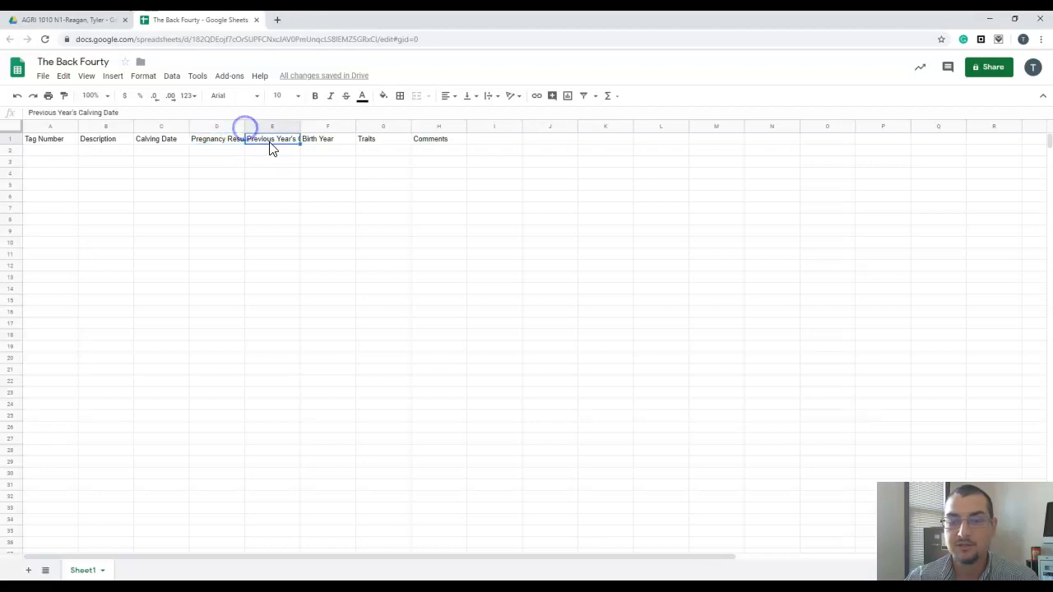
Step: Auto-fit the widths of columns D and E to the Pregnancy Results and Previous Year's Calving Date headings
click(231, 126)
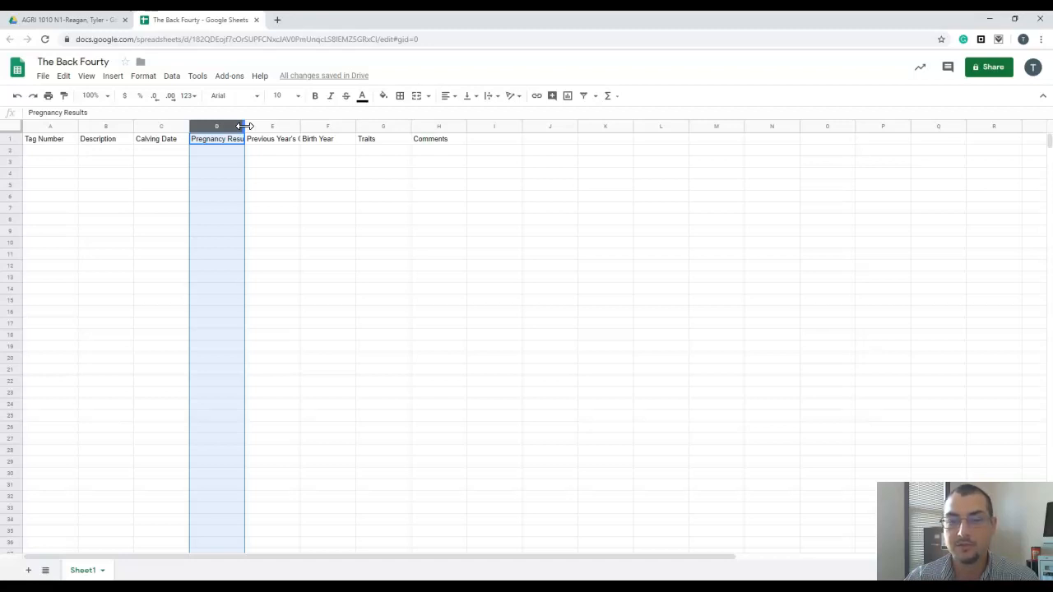
double_click(244, 126)
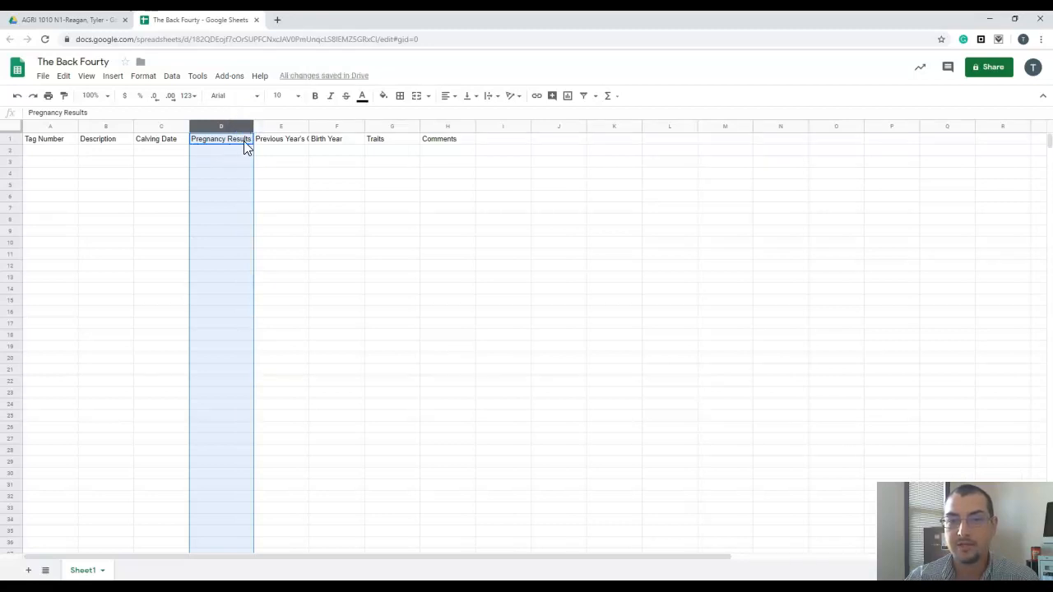
click(202, 150)
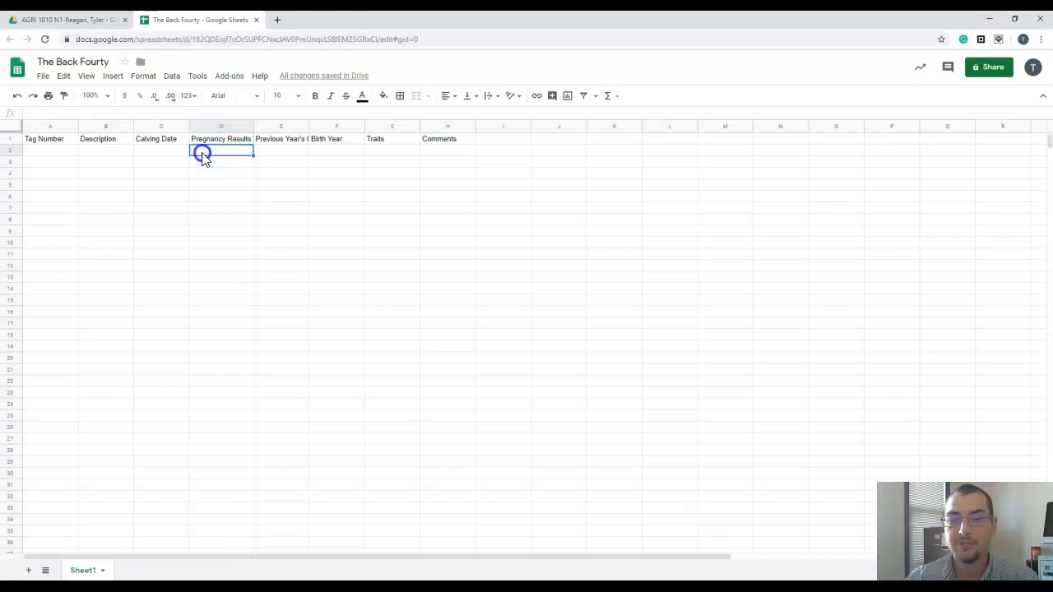
double_click(307, 125)
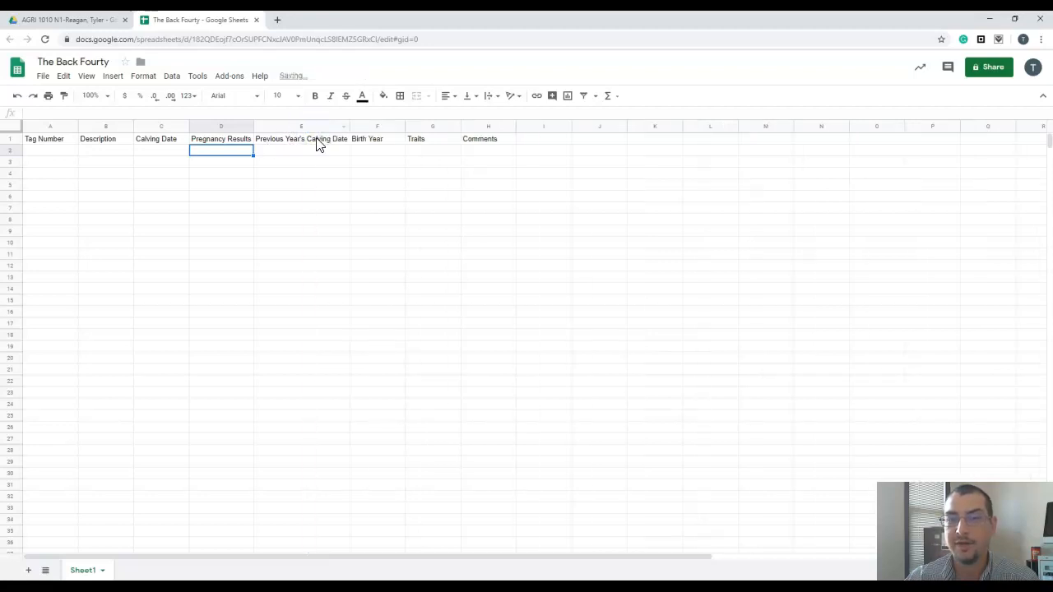
Step: Enter the sample text "Here for another example" in cell I5
click(529, 188)
text(Here for an)
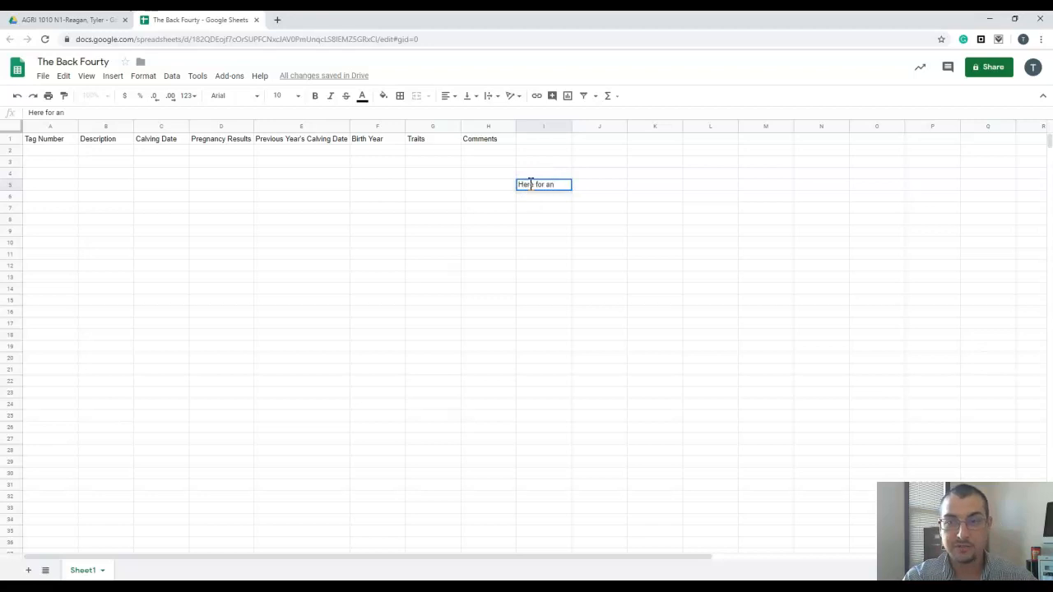
text(other )
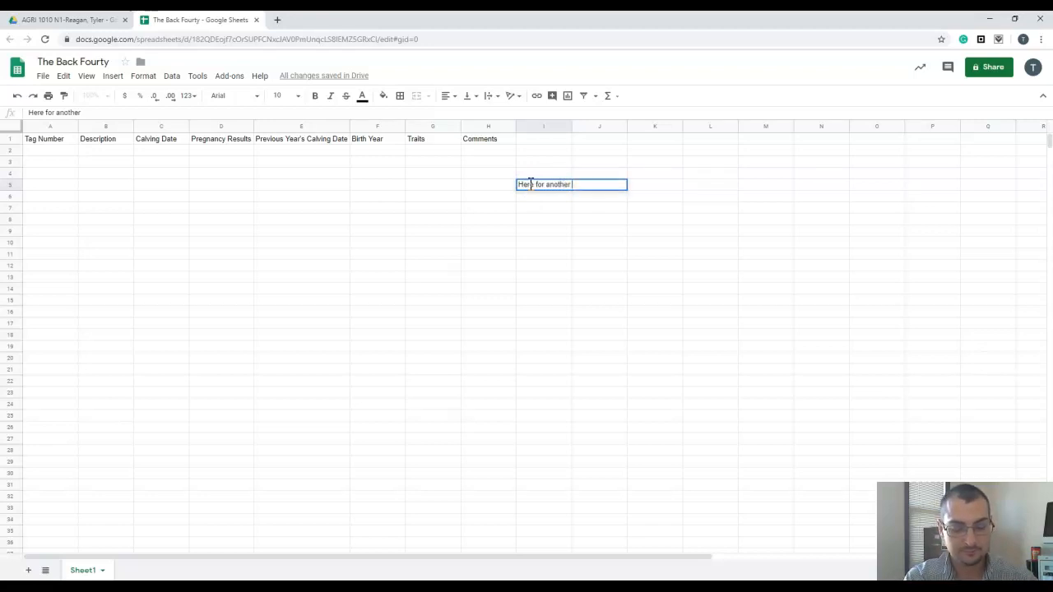
text(example)
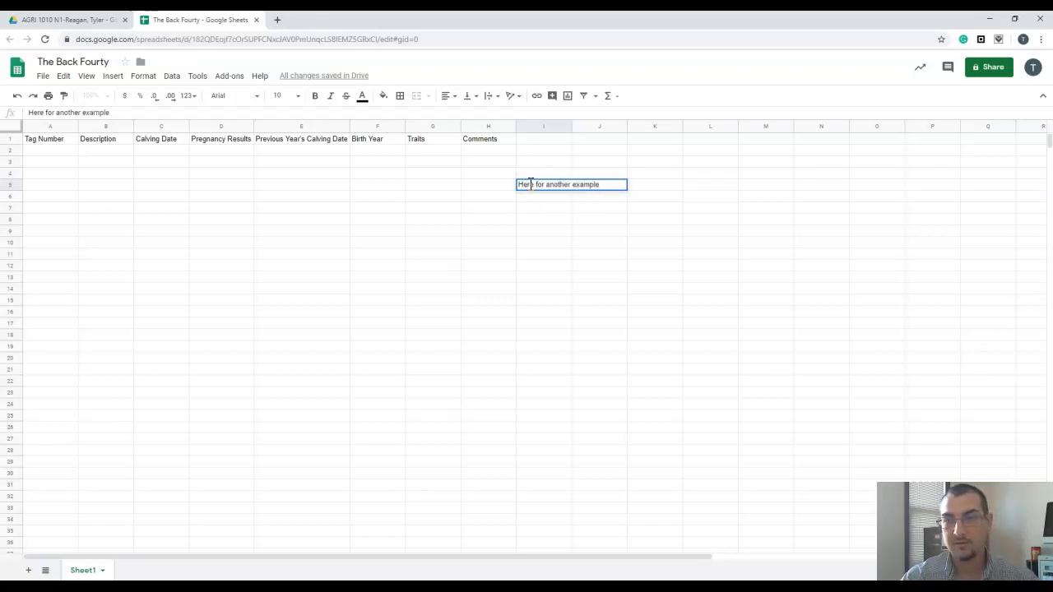
click(591, 266)
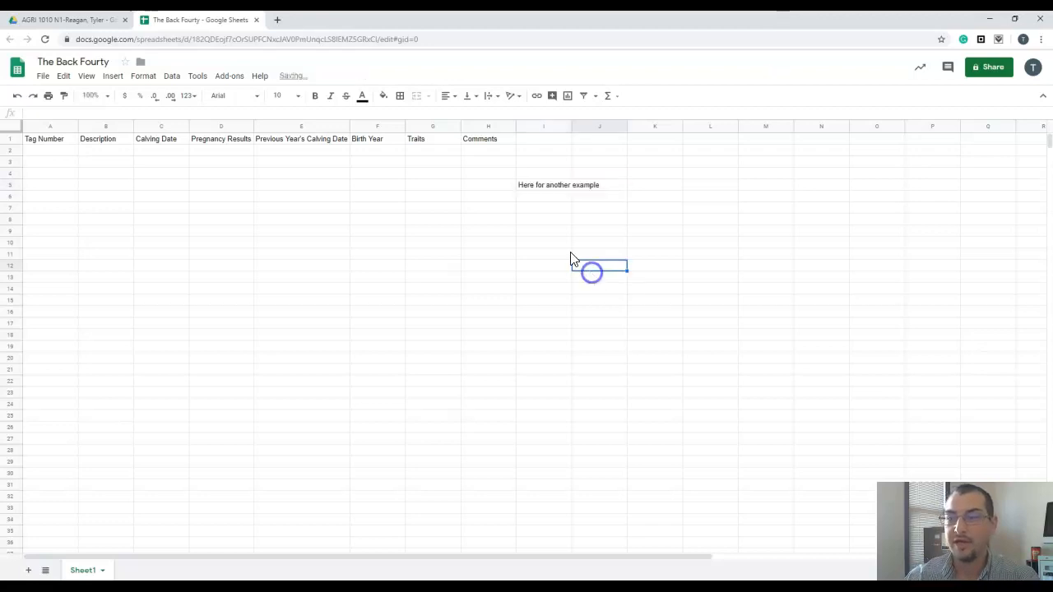
Step: Auto-fit column I to the sample text and clear cell I5
click(542, 189)
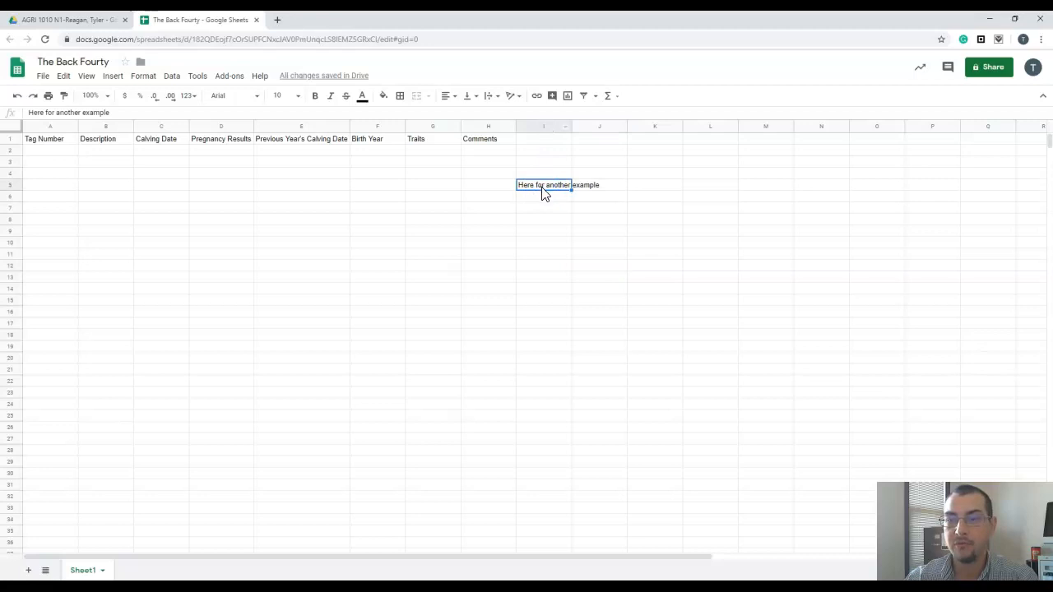
double_click(572, 127)
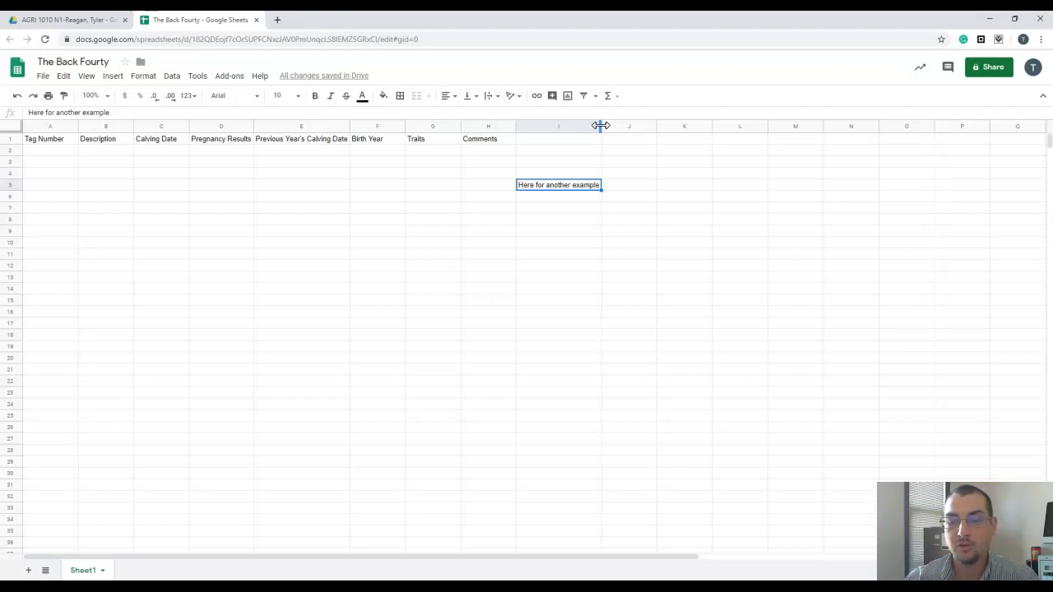
click(573, 209)
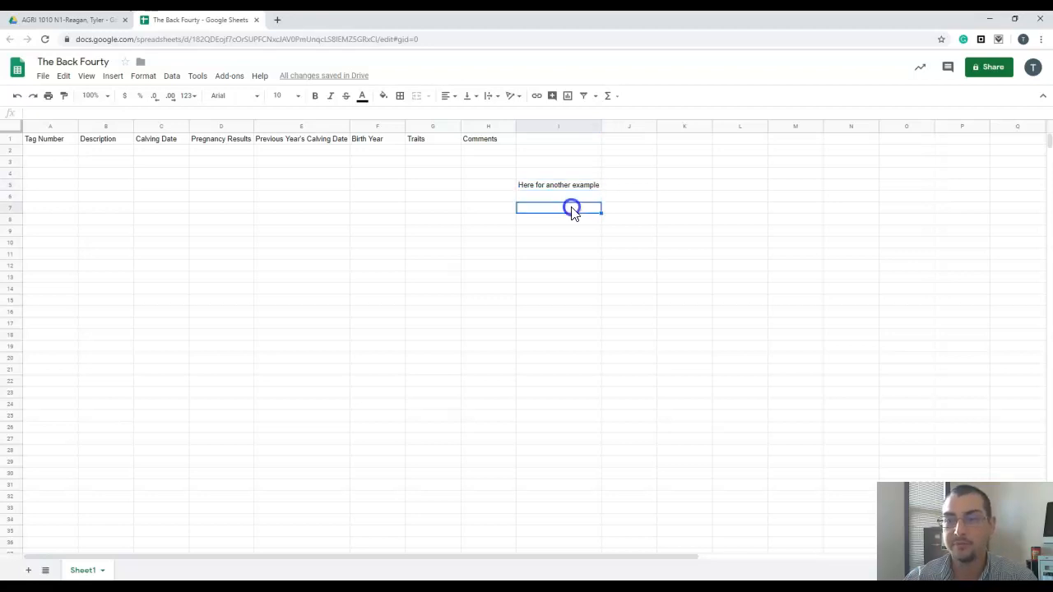
click(576, 184)
key(Delete)
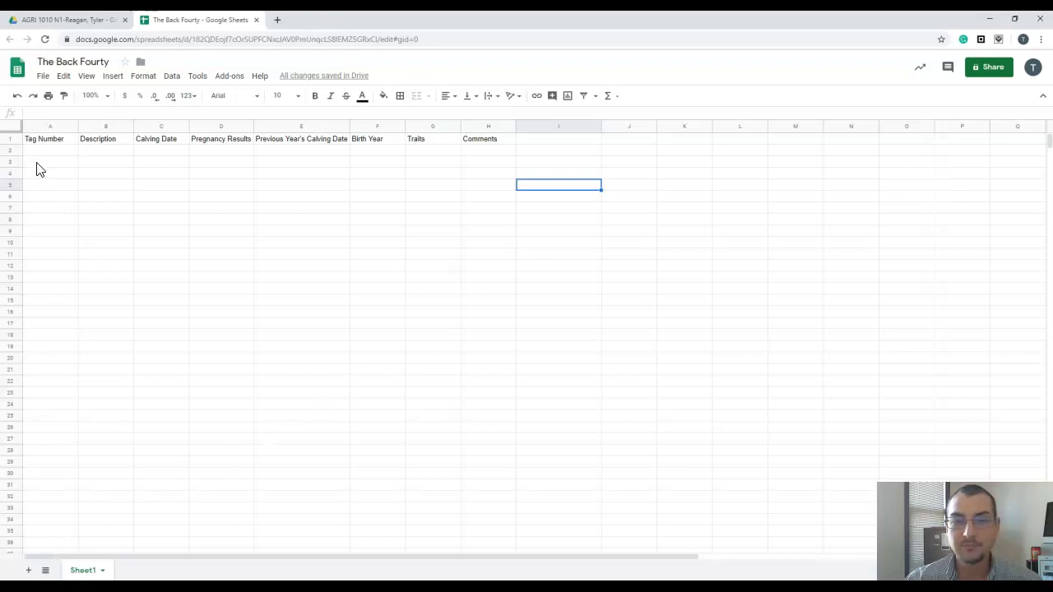
Step: Underline the headings in A1:H1, from Tag Number to Comments
drag(39, 144, 490, 146)
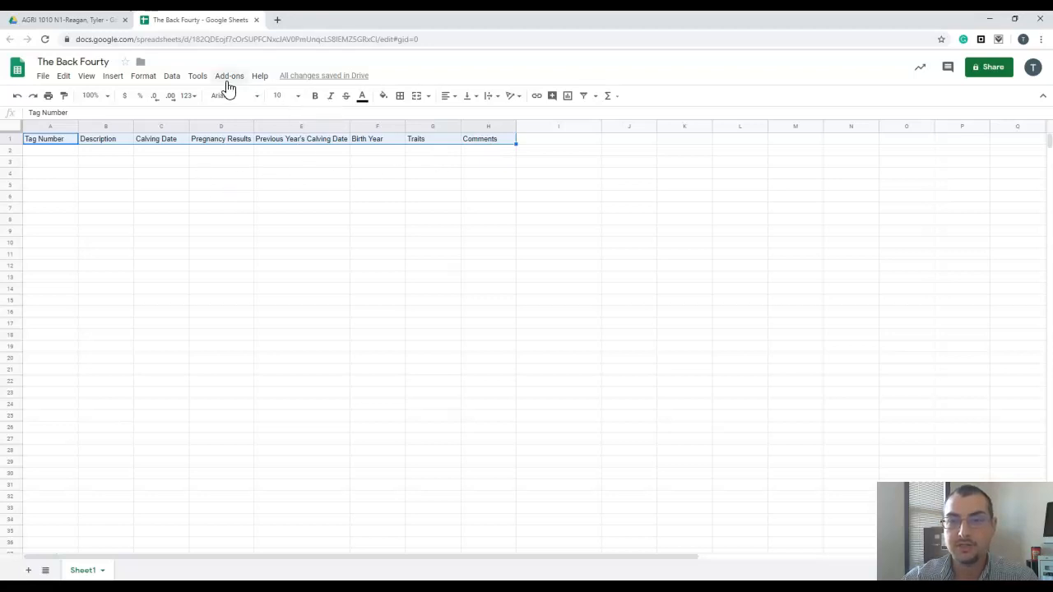
click(140, 79)
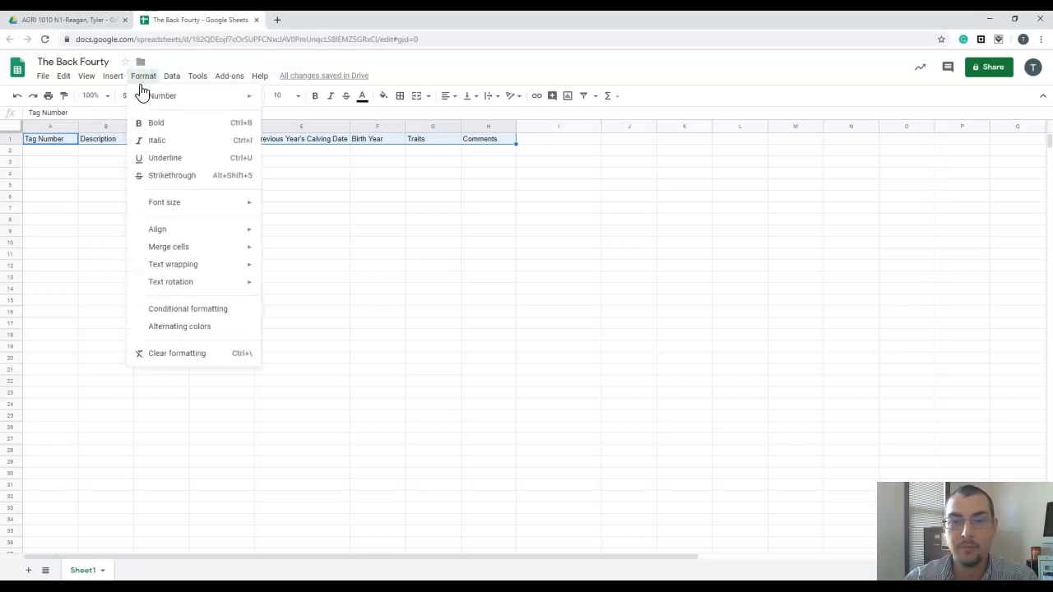
click(154, 161)
click(151, 183)
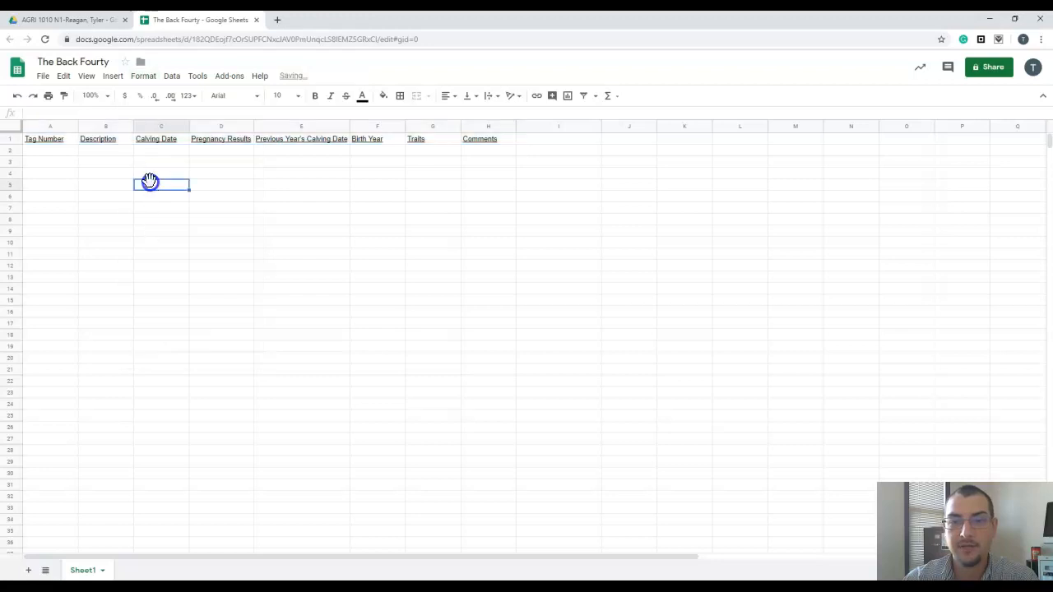
Step: Remove the underline from the headings in A1:H1 and apply it again
drag(61, 139, 494, 144)
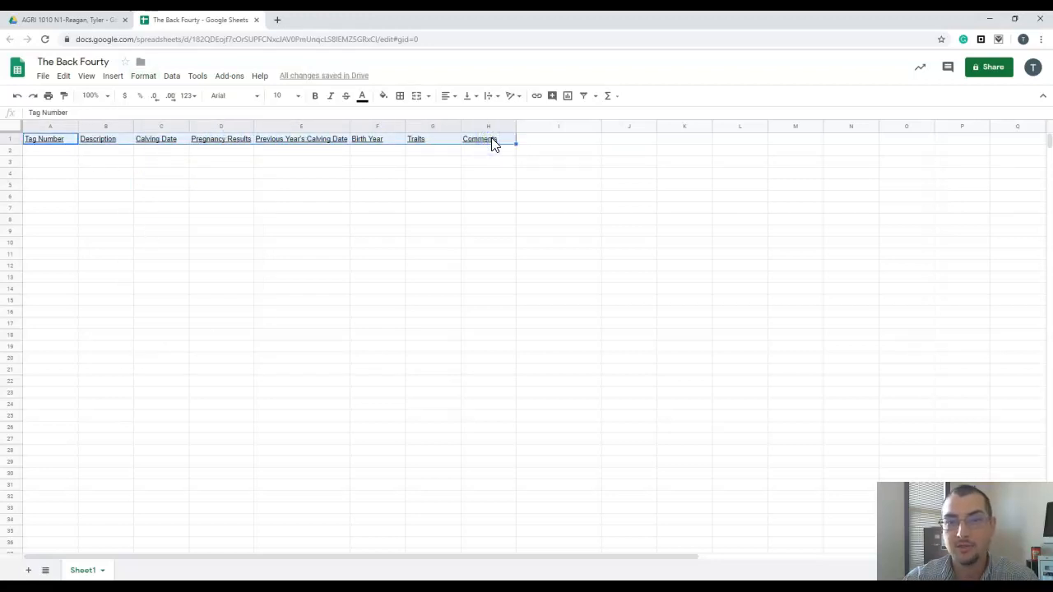
click(115, 161)
drag(69, 141, 475, 138)
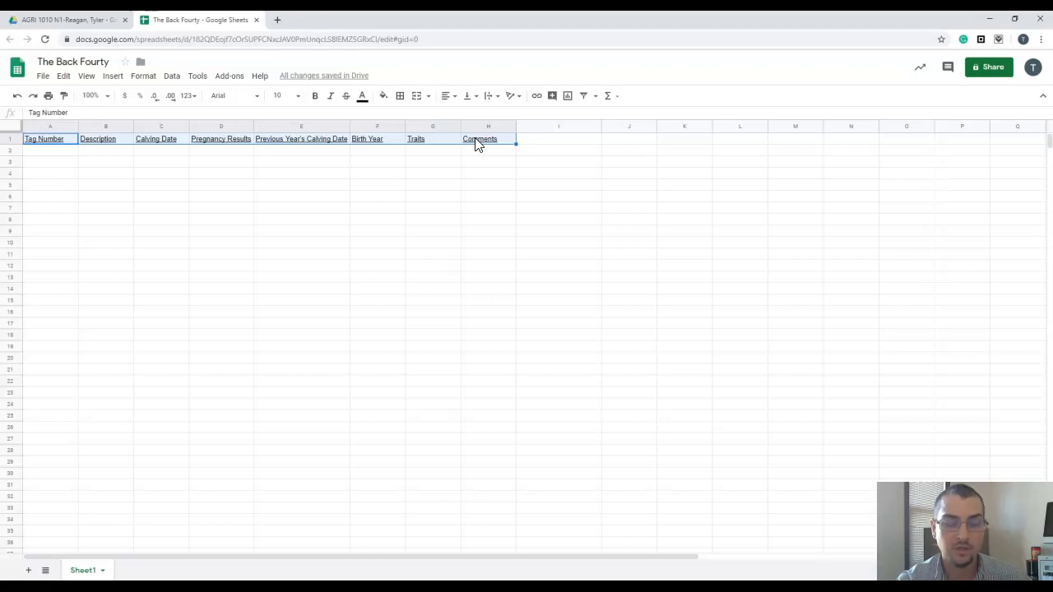
key(ctrl+u)
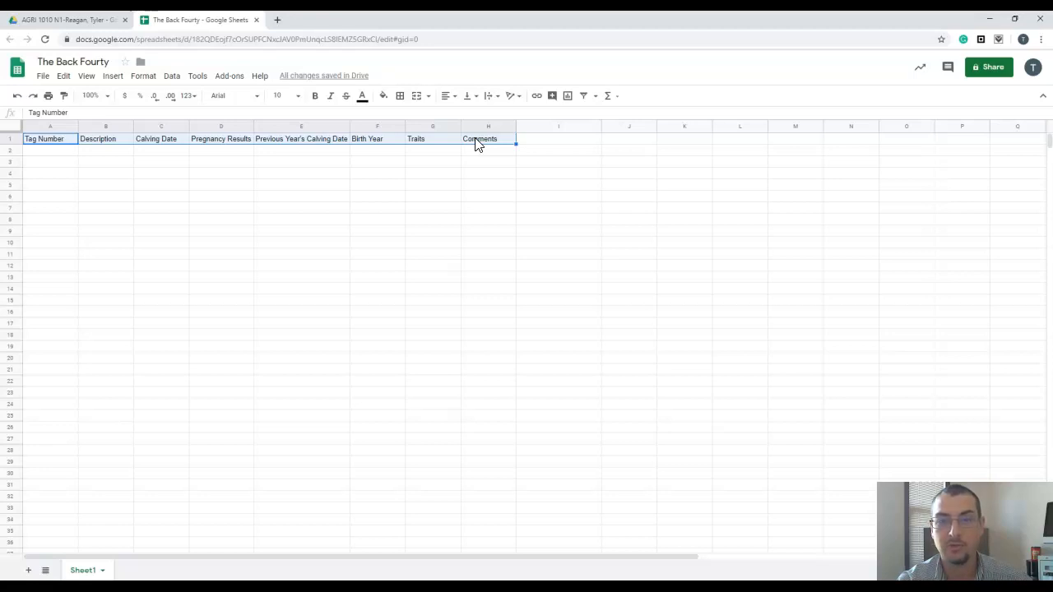
key(ctrl+u)
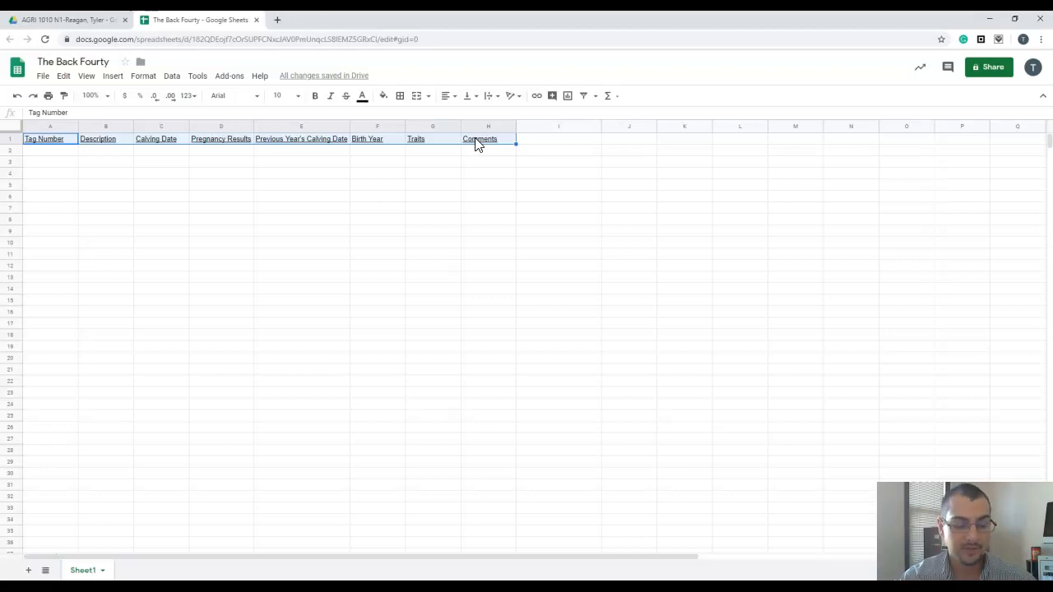
Step: Try bold and italic formatting on the headings in A1:H1, removing each again
click(318, 99)
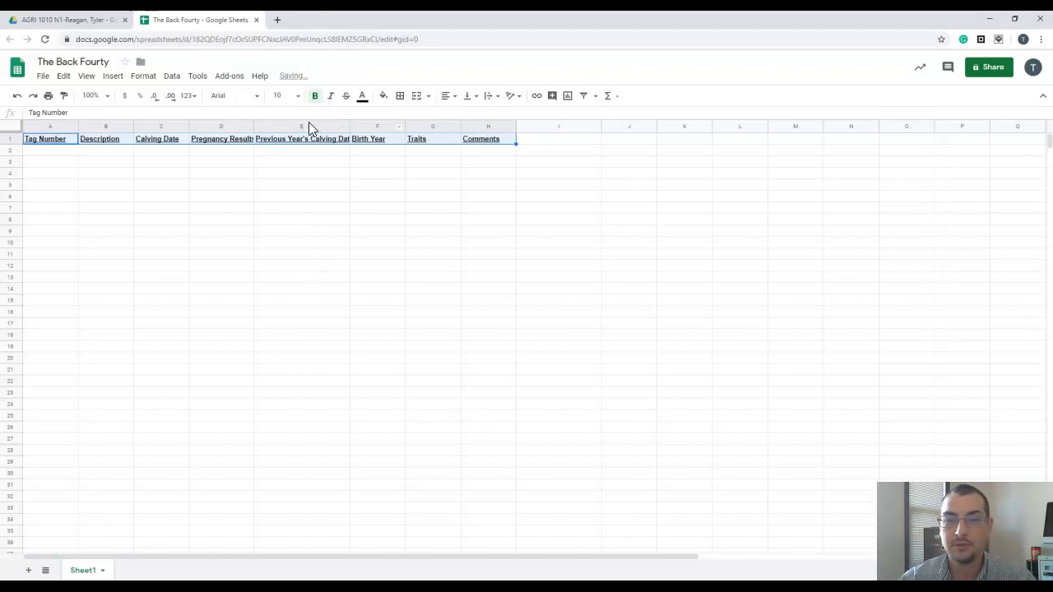
click(315, 97)
click(329, 98)
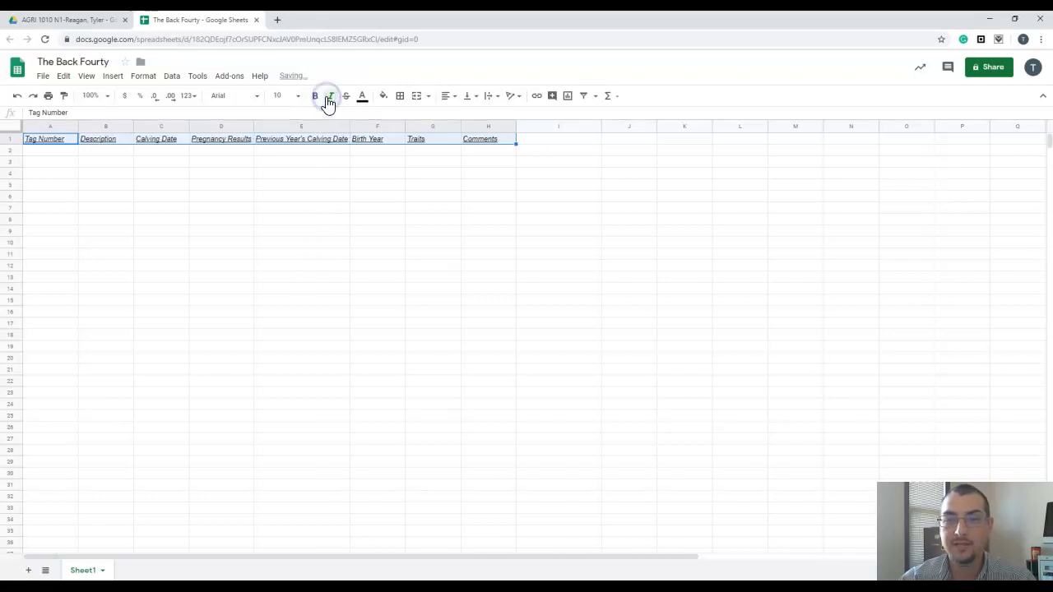
click(329, 99)
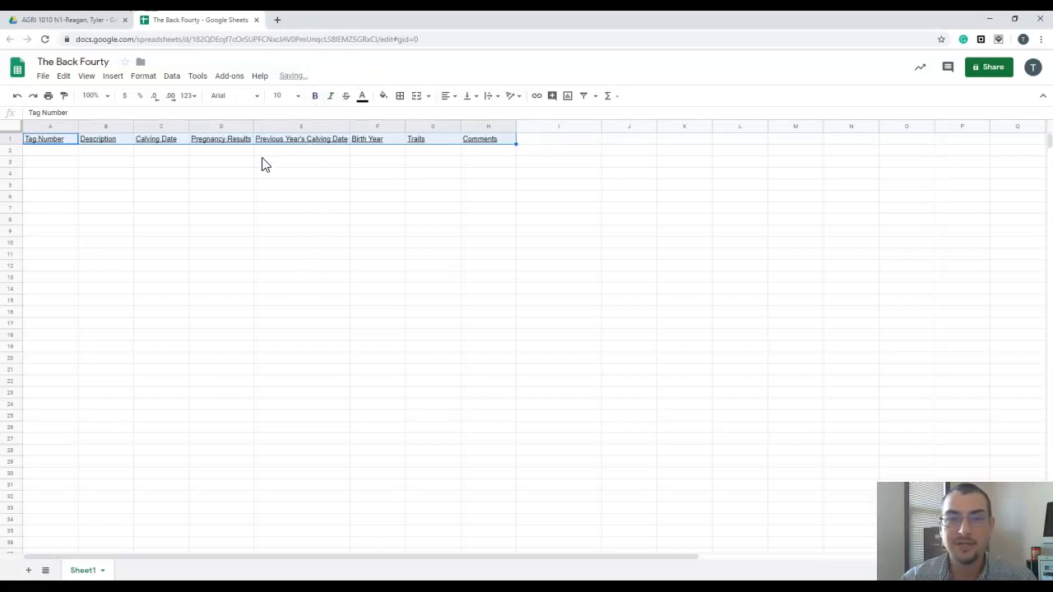
Step: Select the heading range from Tag Number to Comments and clear the selection
click(57, 142)
click(59, 141)
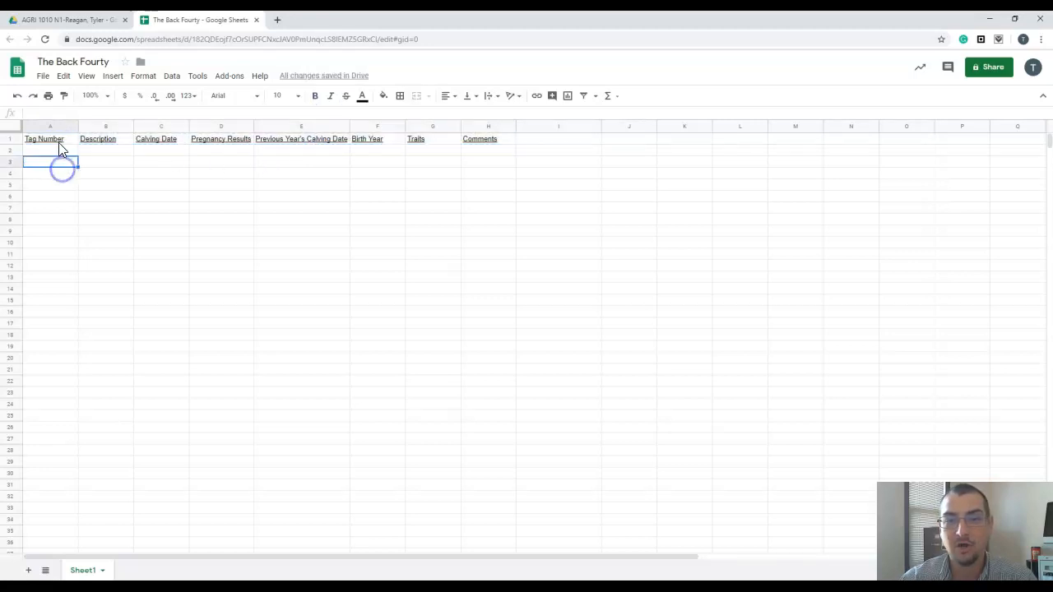
shift+click(492, 142)
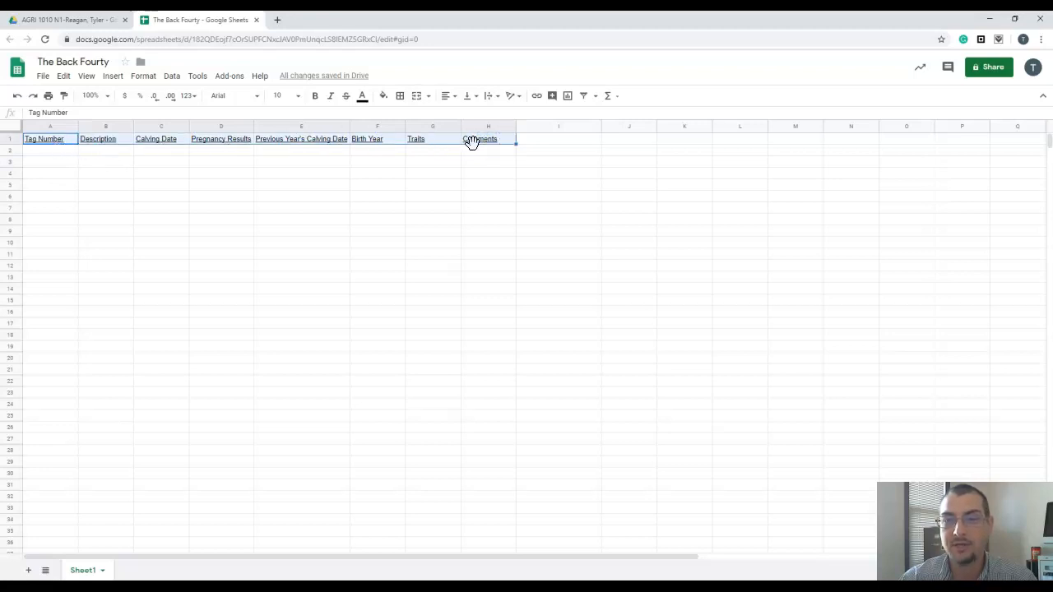
click(459, 240)
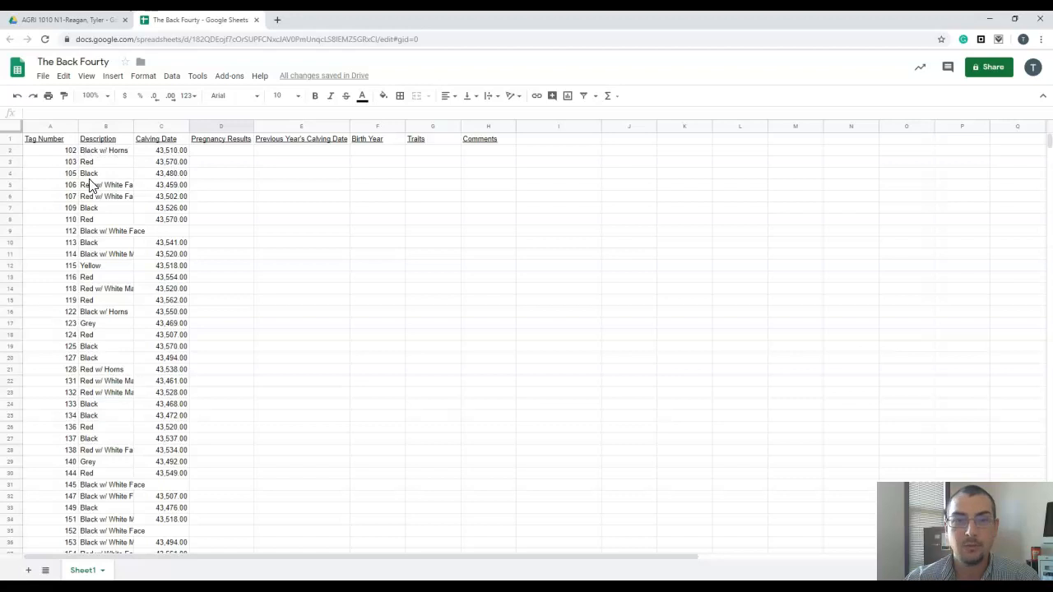
Step: Examine the summary statistics, including the count, for the tag numbers in A2:A51
drag(72, 151, 66, 526)
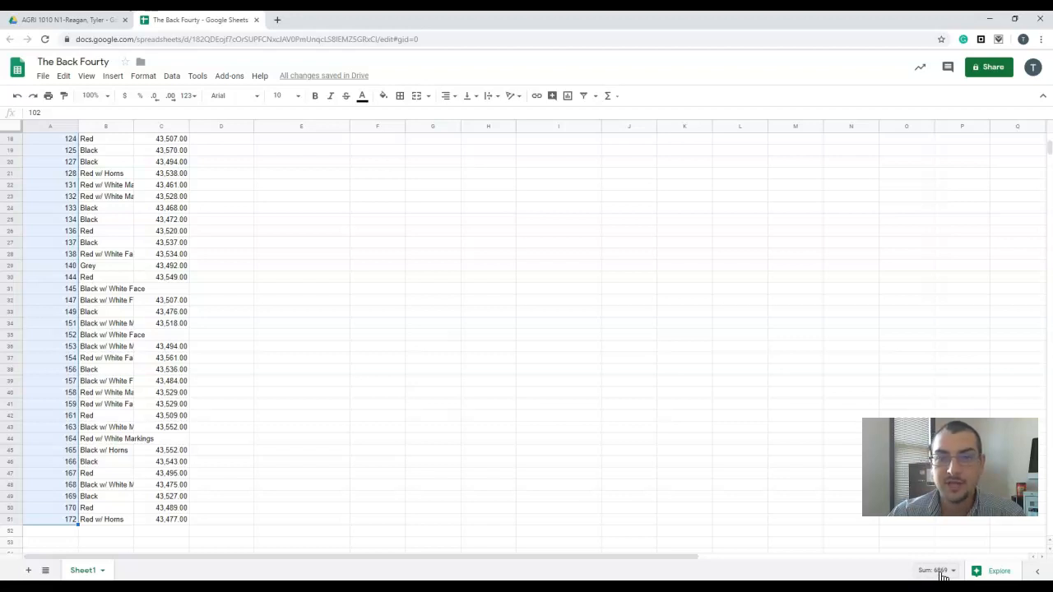
click(941, 571)
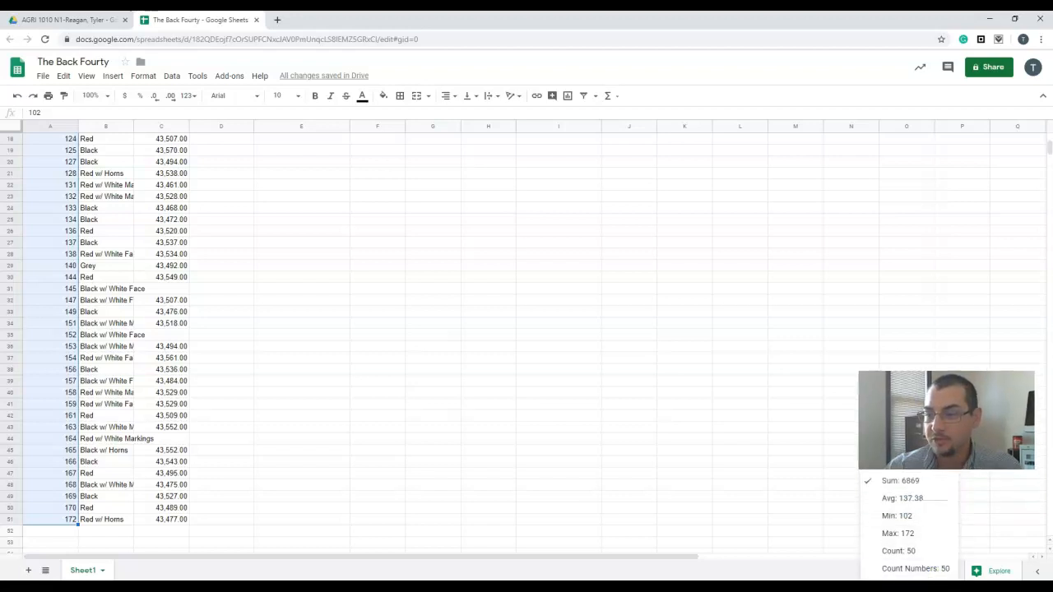
click(835, 540)
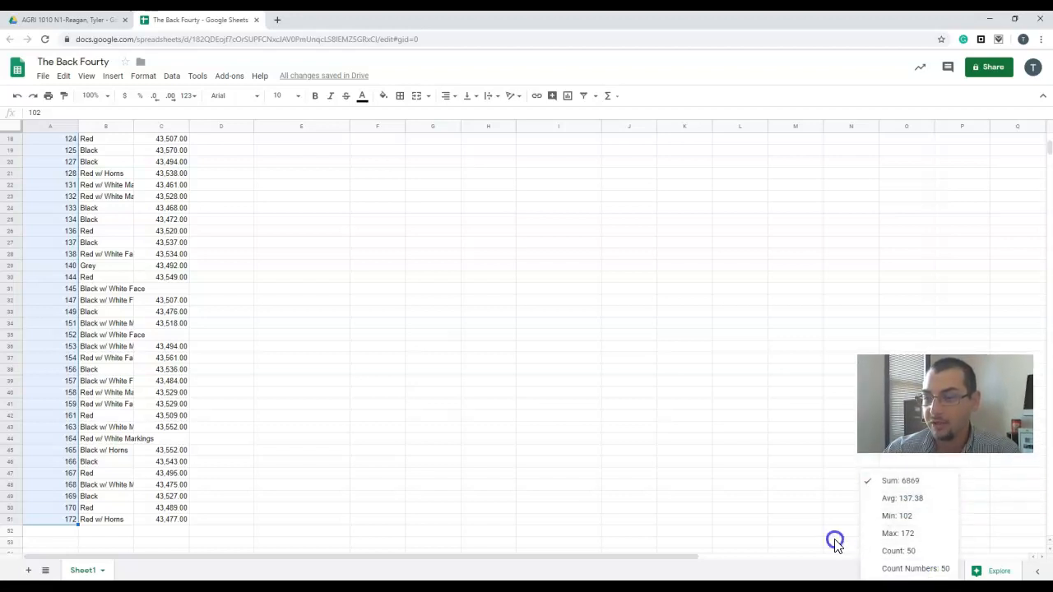
click(51, 190)
key(ctrl+Up)
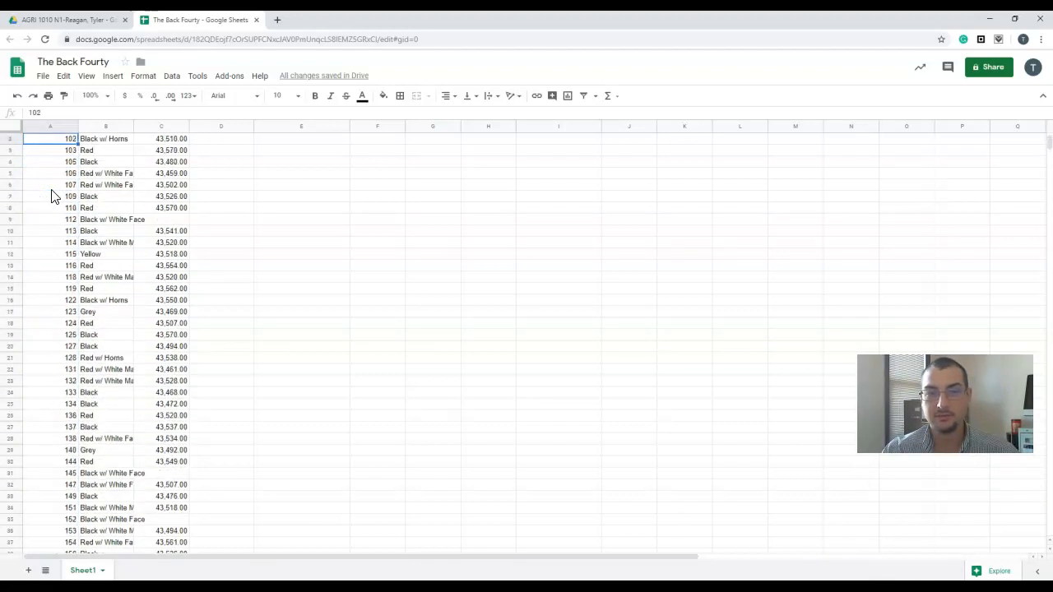
drag(59, 151, 61, 531)
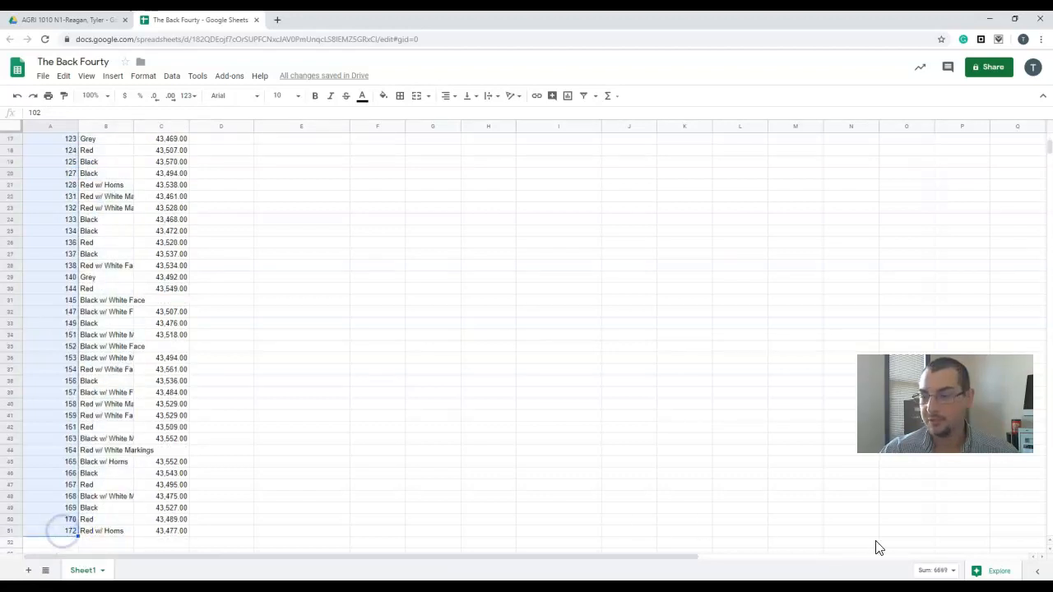
click(936, 571)
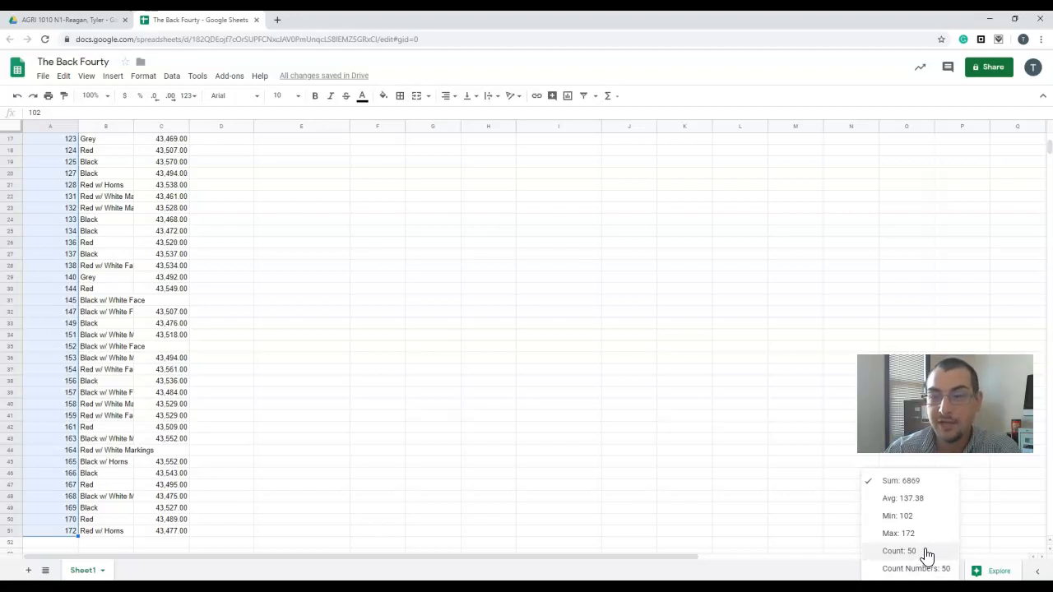
click(695, 487)
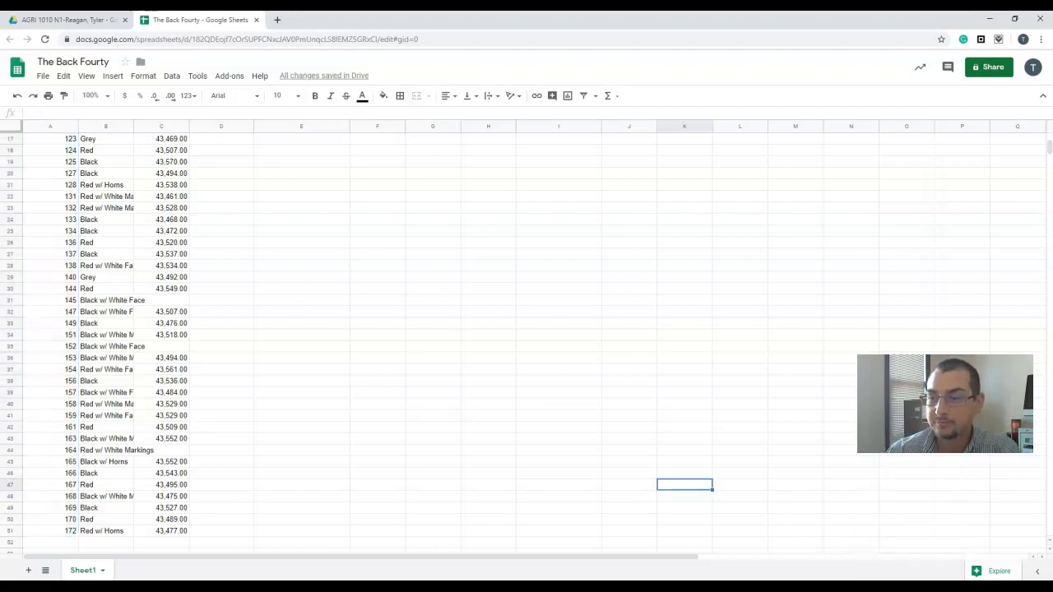
Step: Auto-fit the width of column B to the cattle descriptions
scroll(101, 305, up, 5)
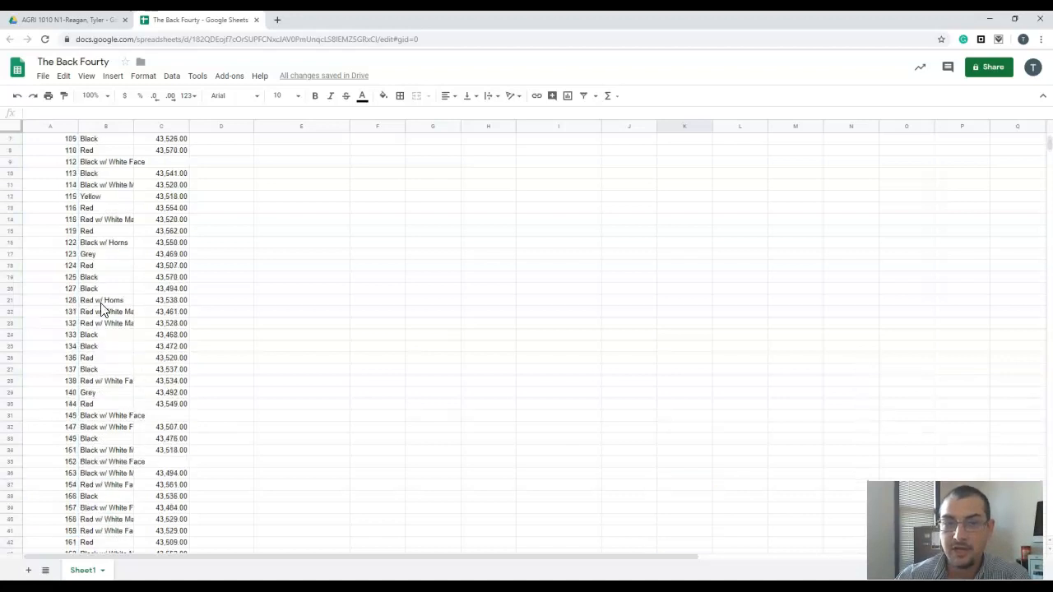
drag(99, 151, 110, 427)
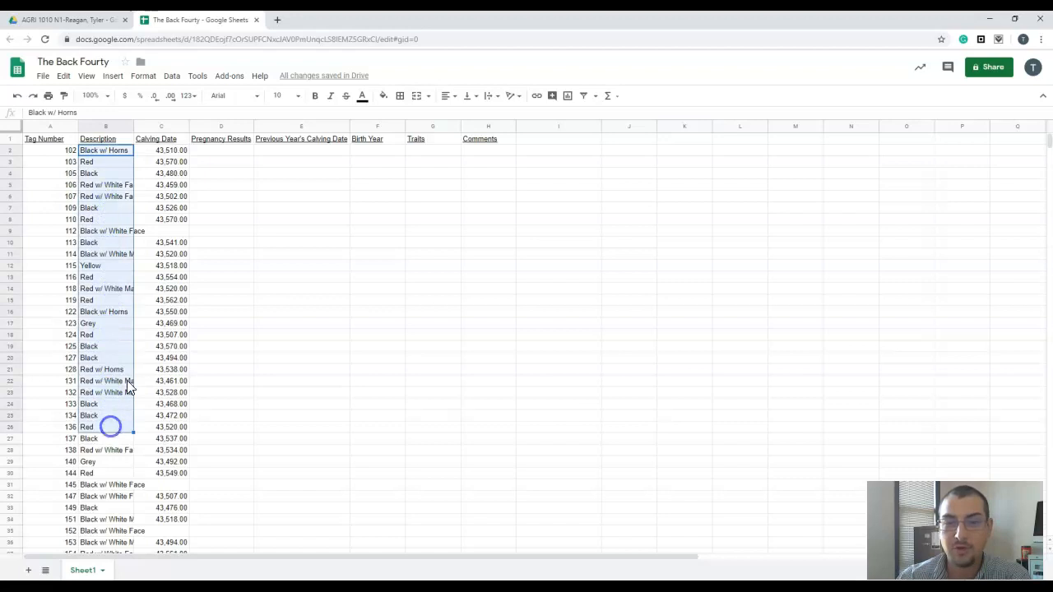
double_click(133, 126)
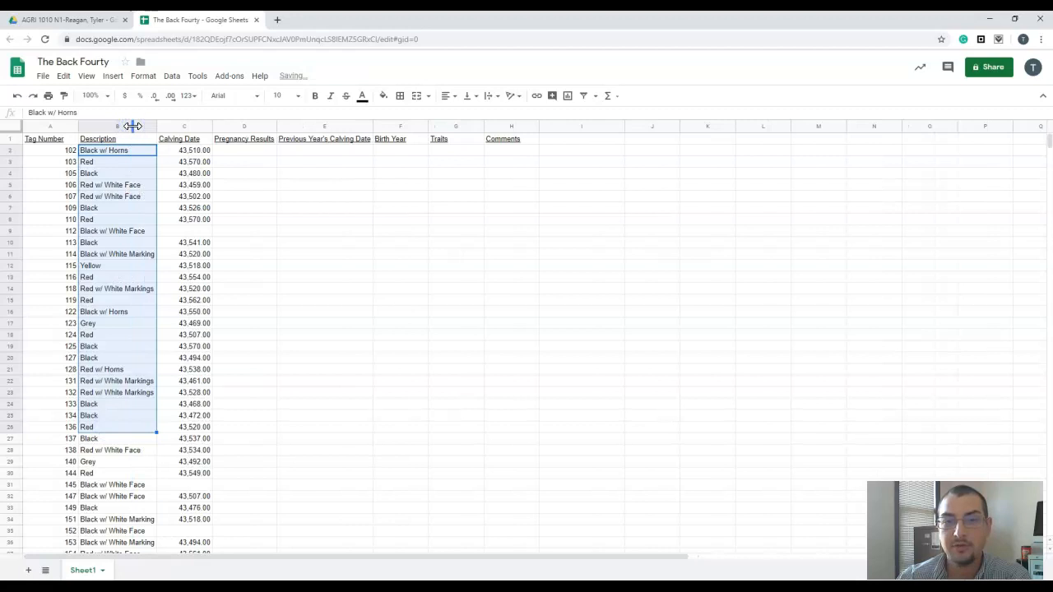
click(266, 229)
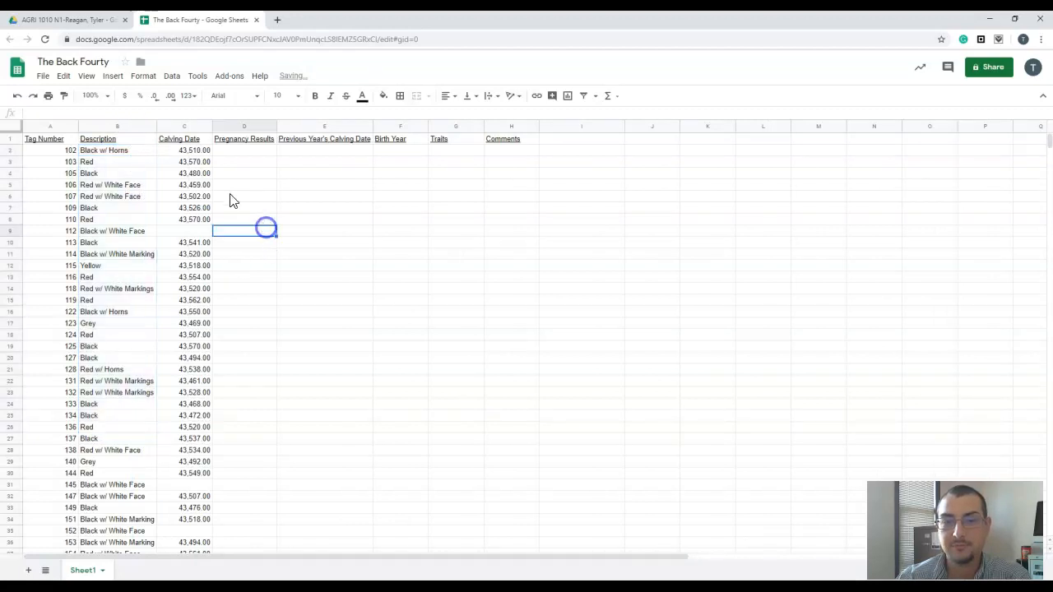
Step: Enter the sample date 4/16/19 in cell E3 under Previous Year's Calving Date
click(175, 154)
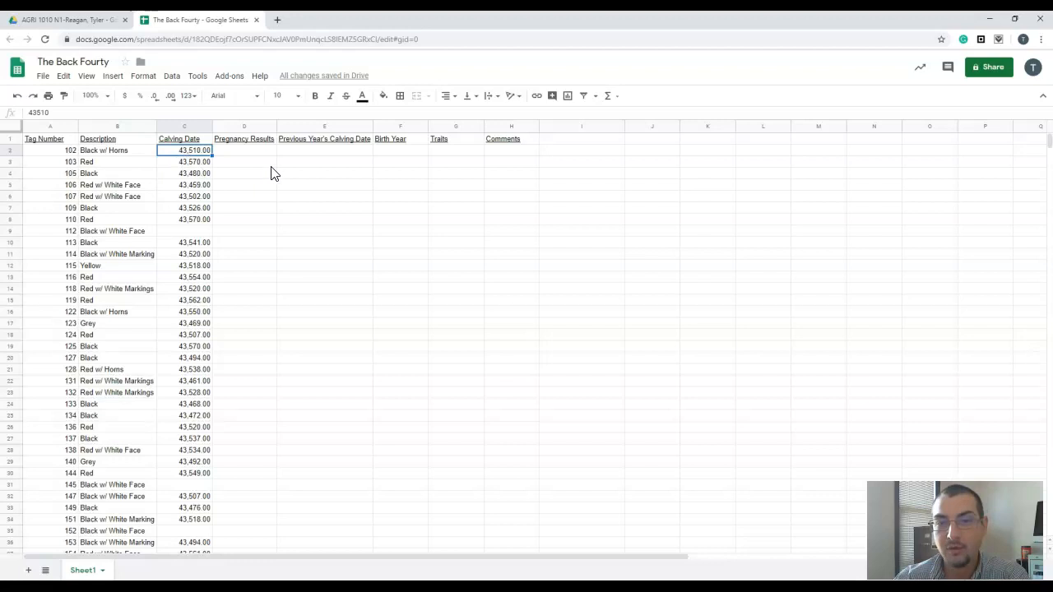
click(320, 163)
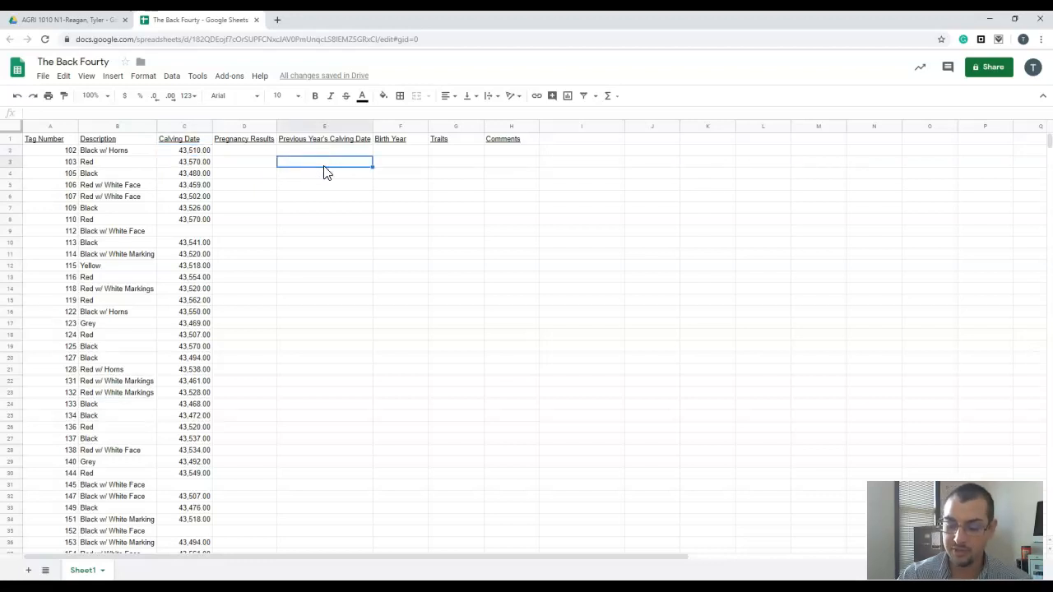
text(4/)
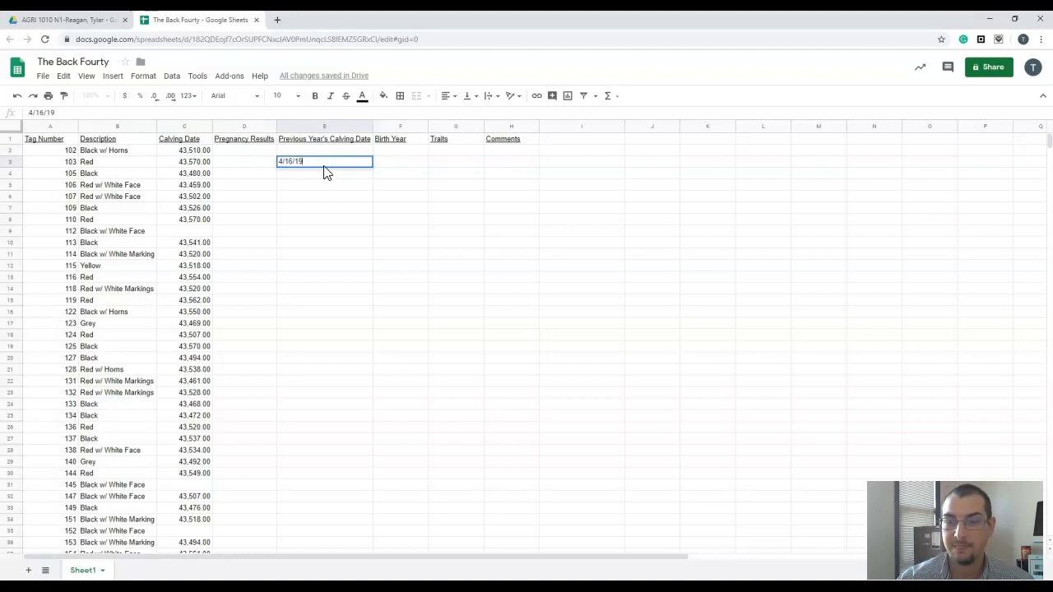
text(16/19)
key(Return)
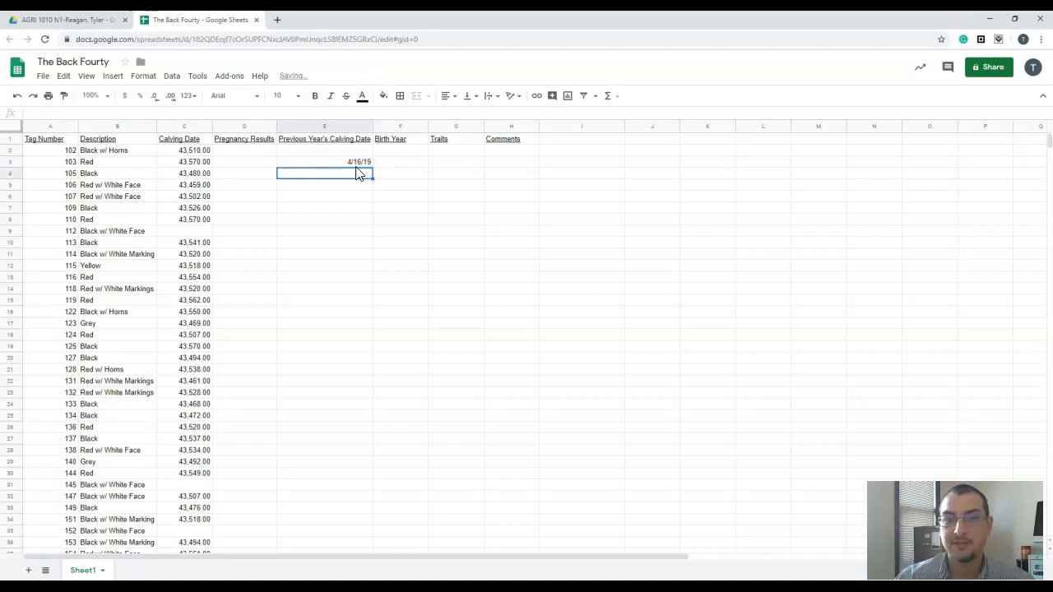
Step: Compare the date in E3 with the calving date value in C3 and set E3's number format to Automatic
click(358, 163)
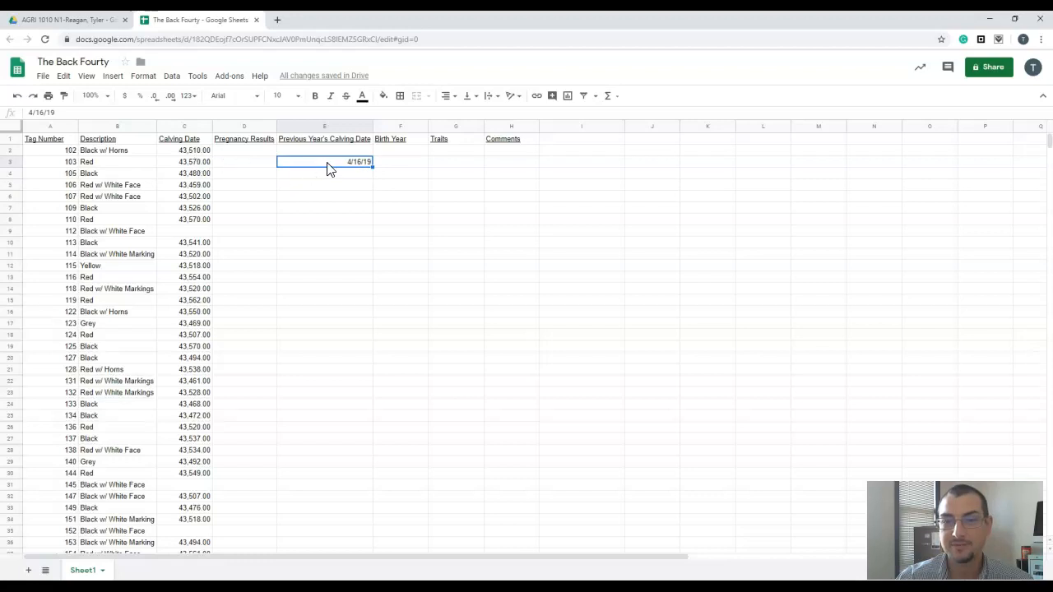
click(202, 163)
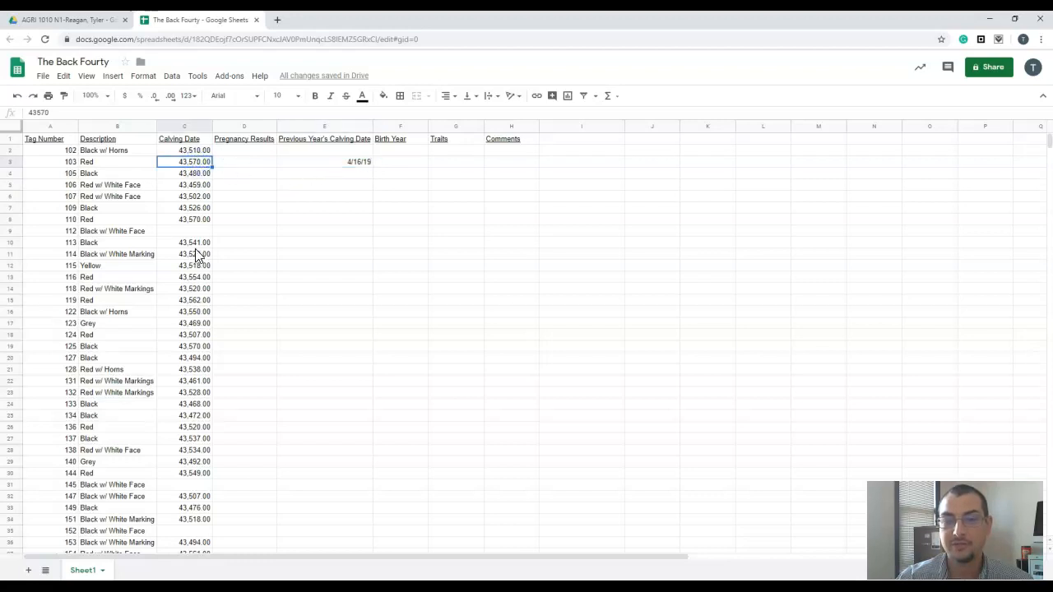
click(353, 161)
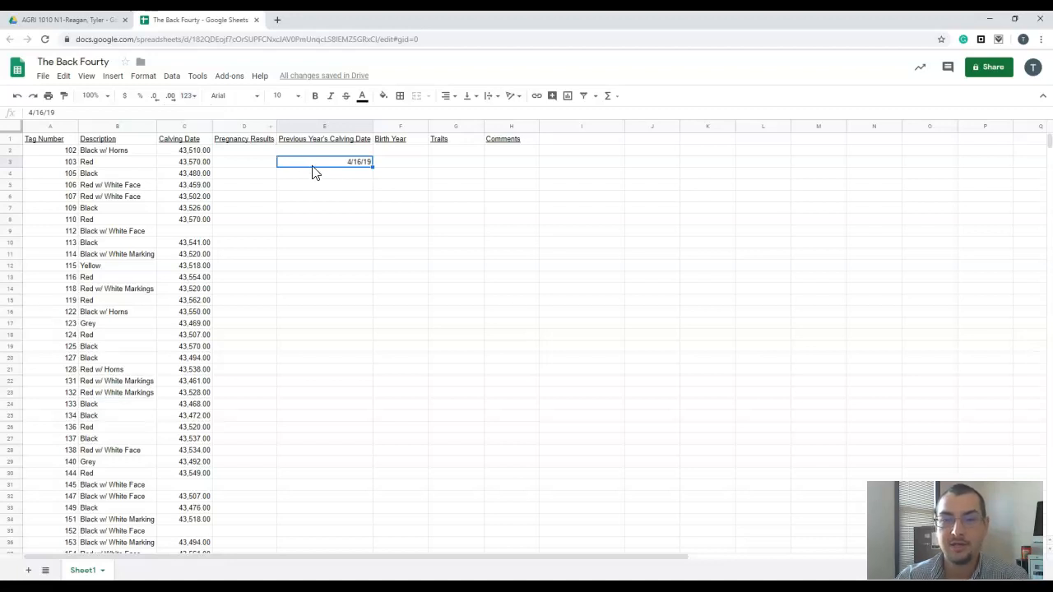
click(187, 97)
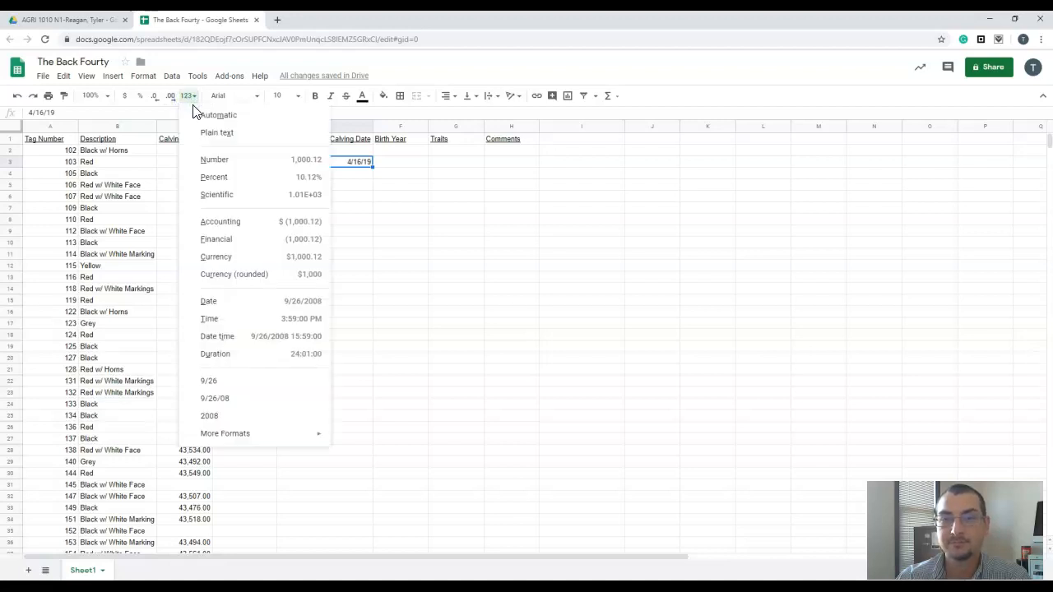
click(207, 132)
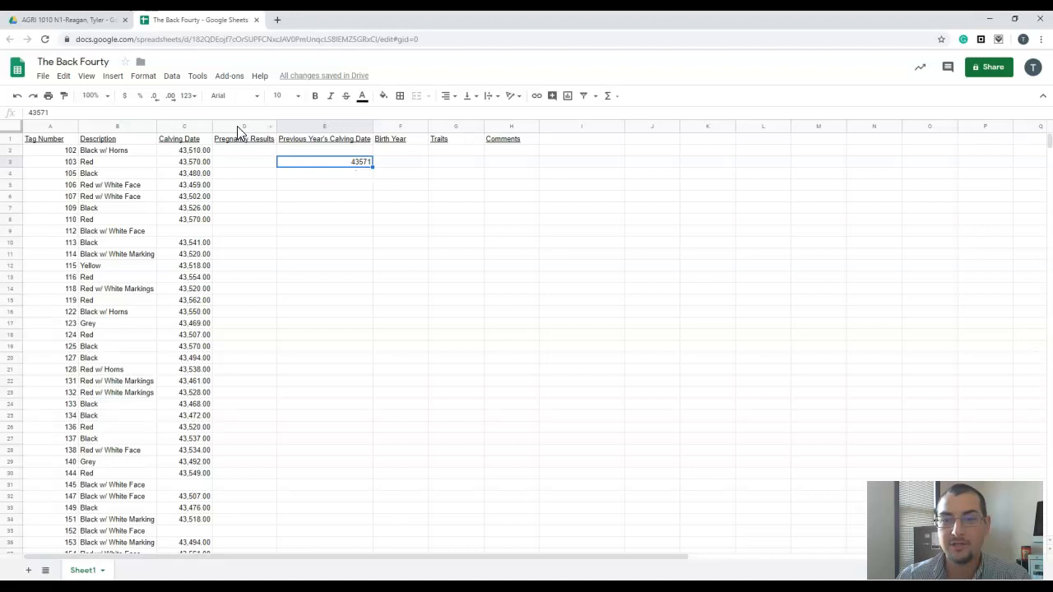
Step: Try the Plain text and Number formats on cell E3, finishing with the Date format
click(187, 96)
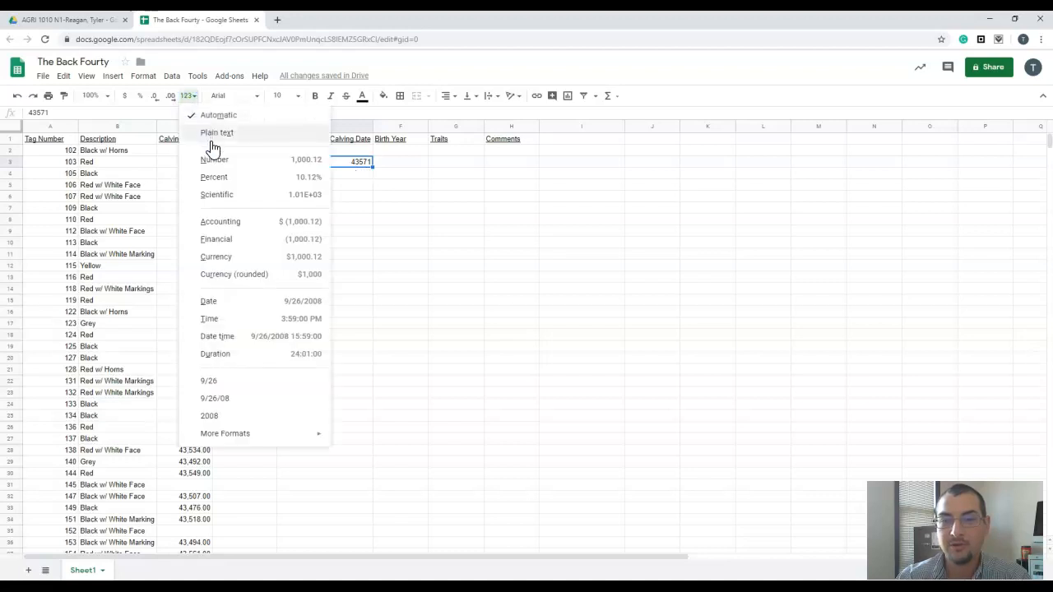
click(211, 133)
click(186, 96)
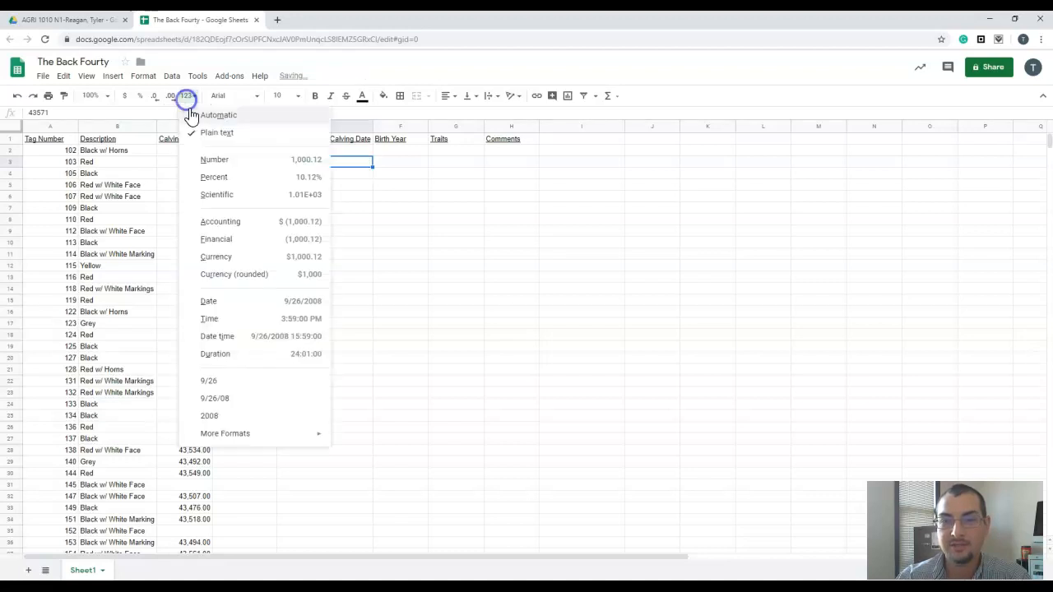
click(209, 159)
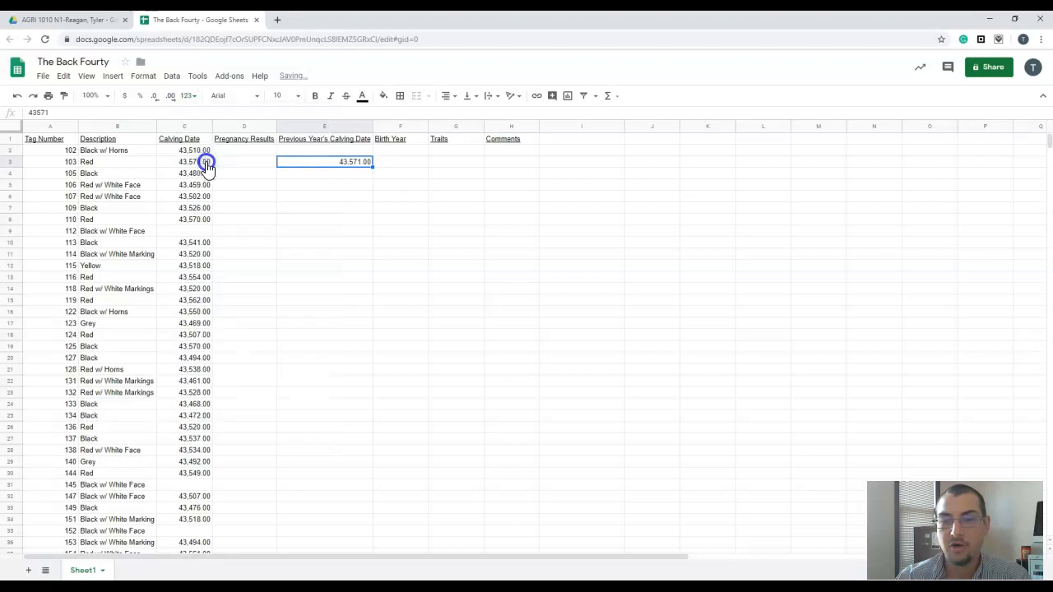
click(188, 96)
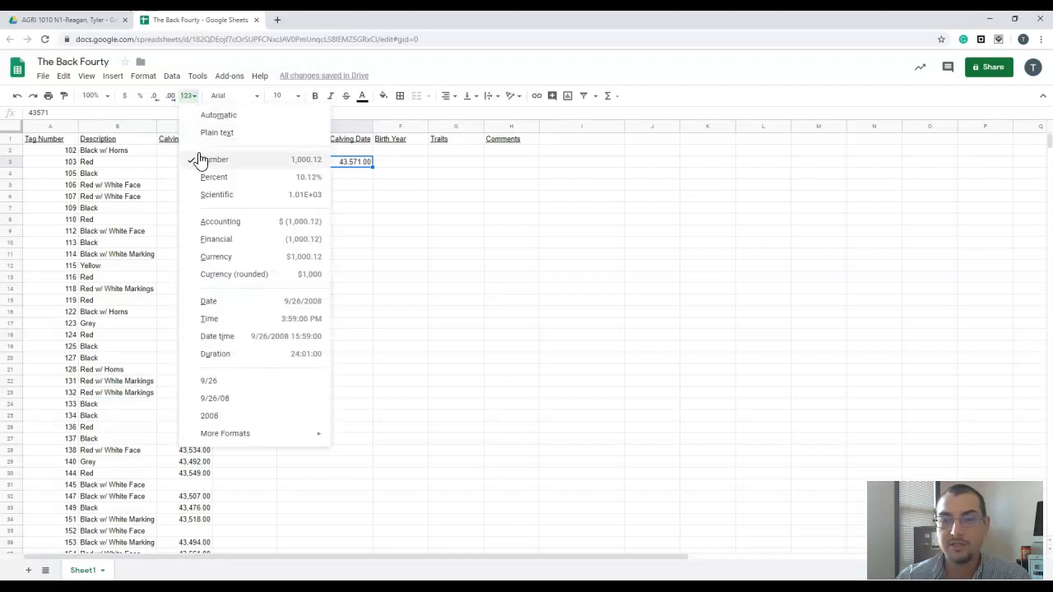
click(206, 302)
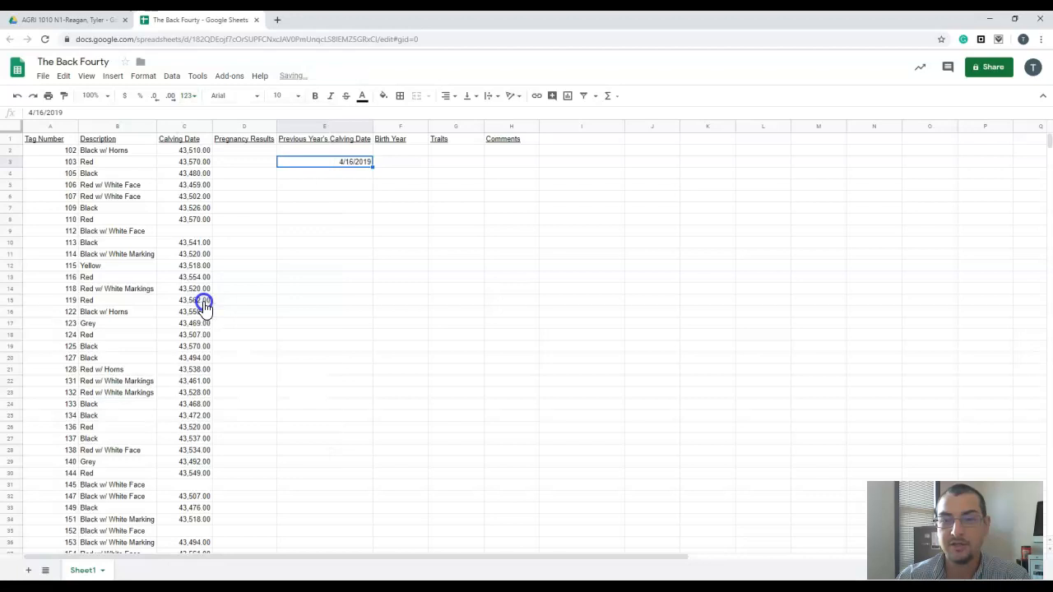
Step: Set the number format of the calving dates in C2:C51 to Date
click(202, 150)
shift+click(200, 173)
drag(200, 174, 183, 466)
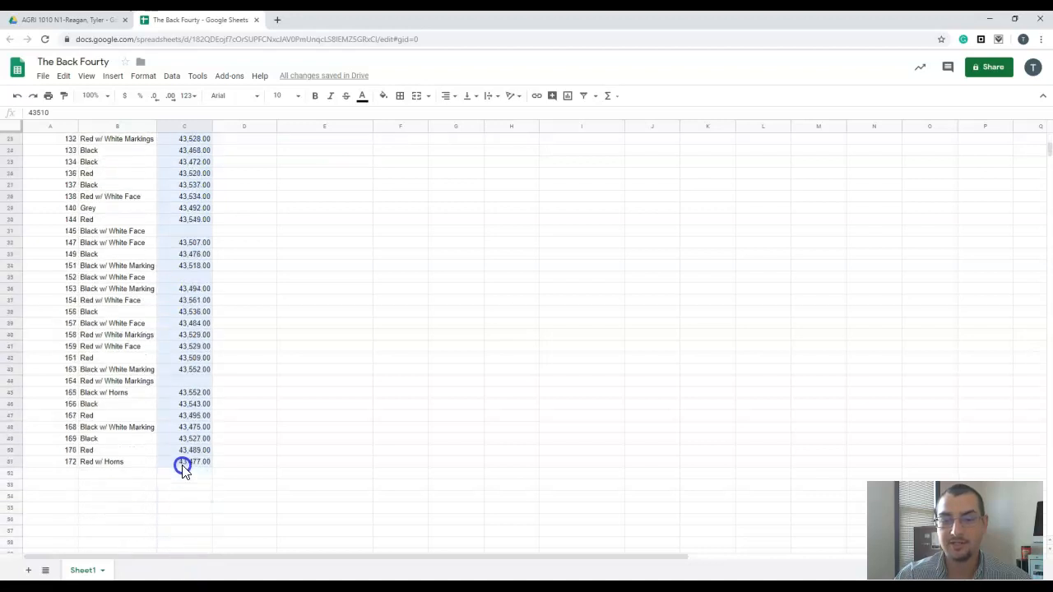
scroll(183, 466, up, 8)
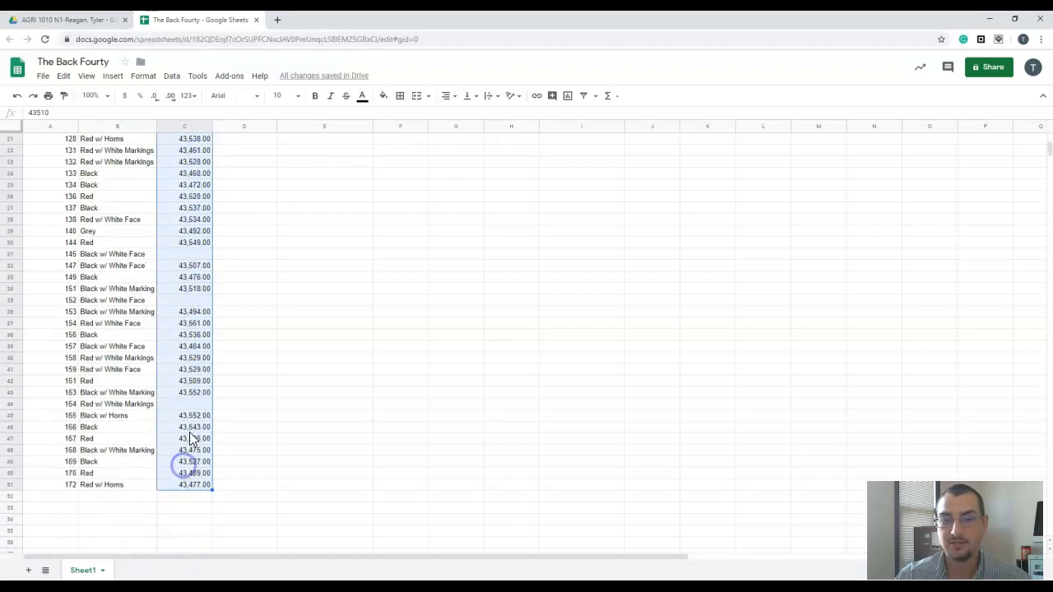
click(188, 96)
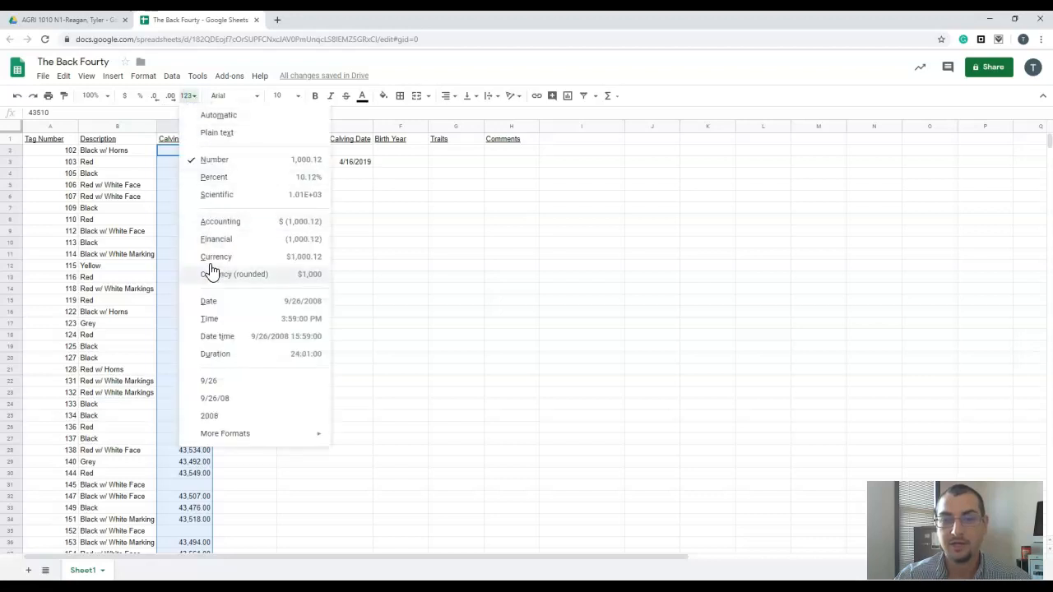
click(212, 303)
Step: Apply a custom date format to the calving dates in C2:C51 with only month and day separated by a slash
click(188, 173)
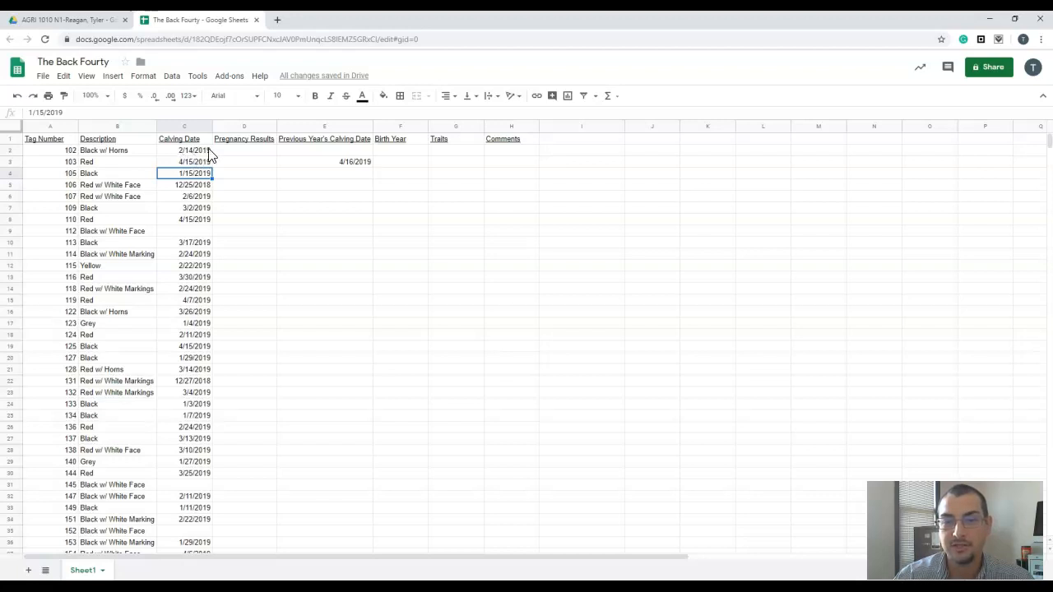
drag(194, 152, 190, 481)
scroll(190, 446, up, 5)
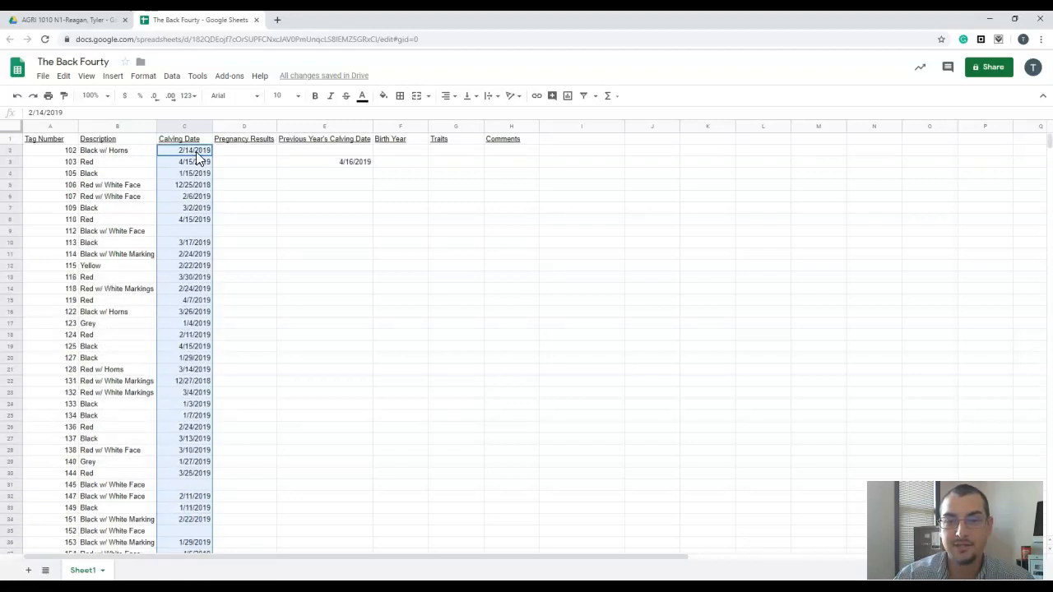
click(267, 162)
click(204, 151)
drag(205, 153, 196, 494)
scroll(188, 413, up, 5)
click(190, 97)
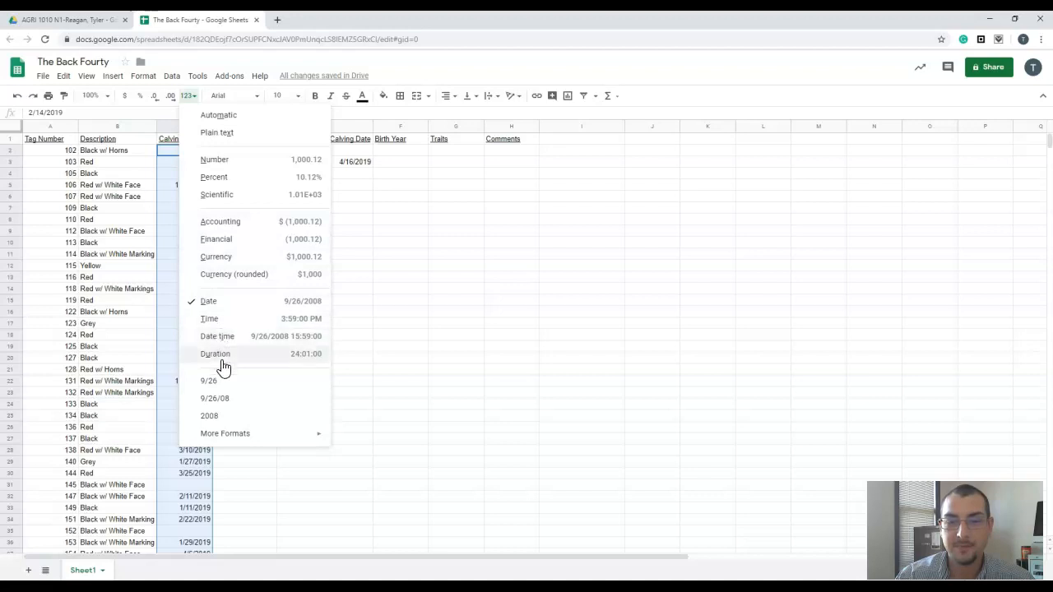
mouse_move(226, 442)
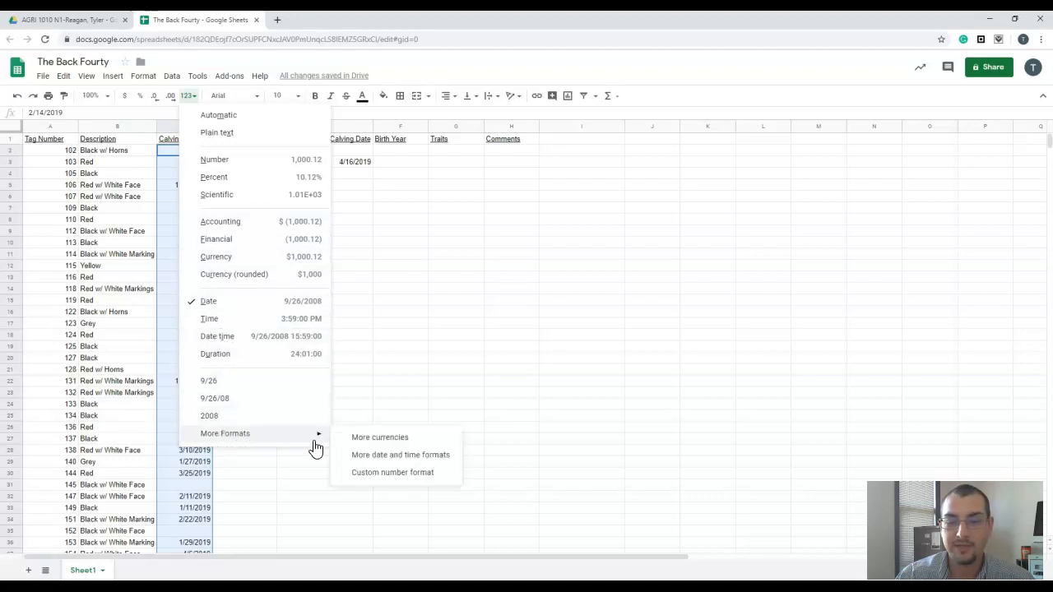
click(367, 458)
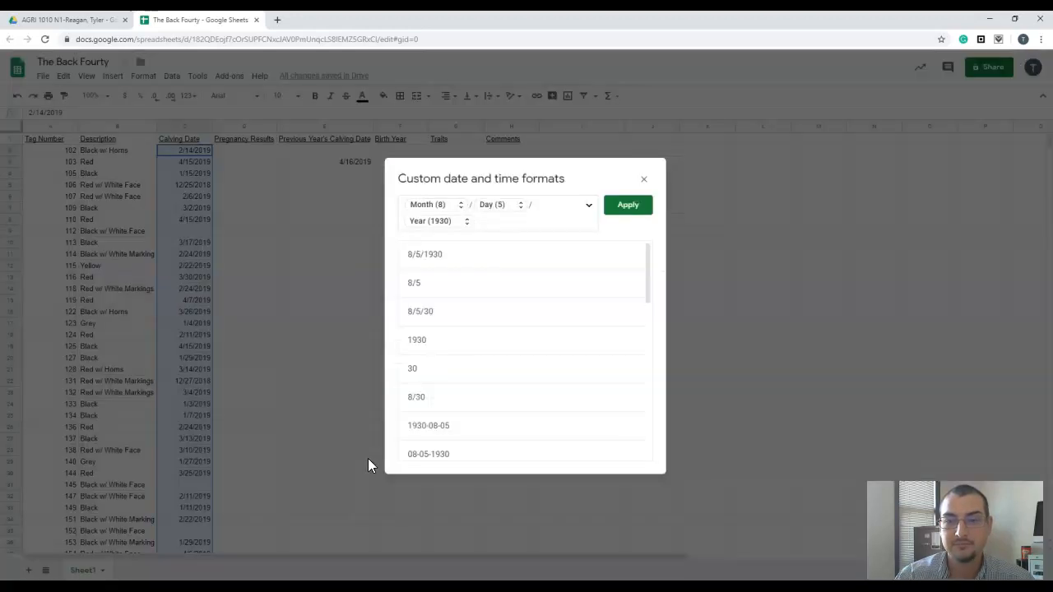
click(459, 226)
click(450, 257)
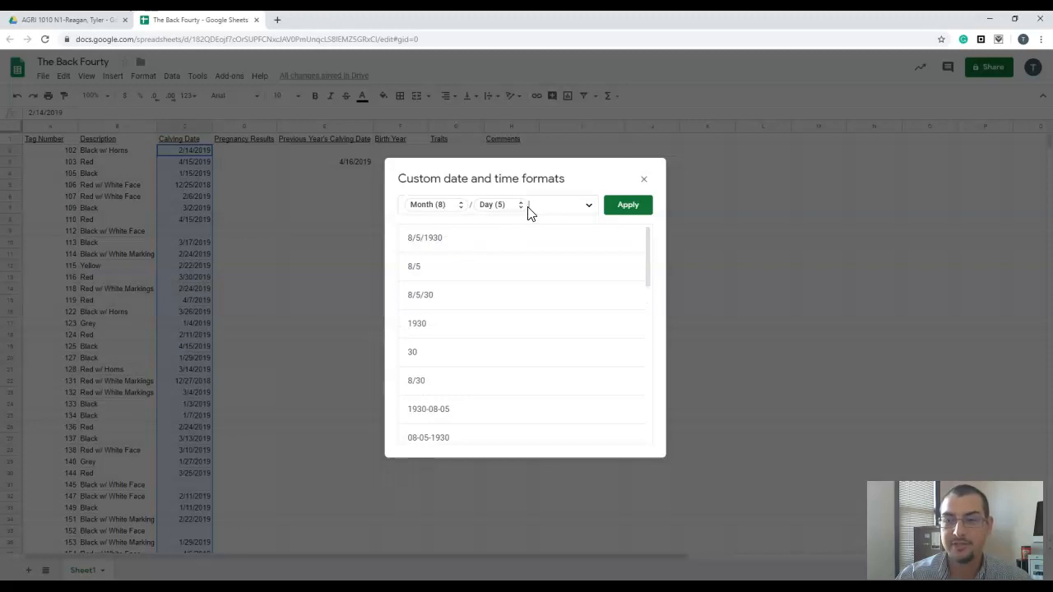
click(621, 209)
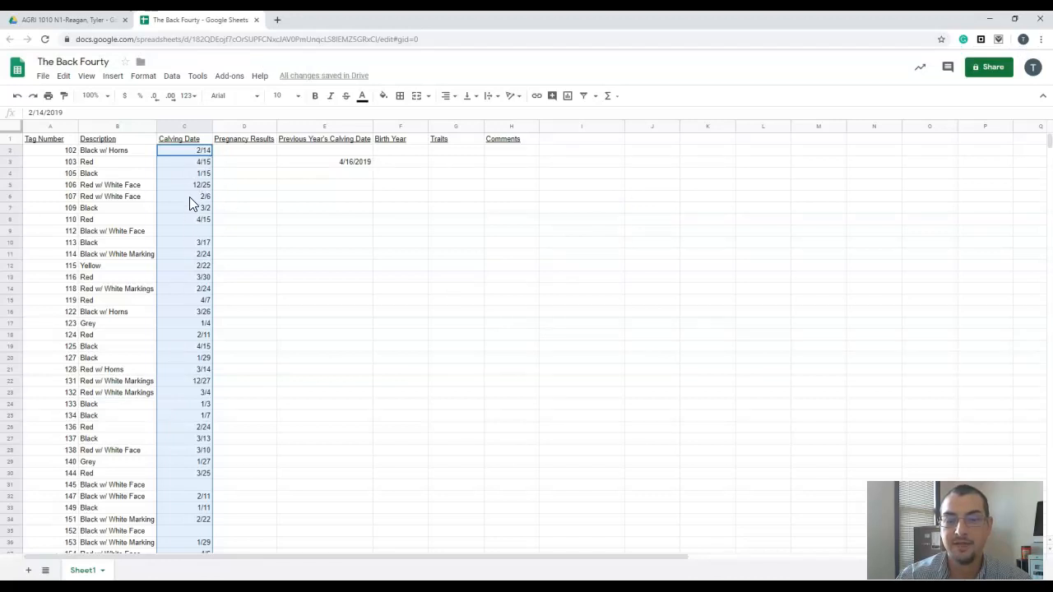
Step: Replace the slash with a hyphen in the custom month and day format of the calving dates
click(144, 75)
click(231, 62)
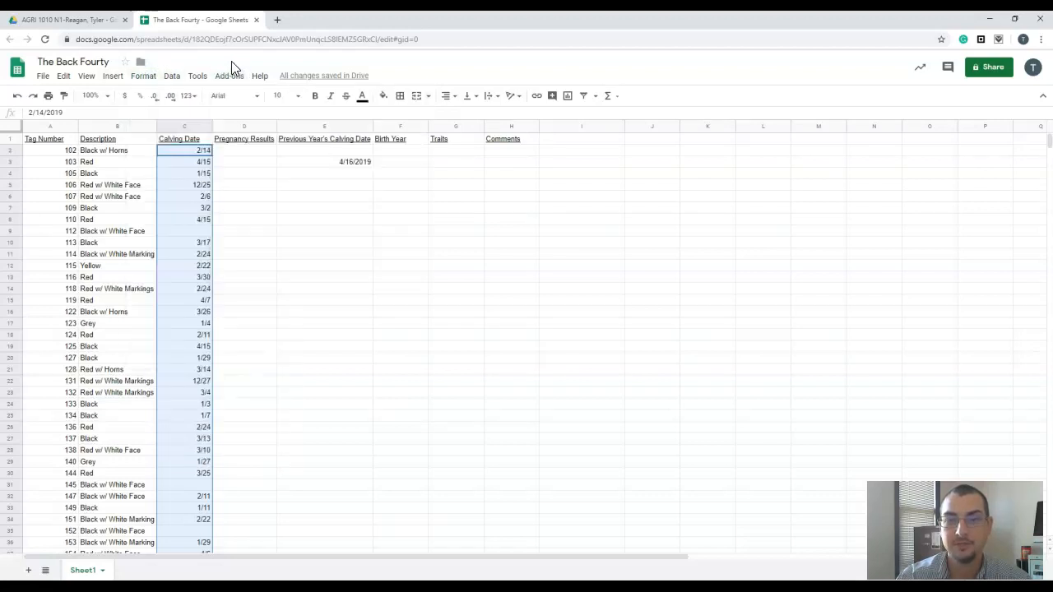
click(191, 97)
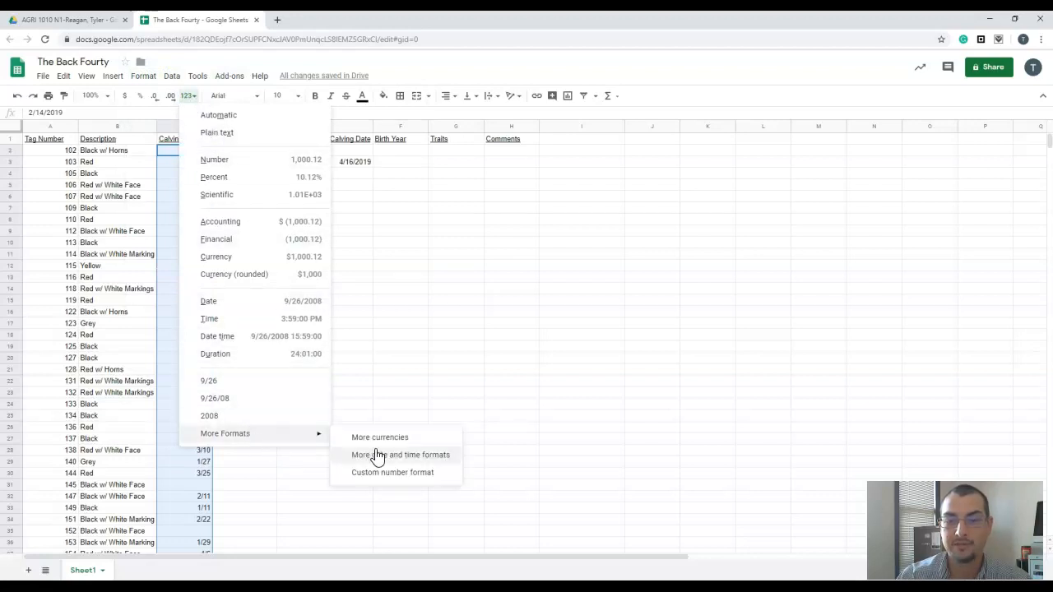
click(380, 457)
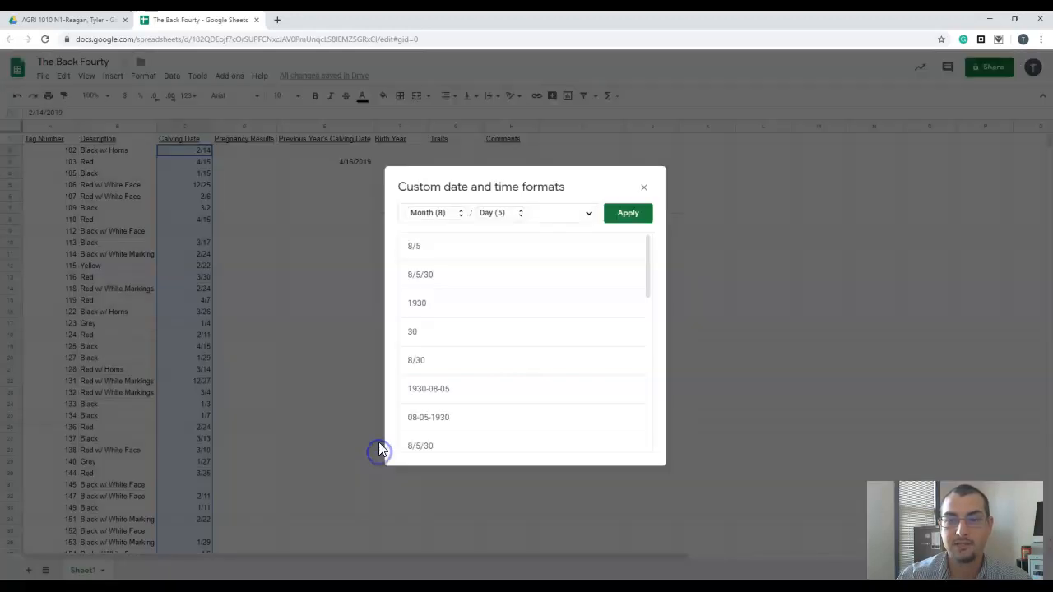
click(474, 215)
click(473, 216)
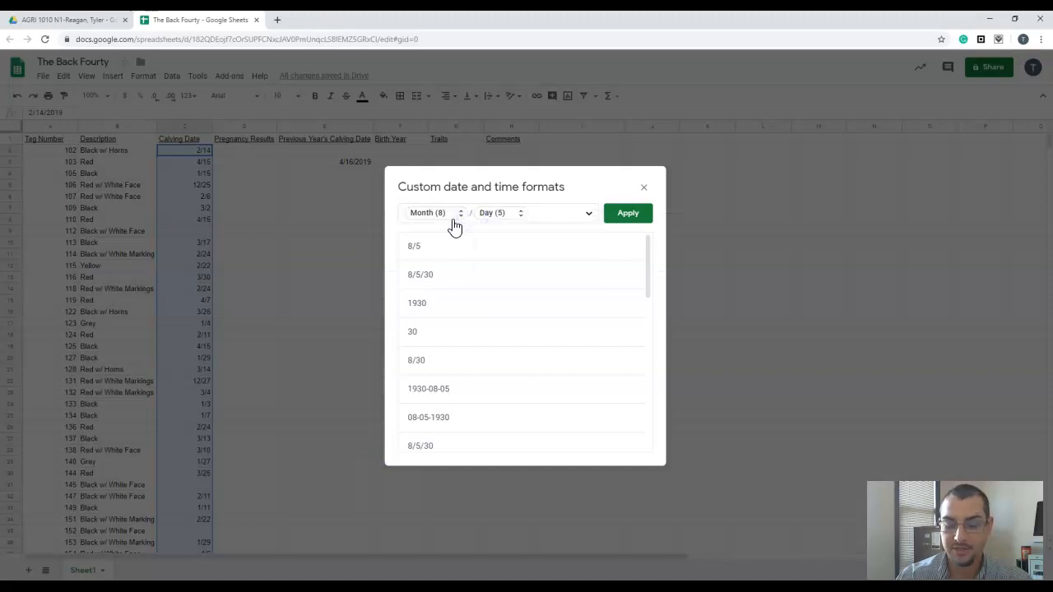
key(BackSpace)
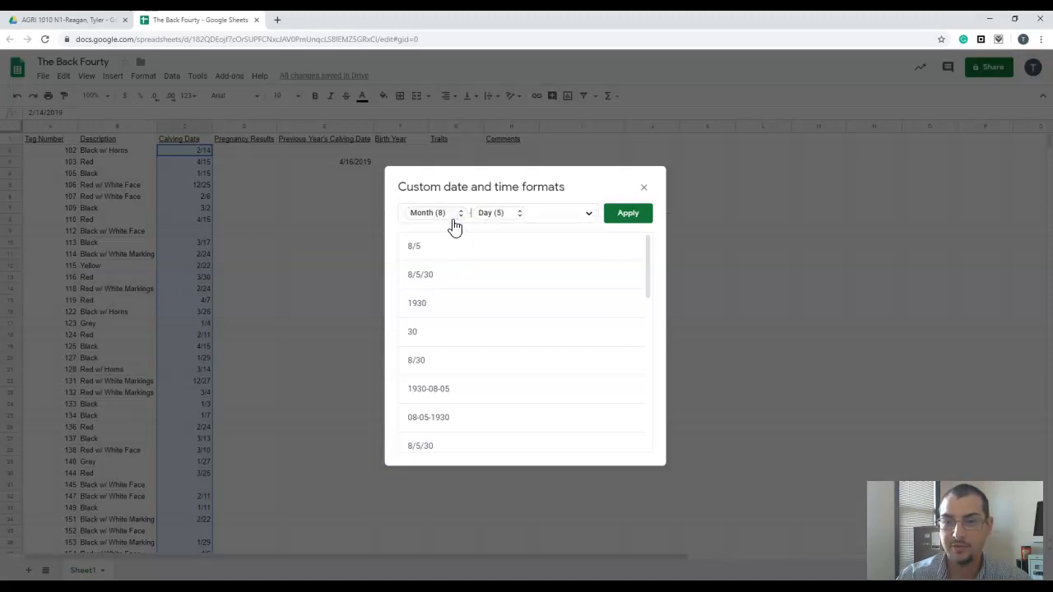
click(623, 222)
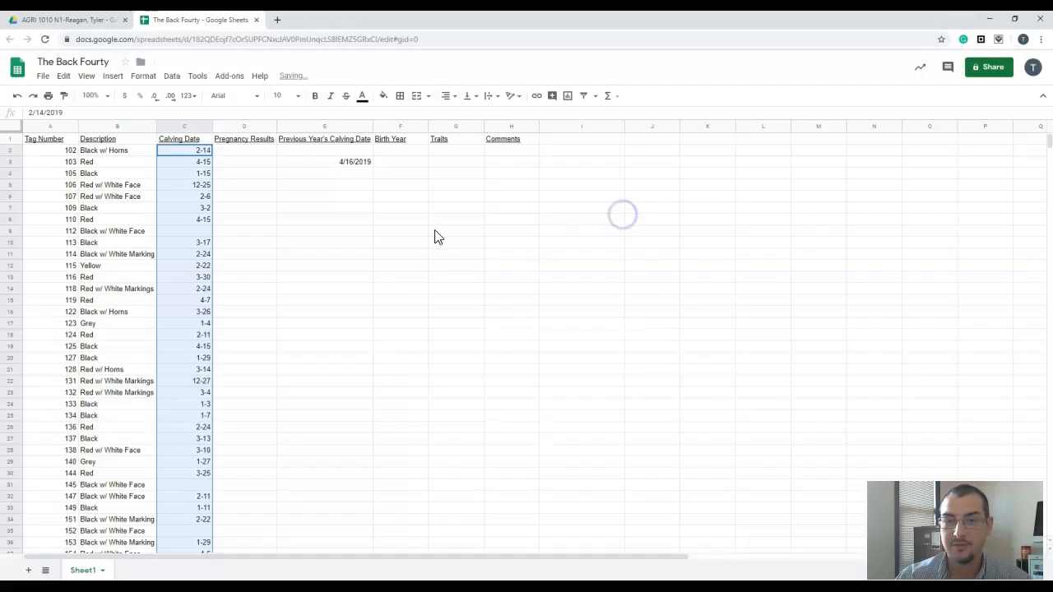
click(193, 96)
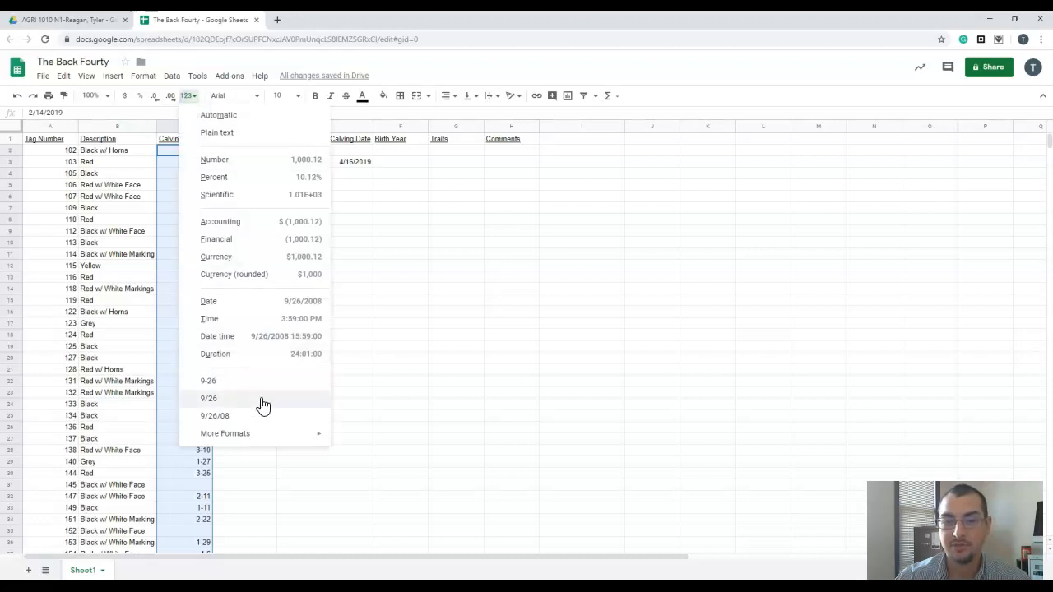
mouse_move(257, 445)
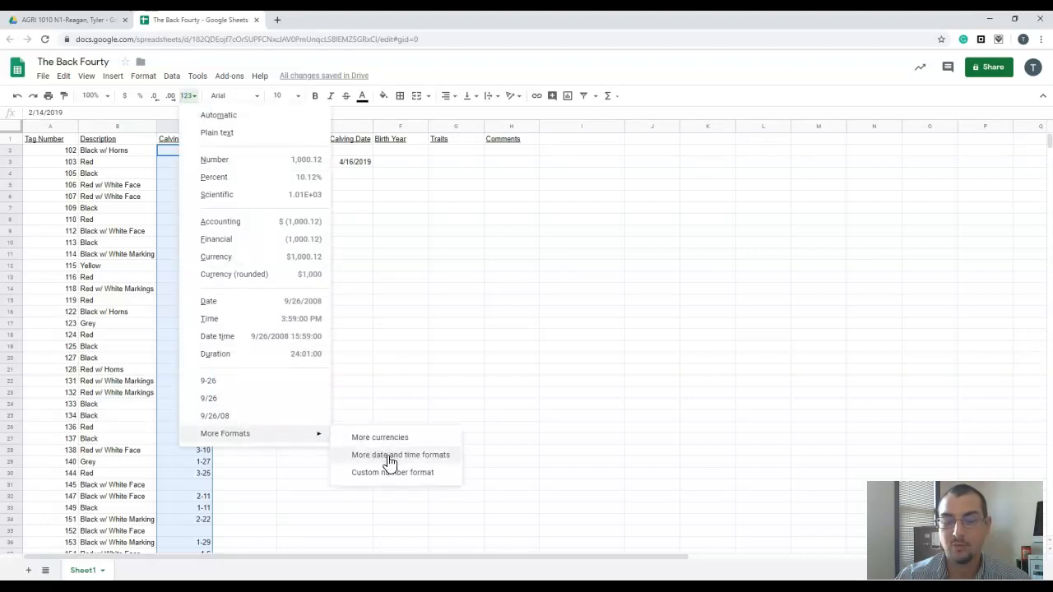
click(400, 349)
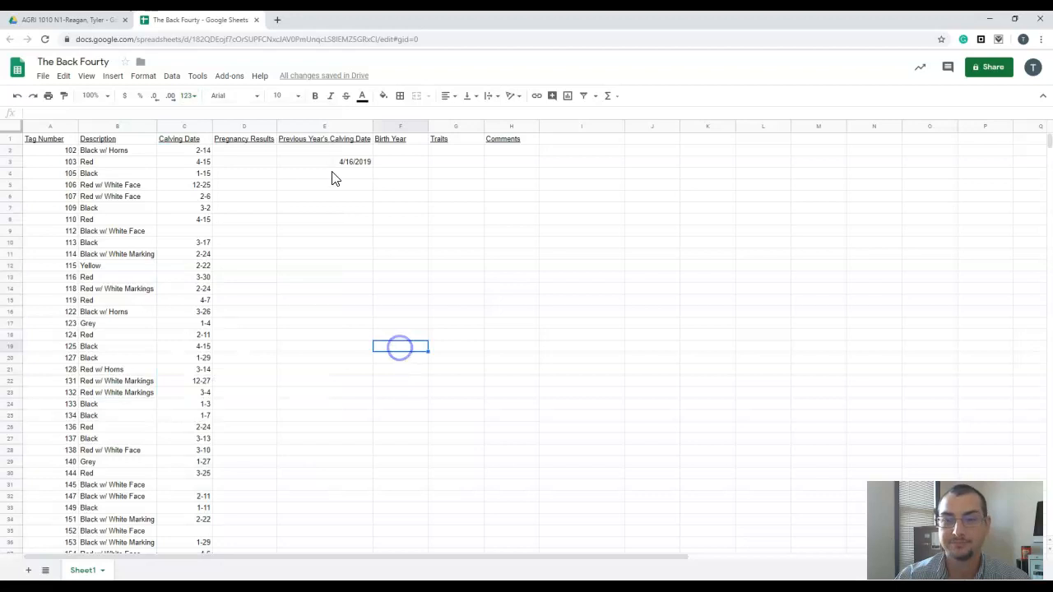
Step: Clear the sample date in E3 and enter the test numbers 1, 2 and 3 in E5:E7
click(334, 164)
key(Delete)
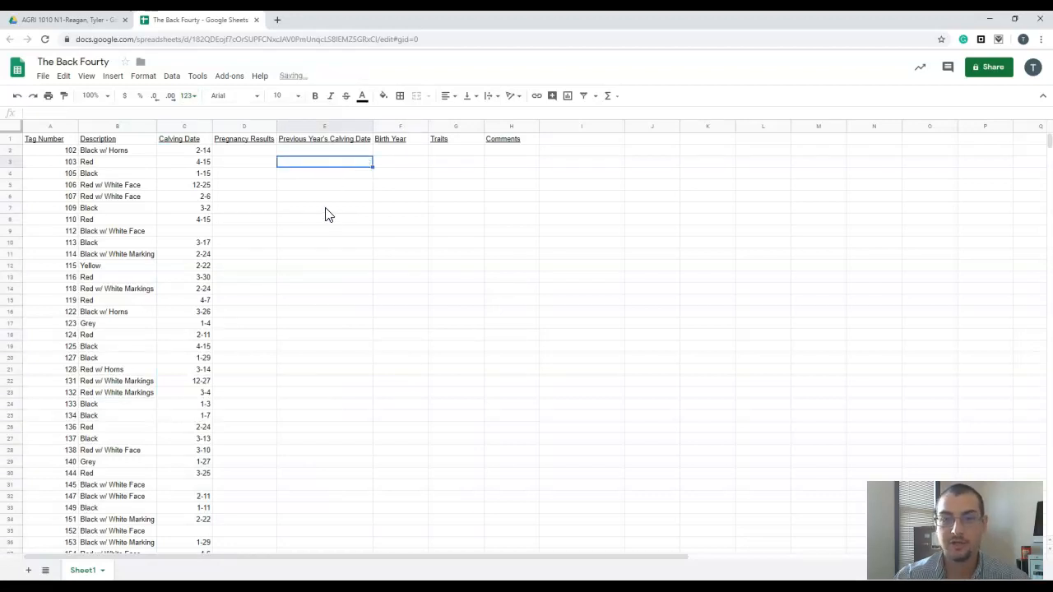
click(323, 186)
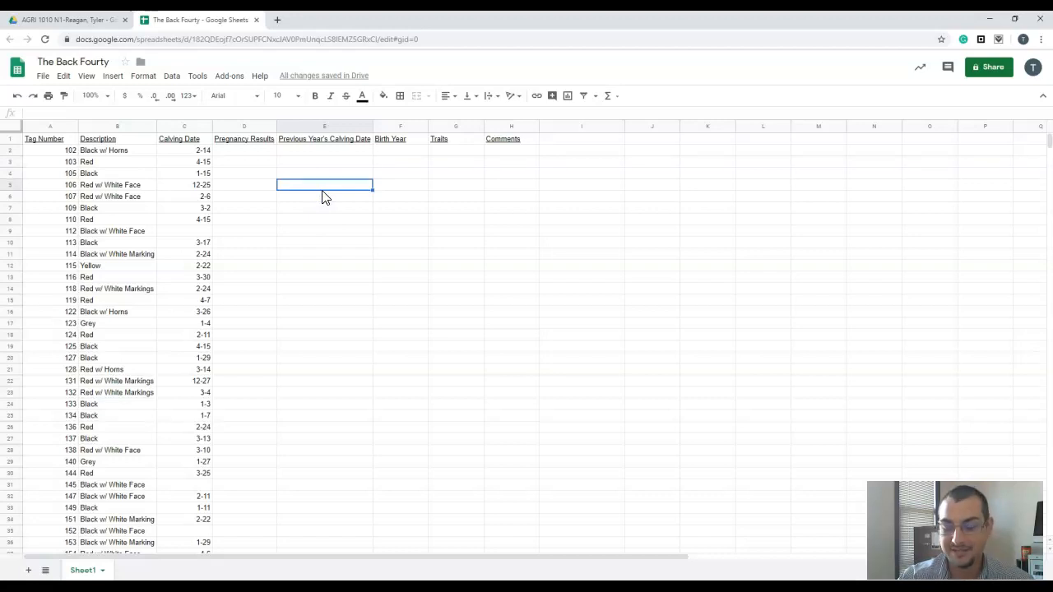
text(1)
key(Return)
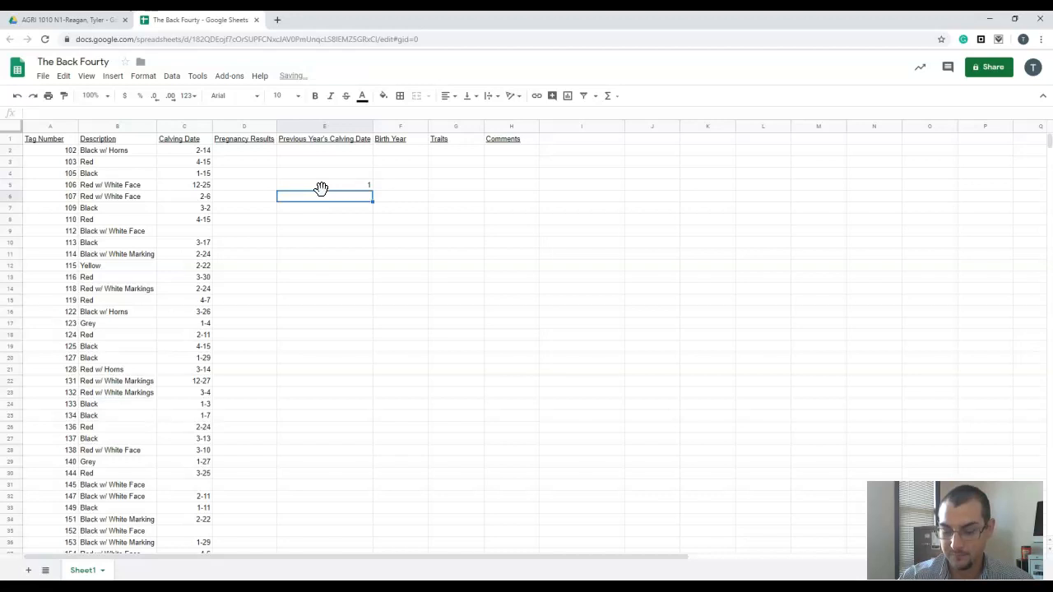
text(2)
key(Return)
text(3)
key(Return)
Step: Enter the test numbers 1000, 2000, 3000, 4000 and 5000 in E10:E14
click(311, 274)
text(40)
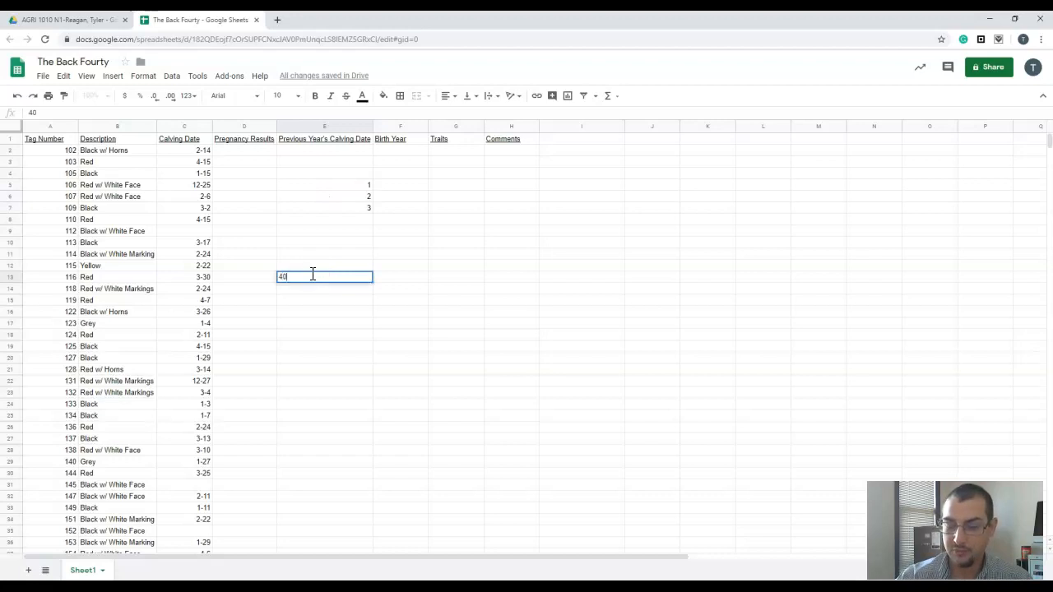
key(Up)
click(311, 277)
text(1)
key(BackSpace)
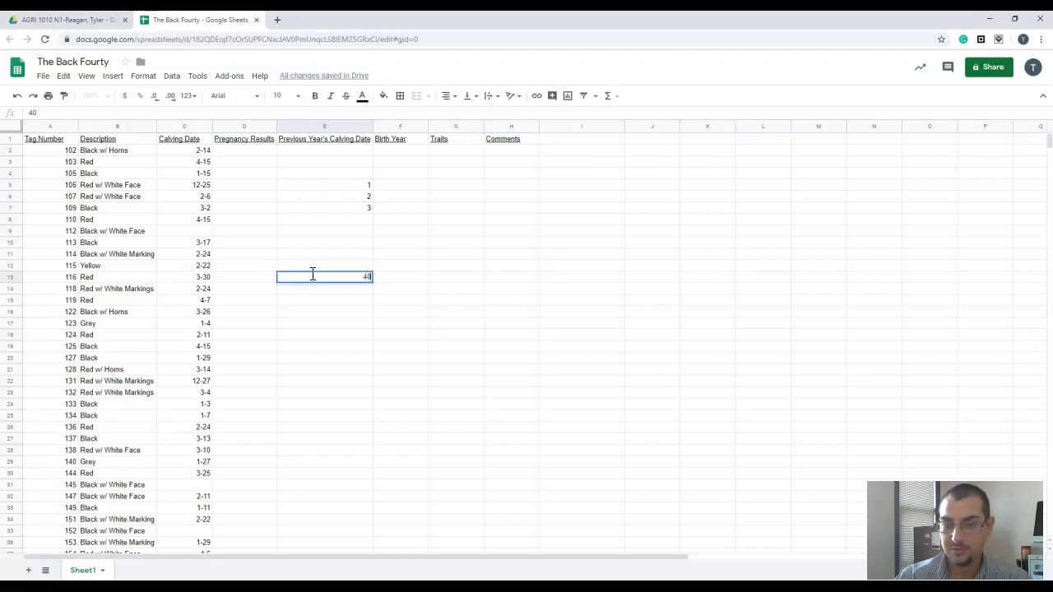
key(Return)
text(5000)
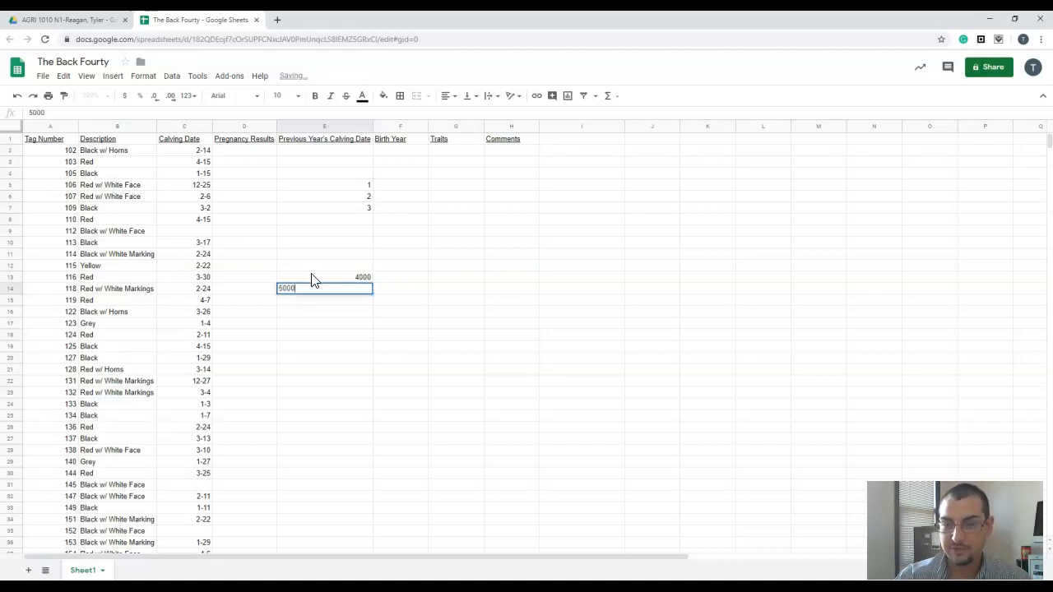
key(Return)
Step: Format the test numbers in E5:E14 as Date
drag(356, 280, 368, 240)
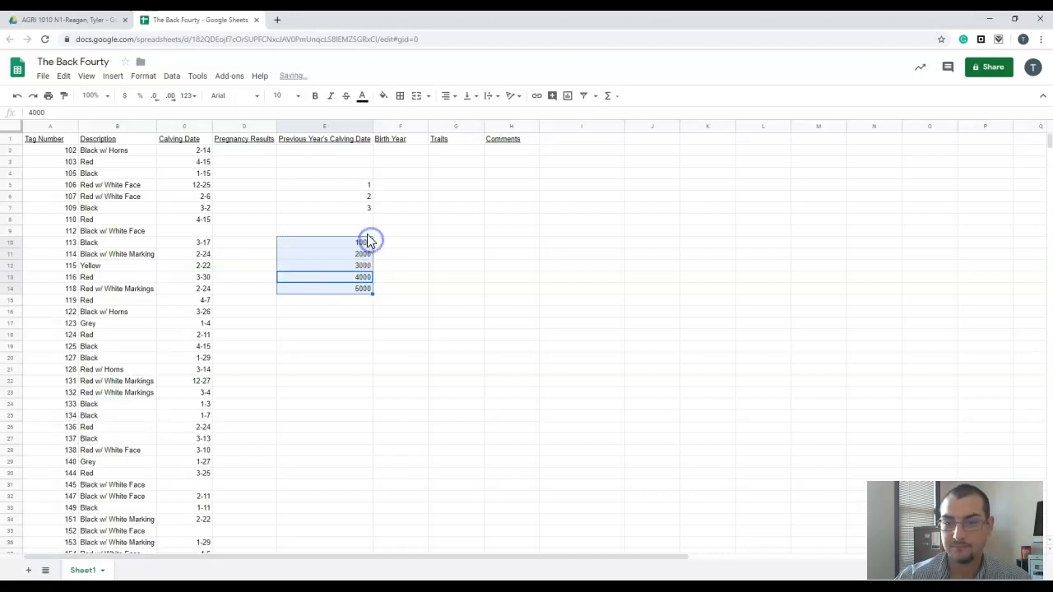
drag(356, 186, 360, 289)
click(350, 176)
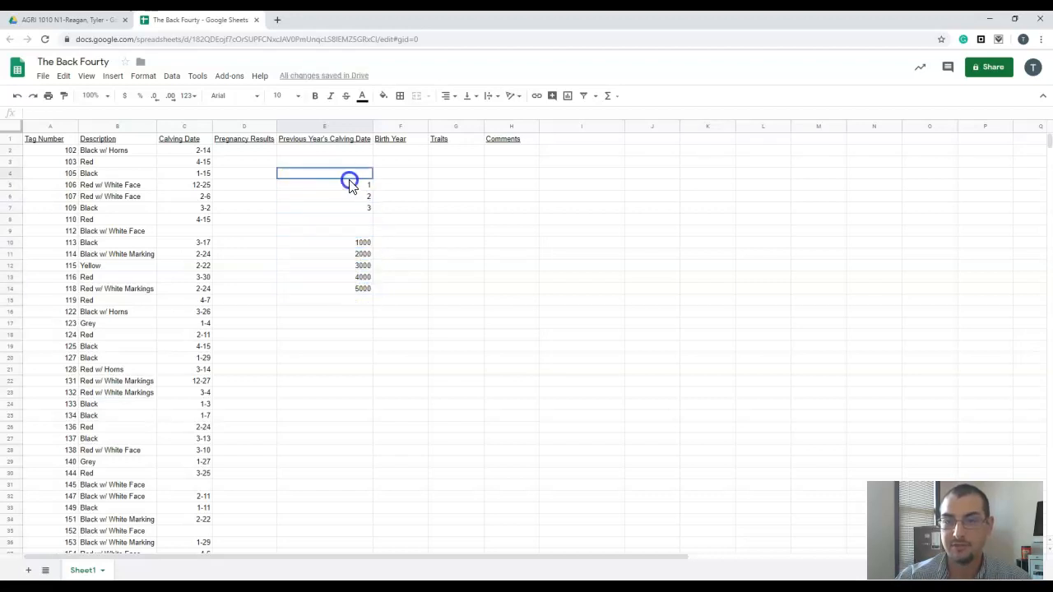
drag(349, 181, 348, 235)
drag(345, 186, 345, 290)
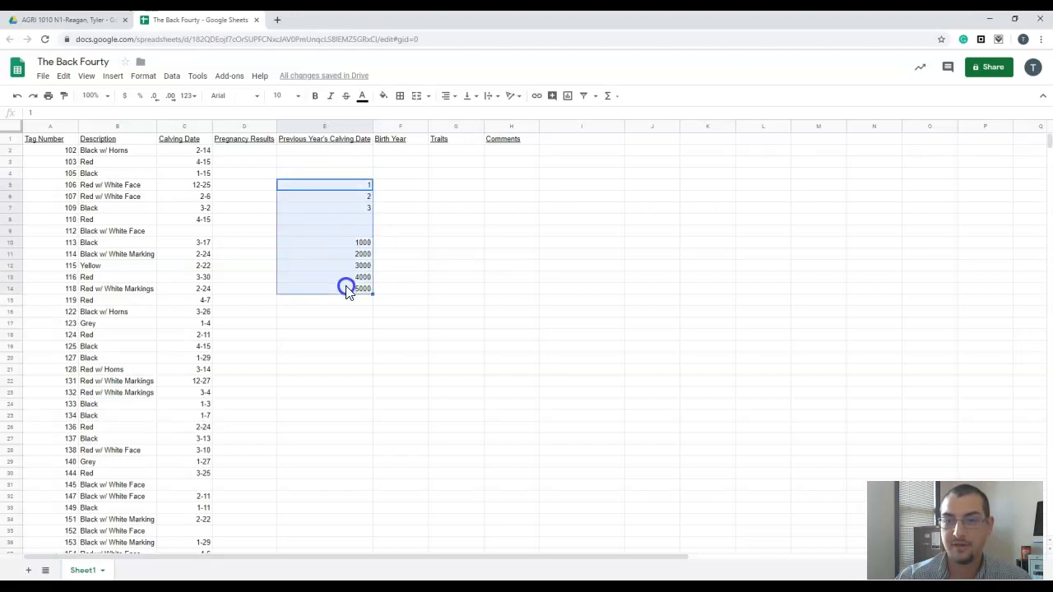
click(190, 97)
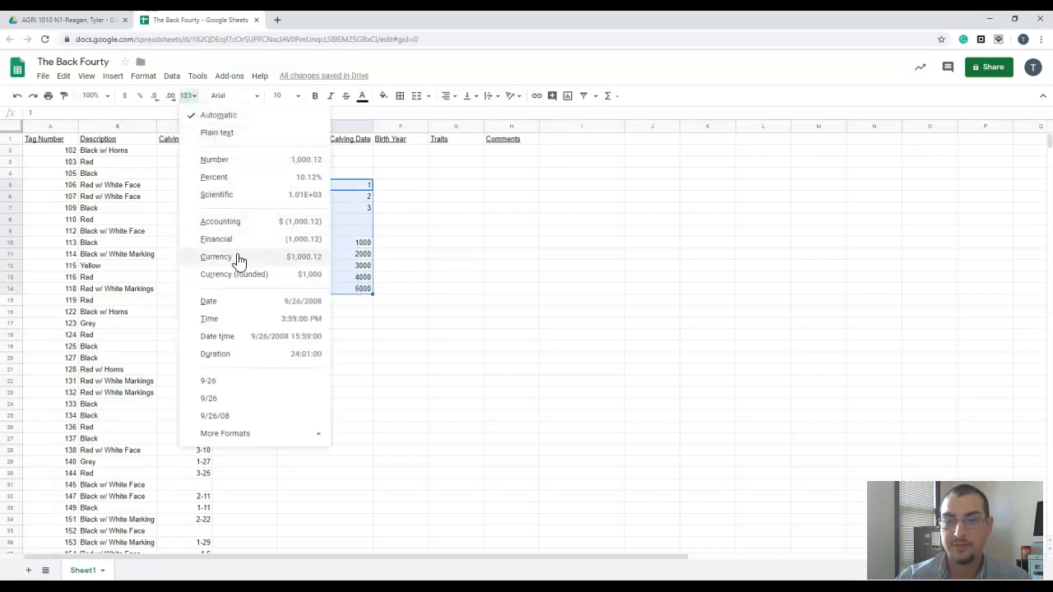
click(240, 302)
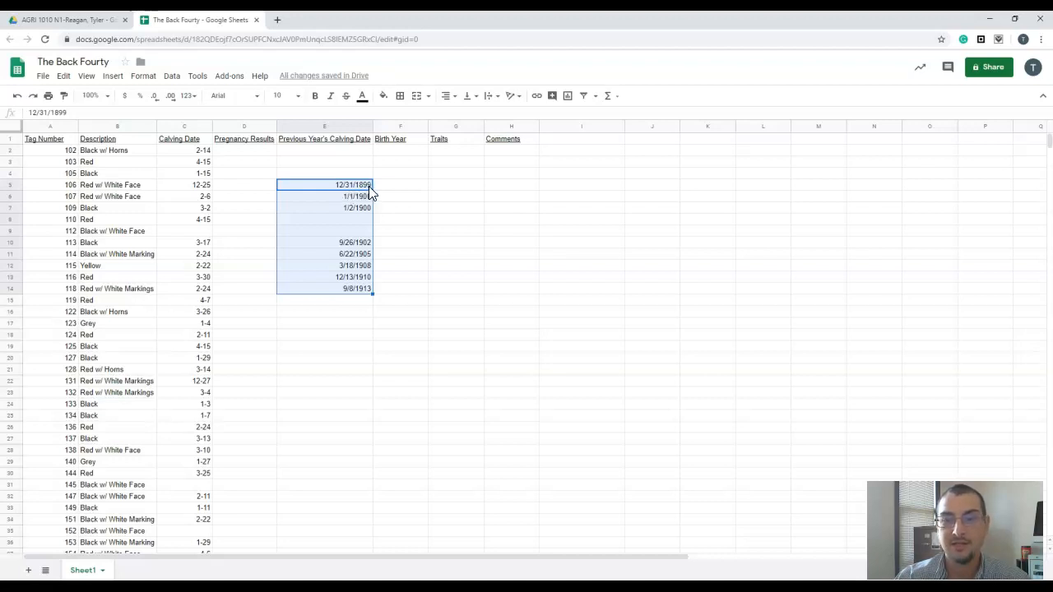
Step: Enter the plain numbers 1, 2 and 3 in D5:D7 beside the dates they convert to
click(341, 199)
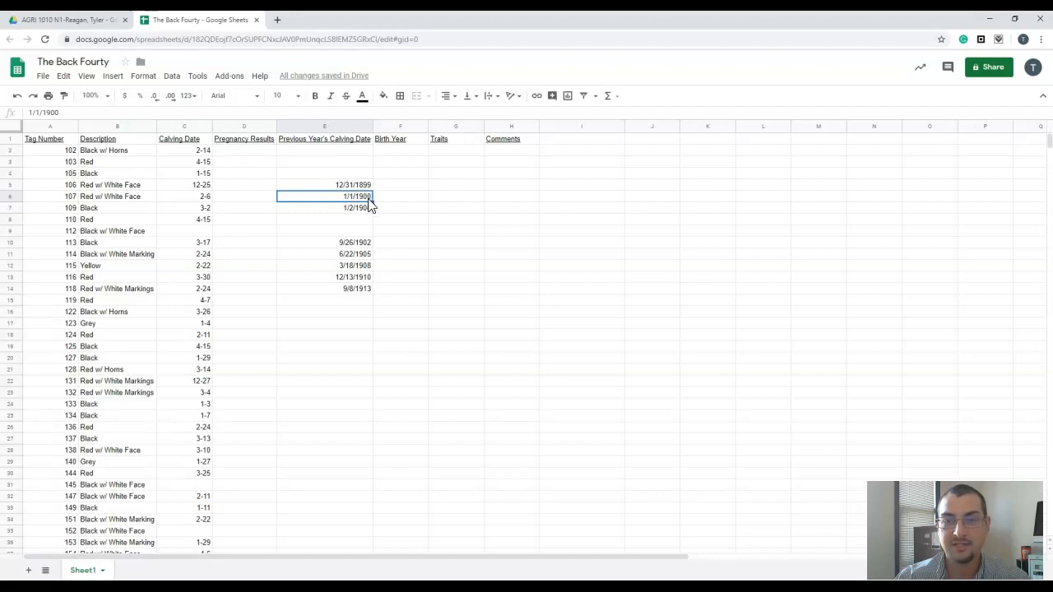
click(344, 214)
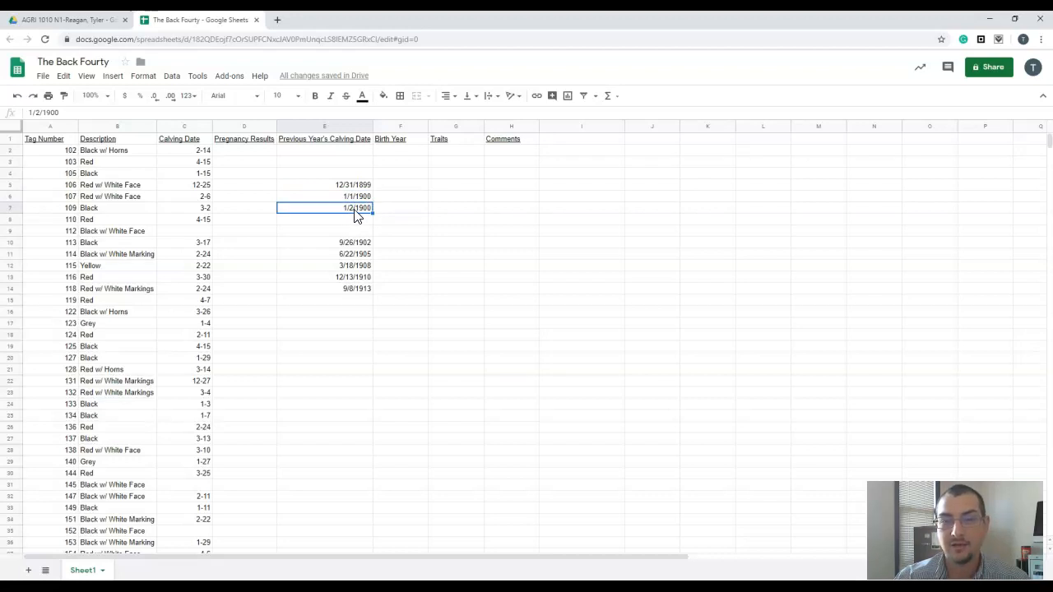
click(275, 187)
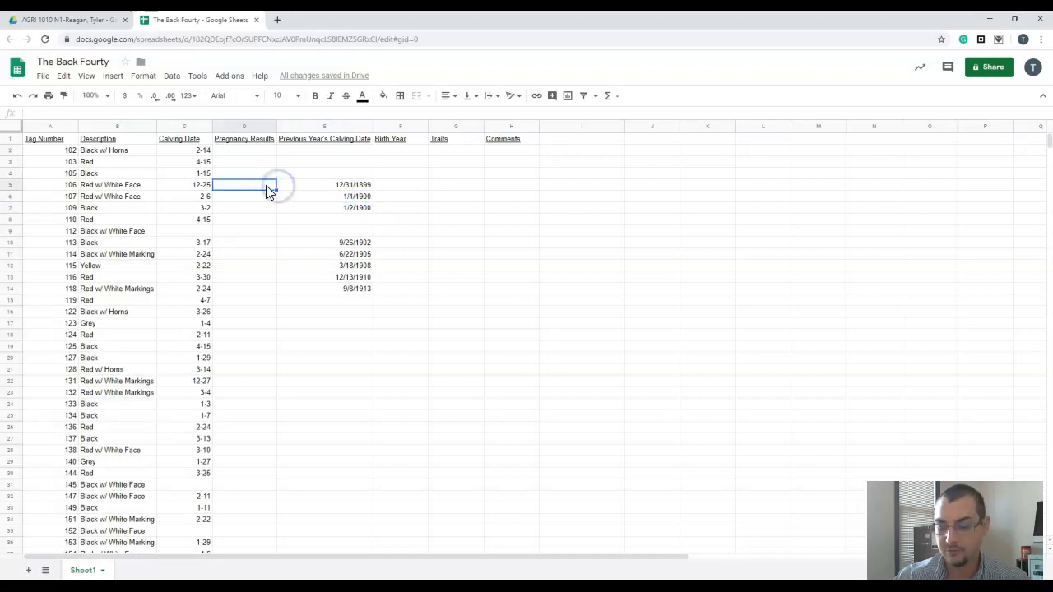
text(1)
key(Return)
text(2)
key(Return)
text(3)
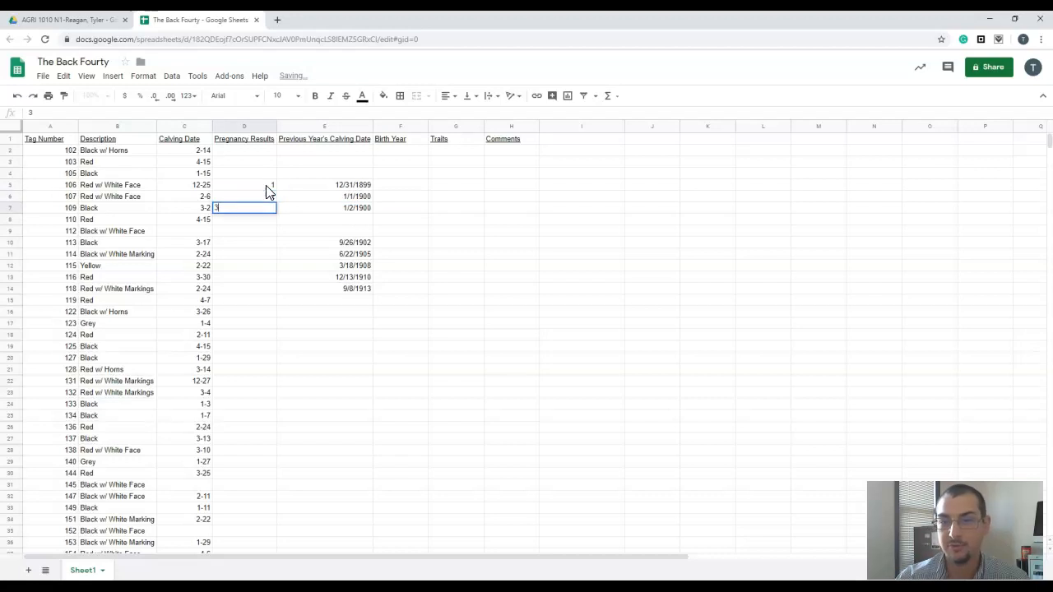
key(Return)
Step: Enter the plain number 1000 in D10 beside its converted date
click(320, 209)
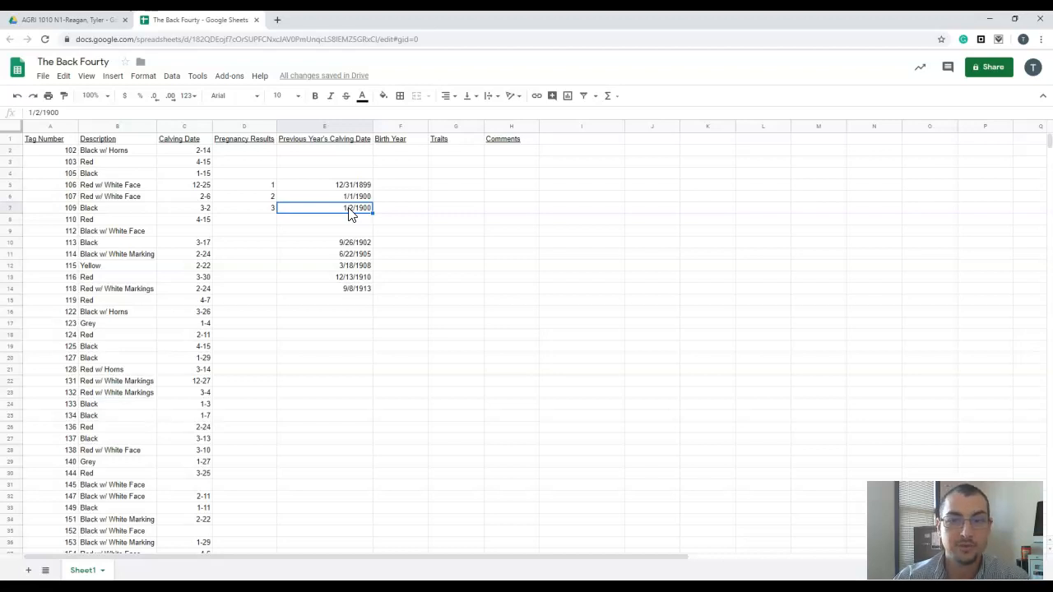
click(350, 244)
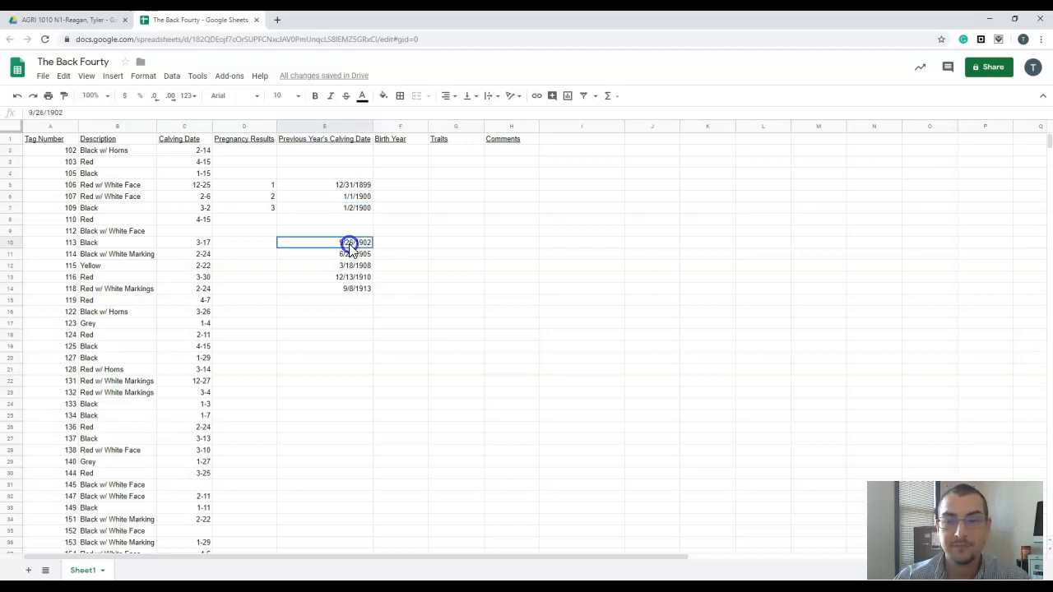
click(260, 245)
text(100)
key(Return)
click(258, 245)
text(10)
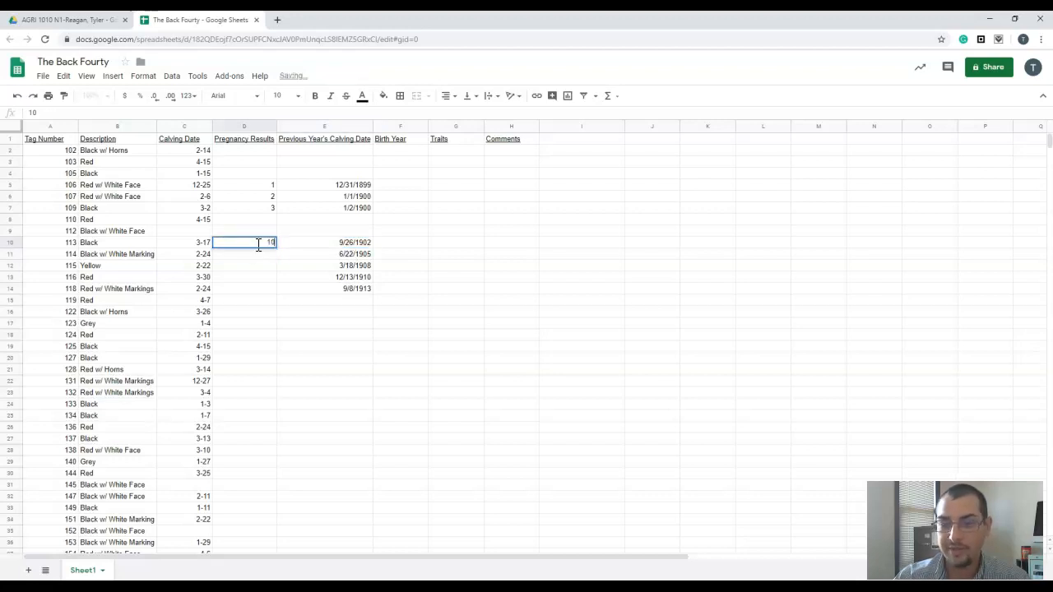
text(00)
key(Return)
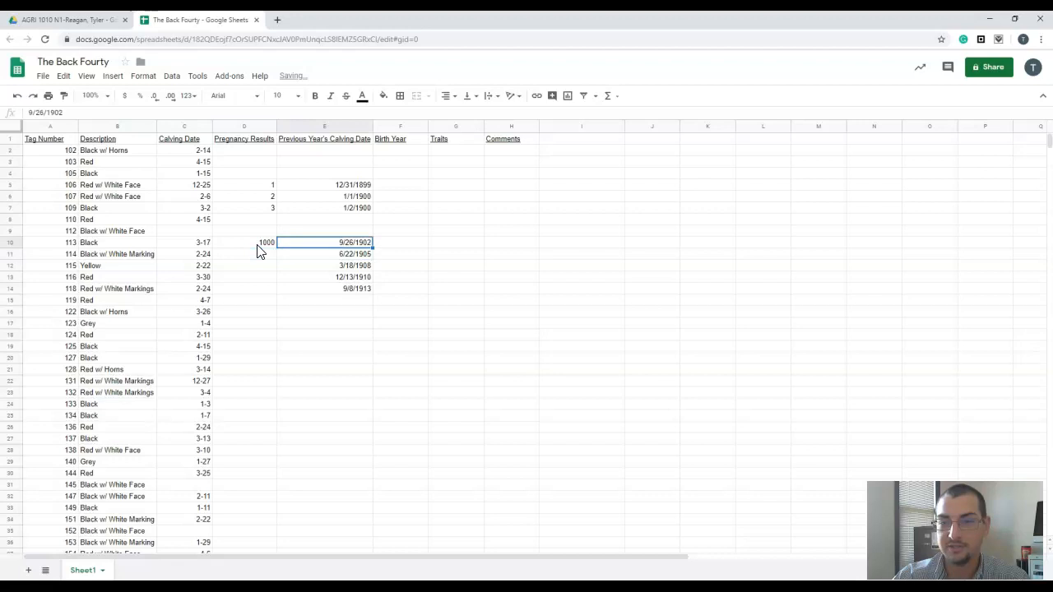
Step: Fill D11:D14 with the plain numbers 2000, 4000, 5000 and 6000
text(2000)
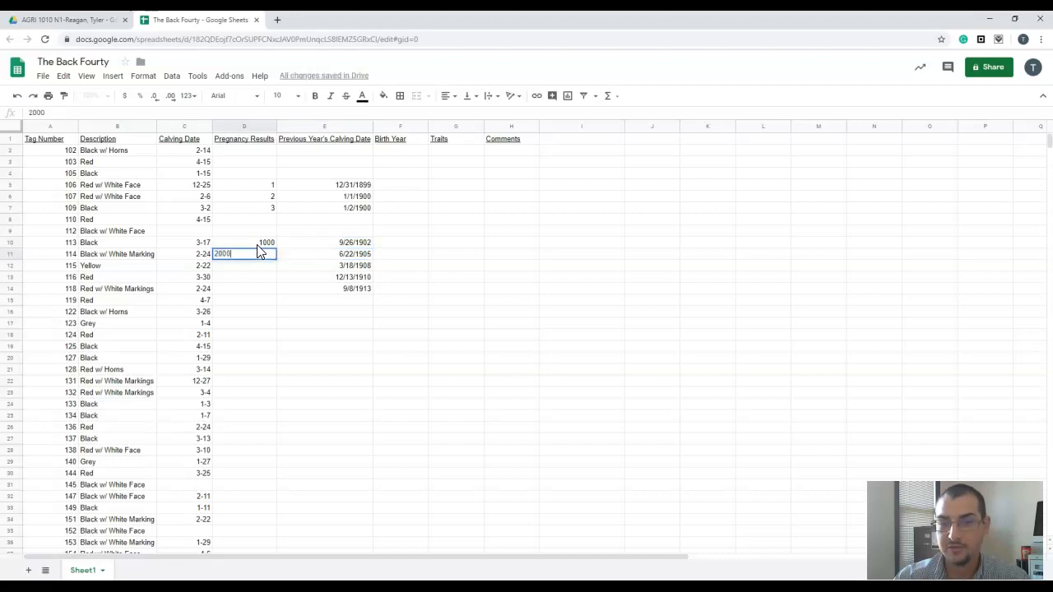
key(Return)
text(4000)
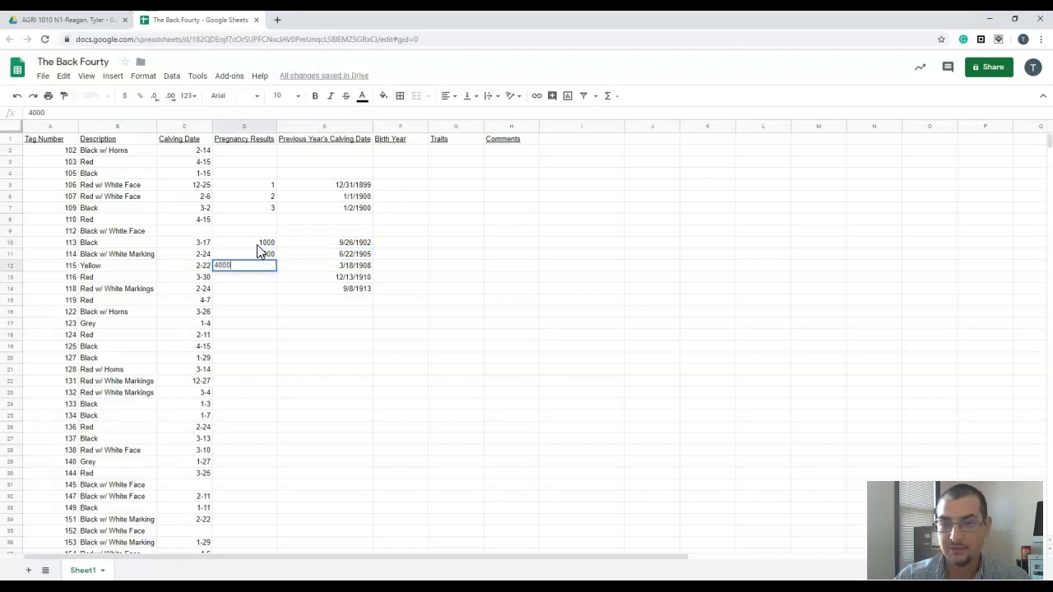
key(Return)
text(500)
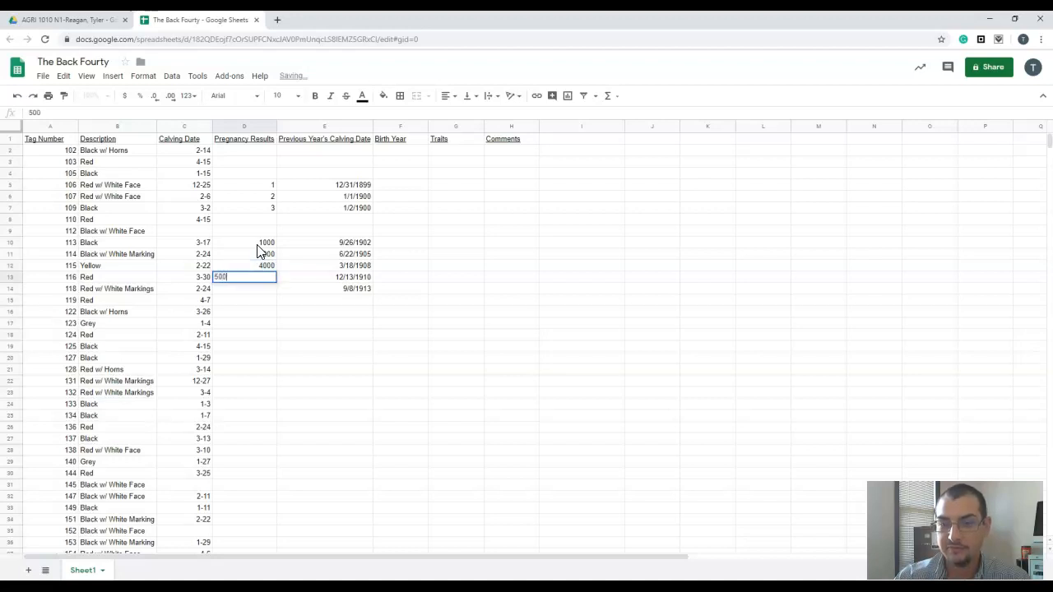
key(Return)
key(Up)
text(5)
key(Return)
text(6000)
key(Return)
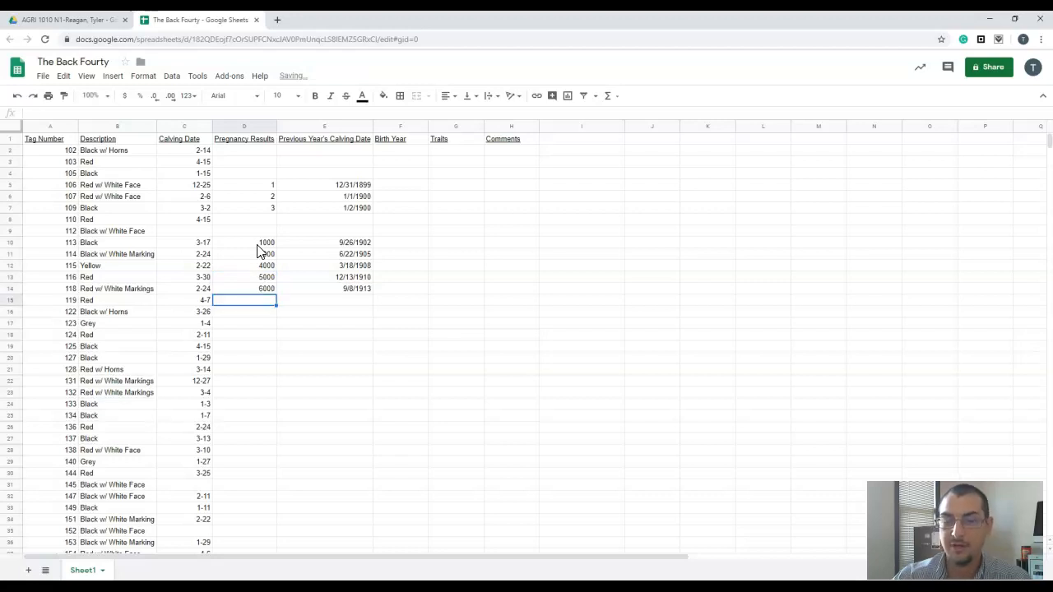
Step: Enter the date 8/19/19 in E16 and format the cell as Number
click(297, 317)
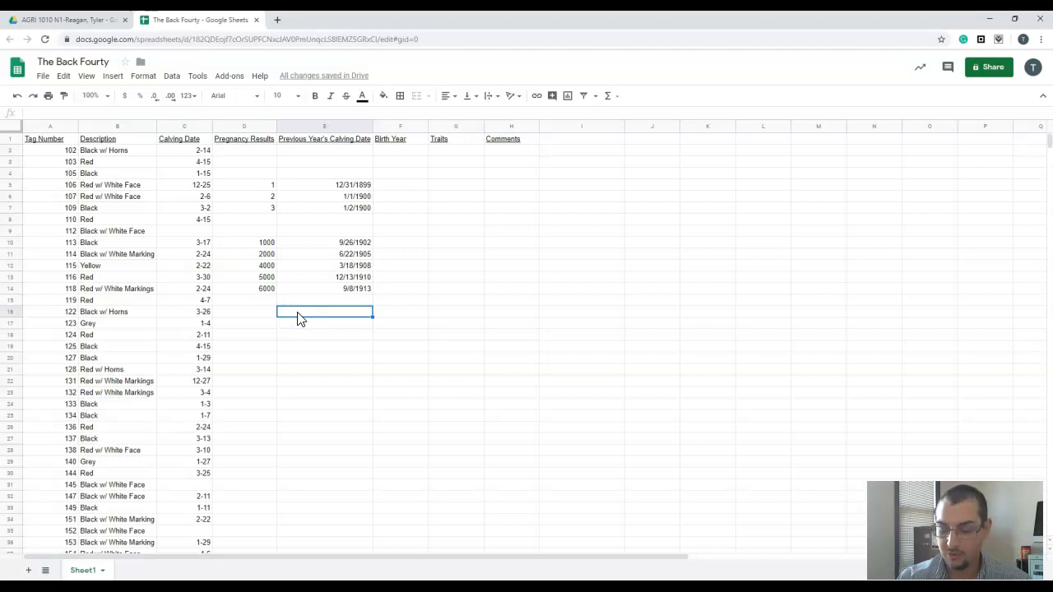
text(8/19/19)
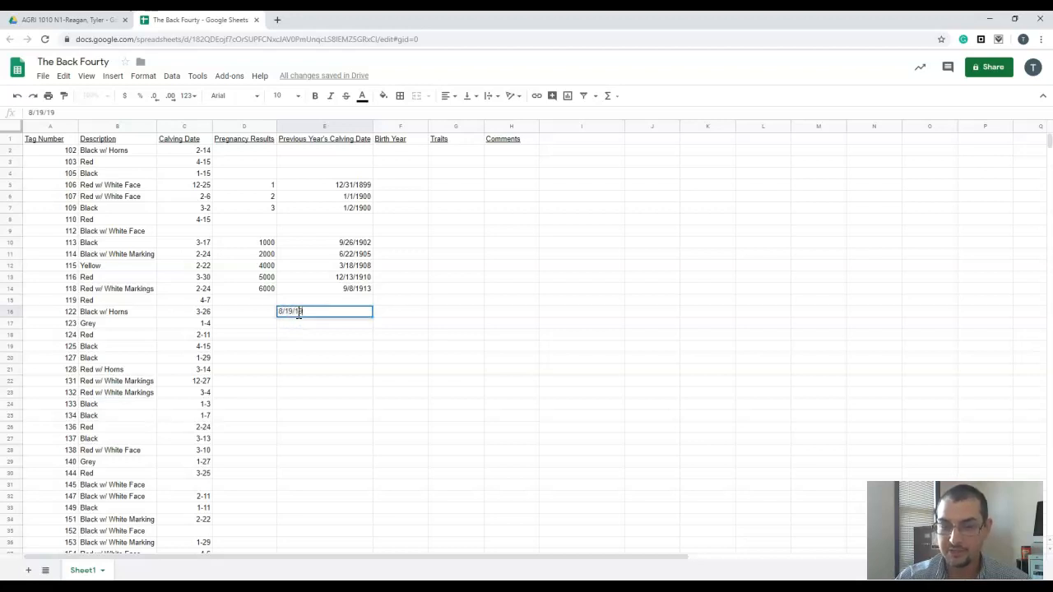
click(396, 347)
click(342, 314)
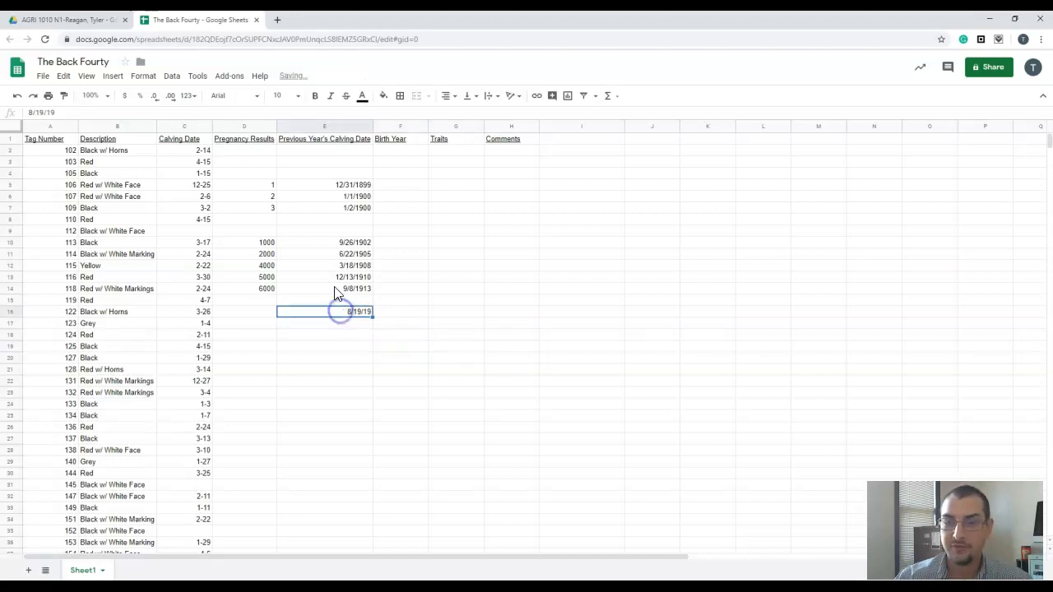
click(190, 96)
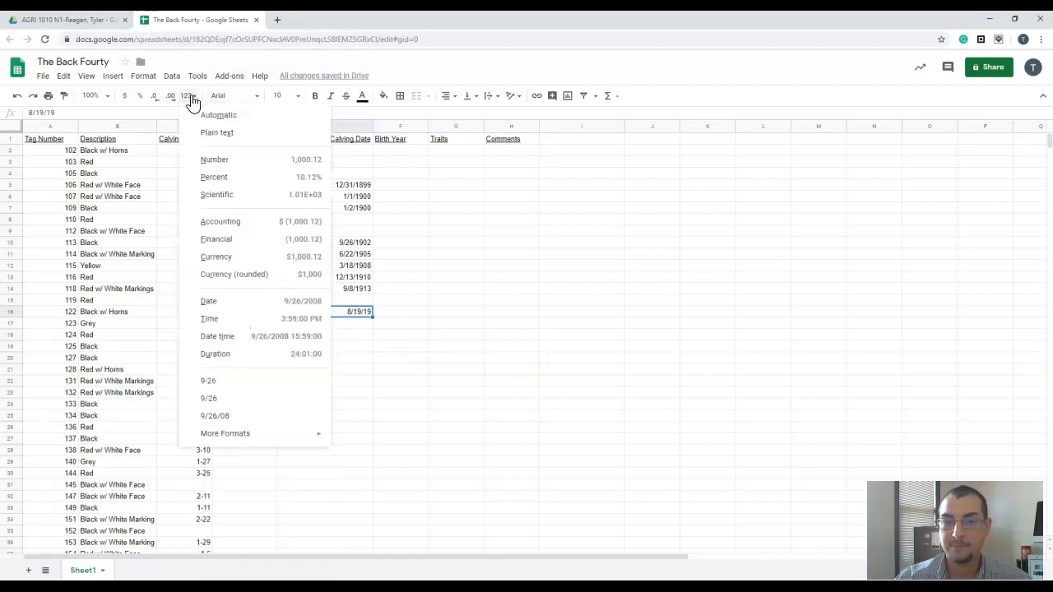
click(211, 161)
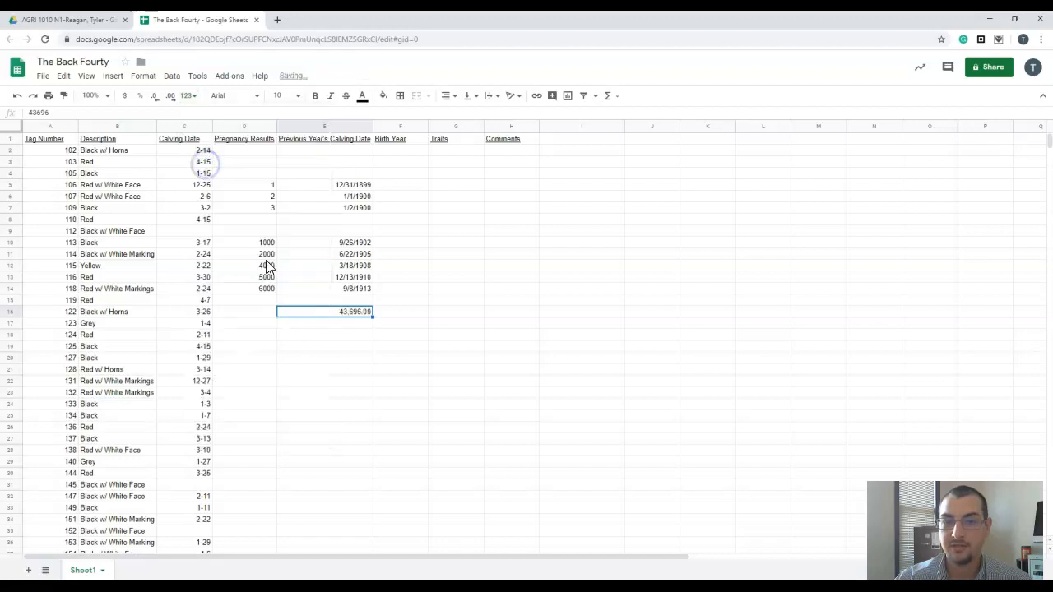
Step: Enter 43696.5 in E17 and format the cell as Date
click(364, 324)
text(43696.5)
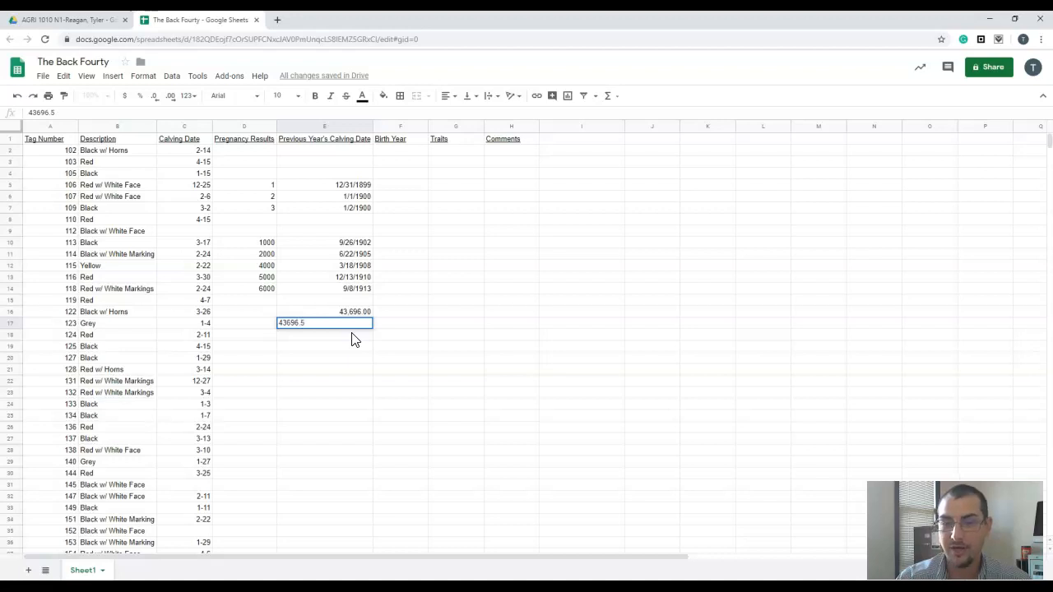
key(Return)
click(354, 326)
key(Delete)
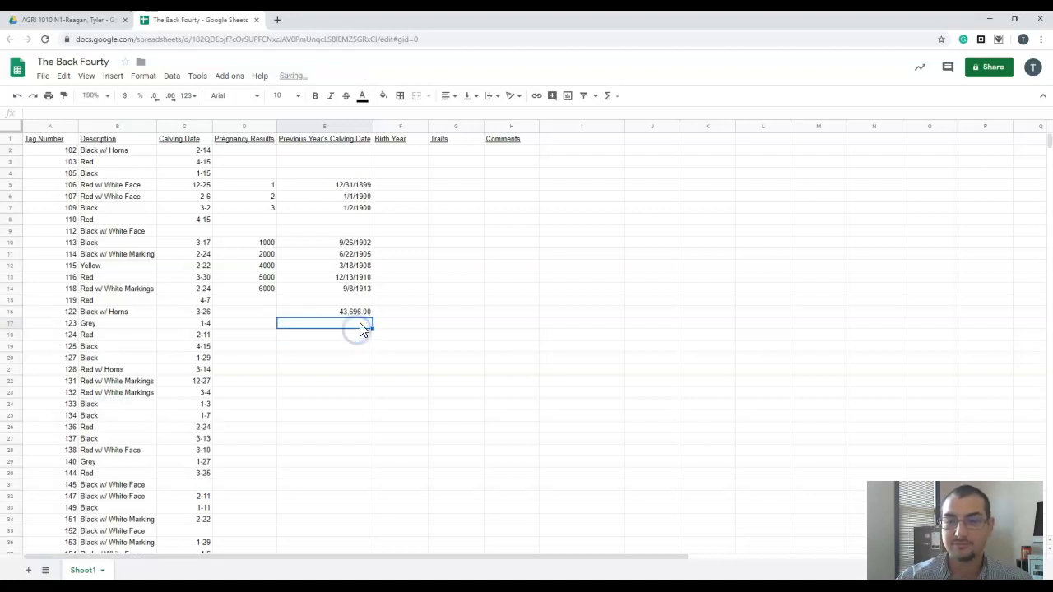
key(ctrl+z)
click(362, 325)
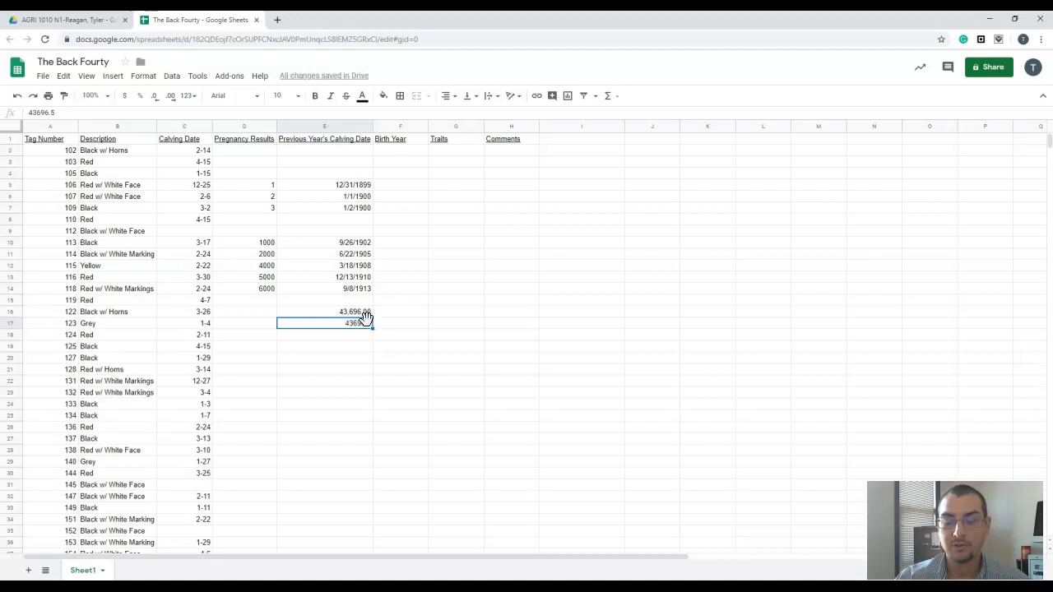
click(189, 95)
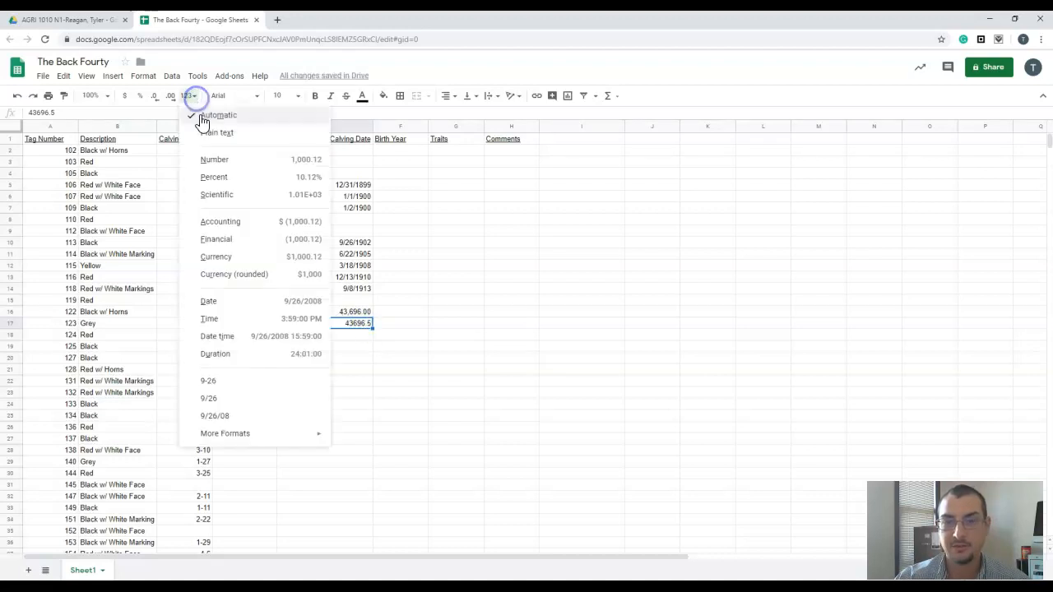
click(216, 301)
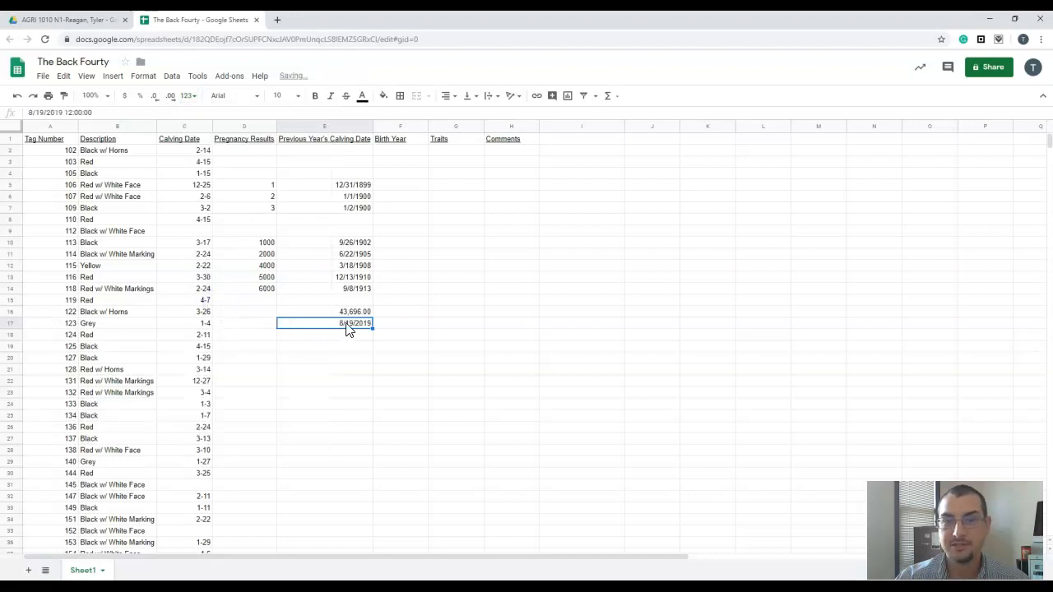
Step: Format E17 as Date time and inspect its full date and time value
click(186, 97)
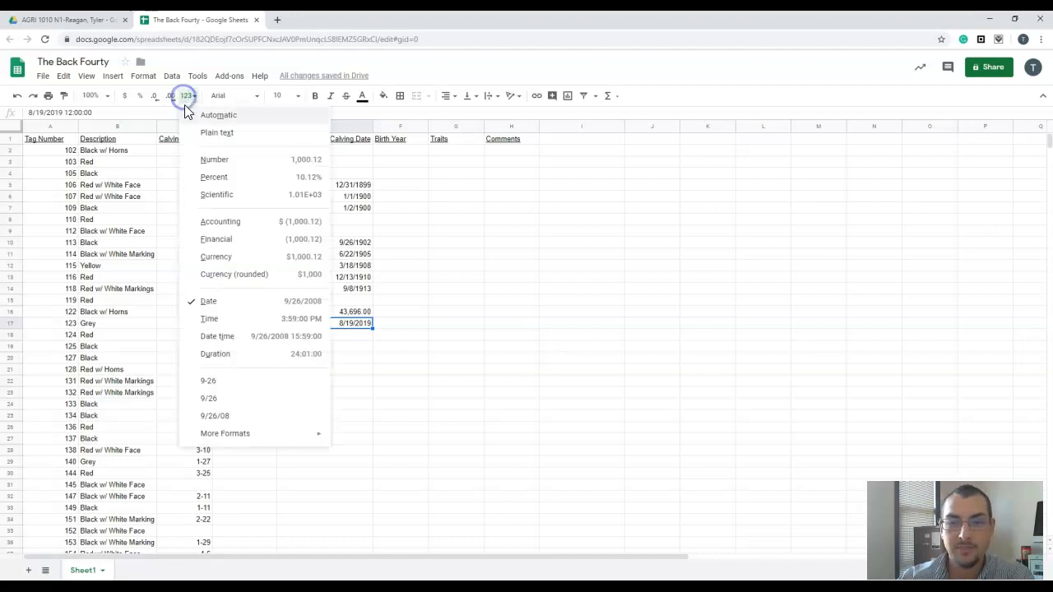
click(219, 336)
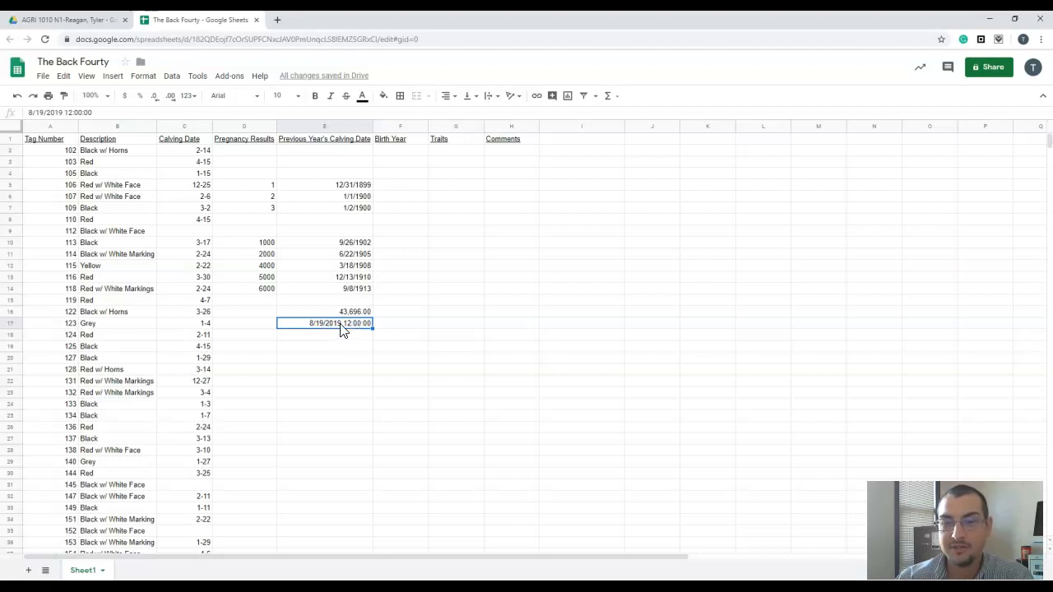
double_click(340, 324)
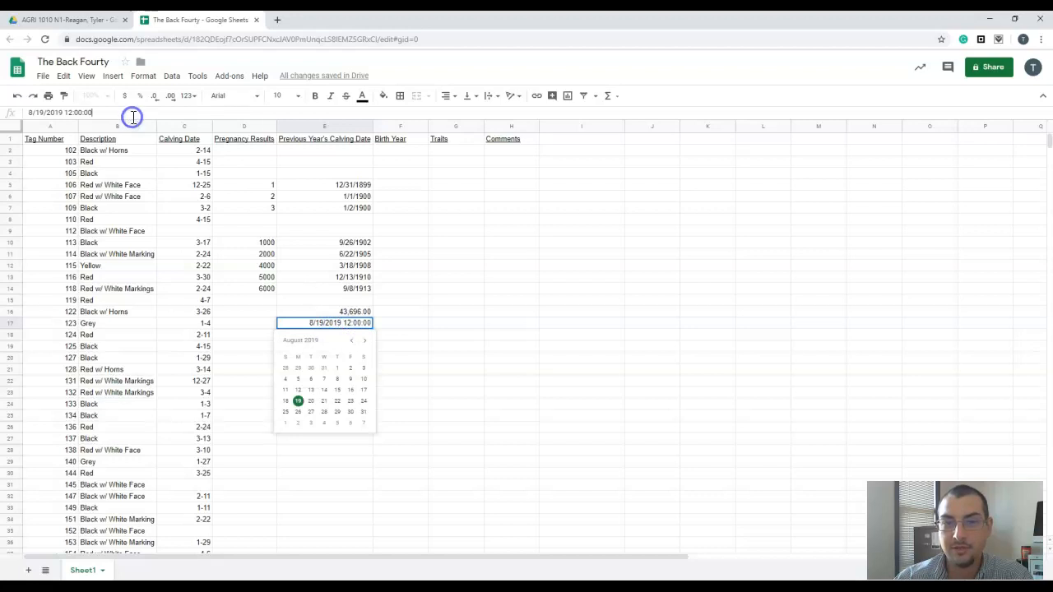
click(380, 332)
click(345, 313)
click(321, 323)
Step: Format E17 as Number and change its value to 43696.25
click(188, 96)
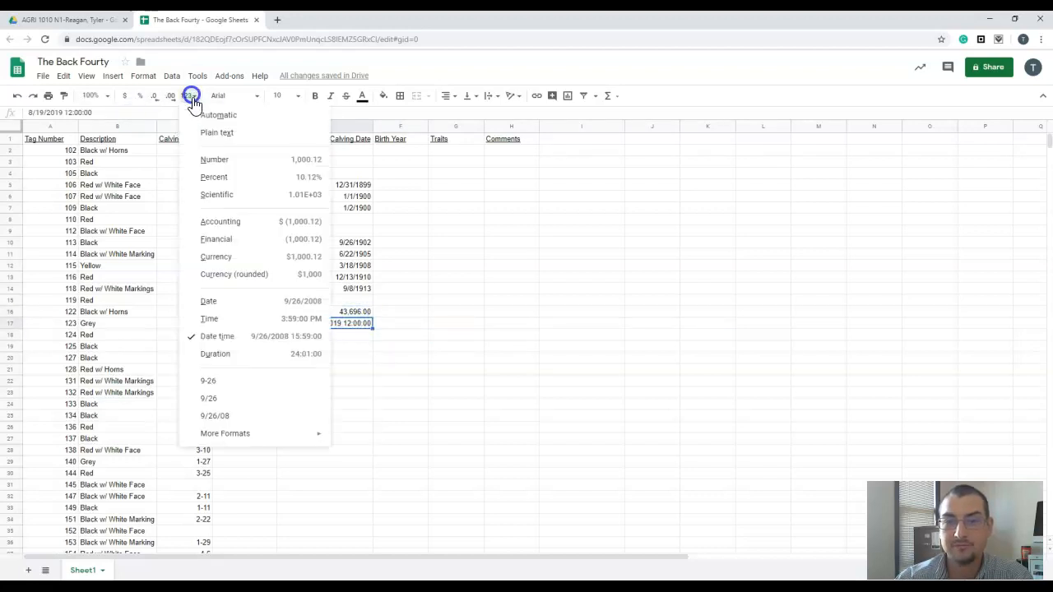
click(207, 162)
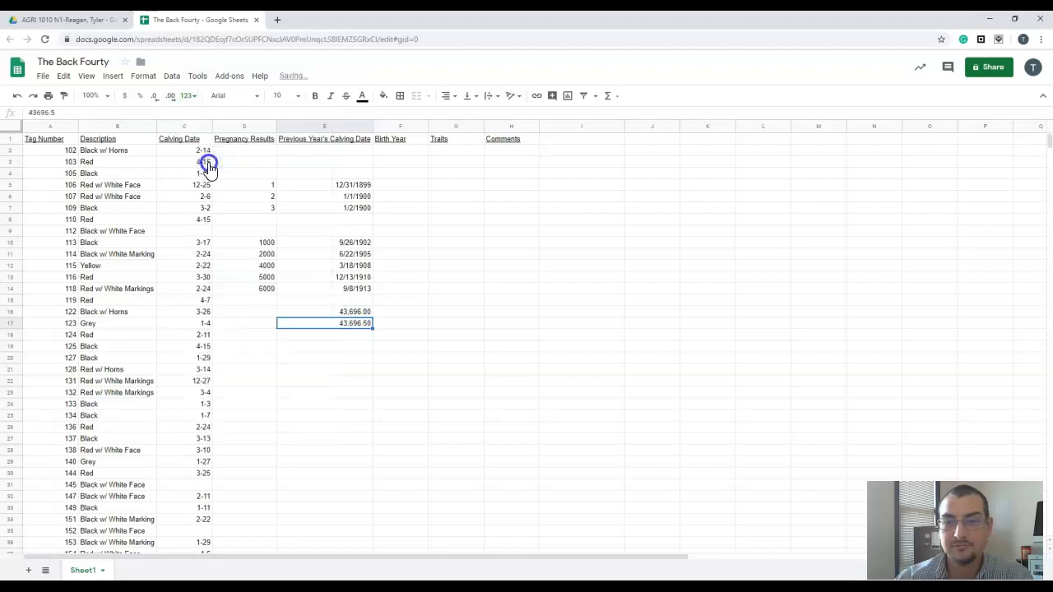
double_click(367, 324)
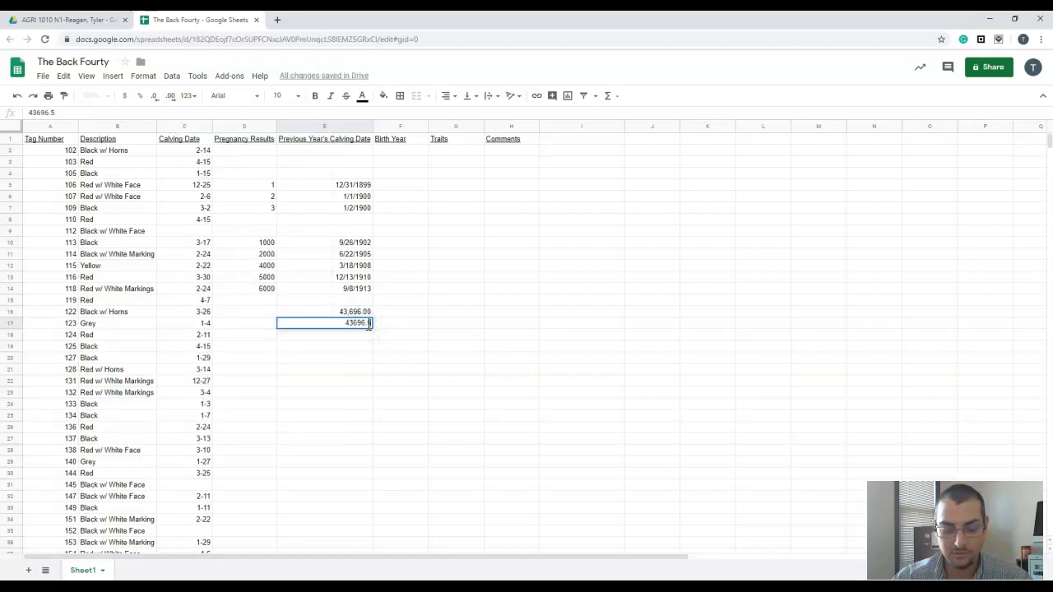
text(2)
key(Return)
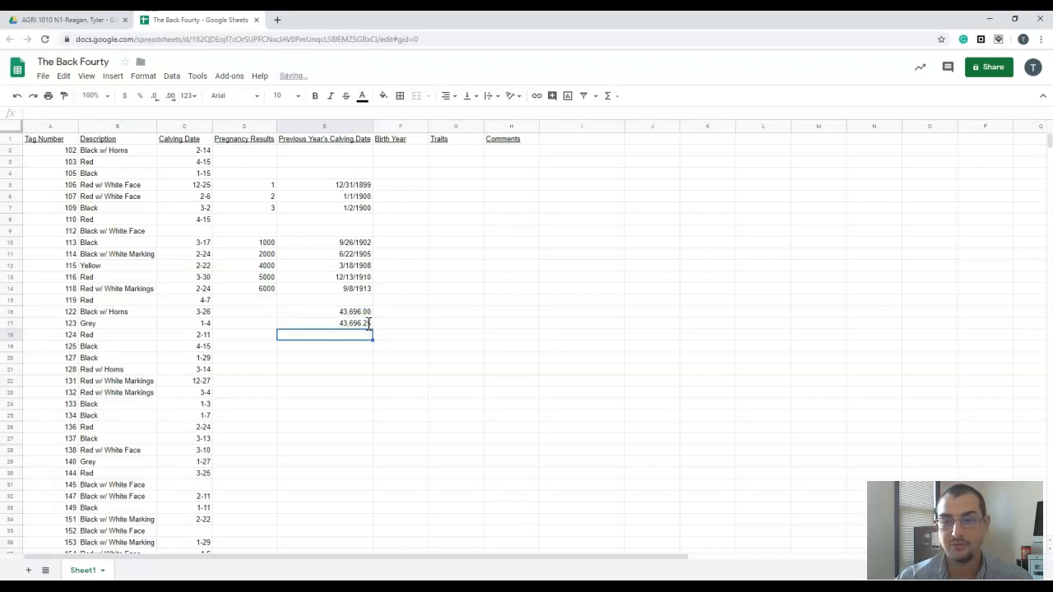
Step: Format the 43696.25 value in E17 as Date time
click(366, 324)
click(187, 96)
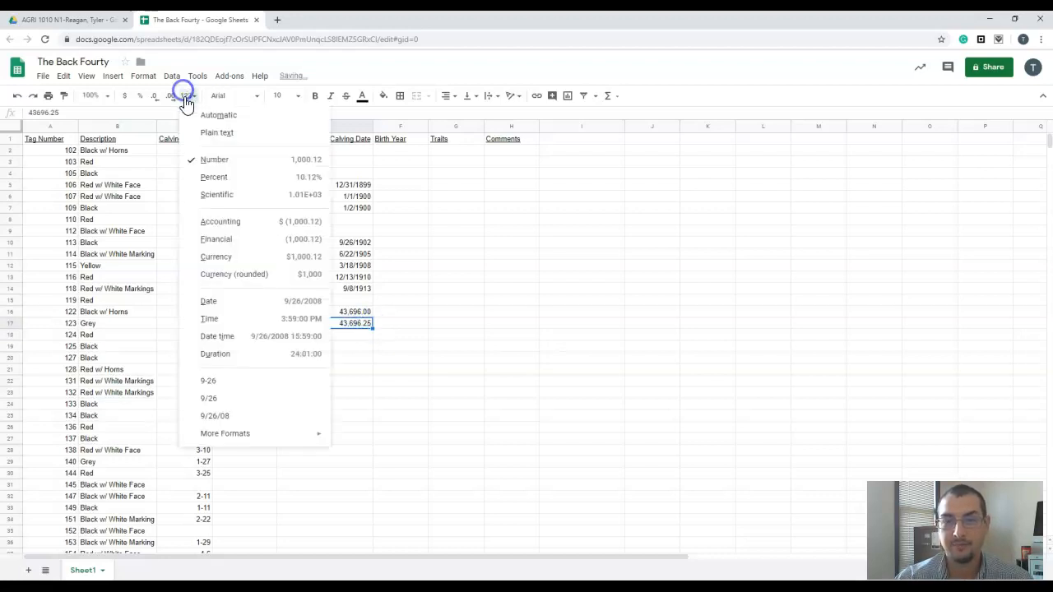
click(231, 336)
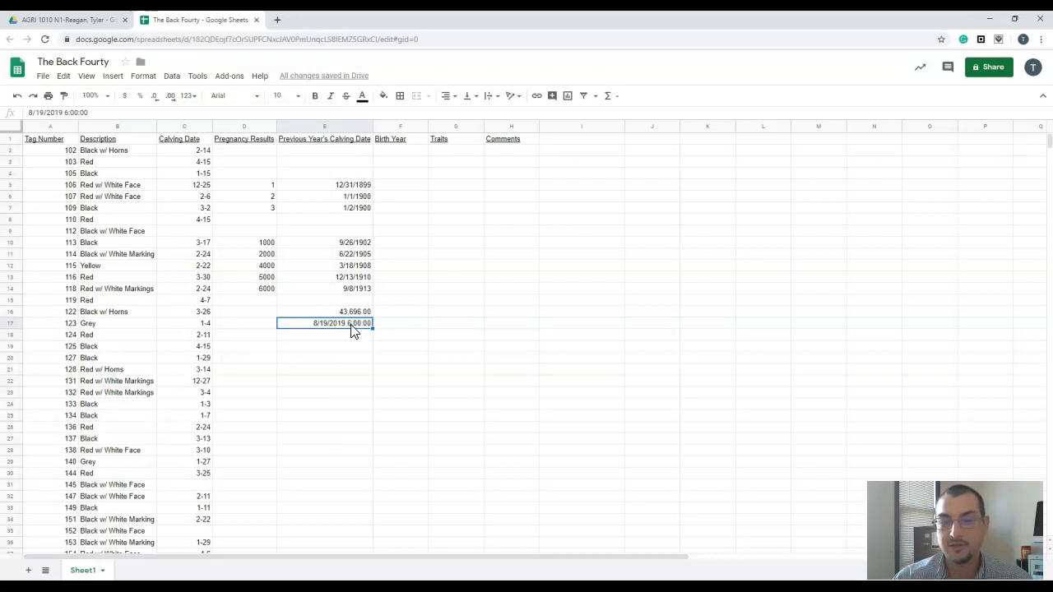
Step: Clear all the test numbers and dates from the Pregnancy Results and Previous Year's Calving Date columns
click(198, 151)
click(198, 197)
click(197, 230)
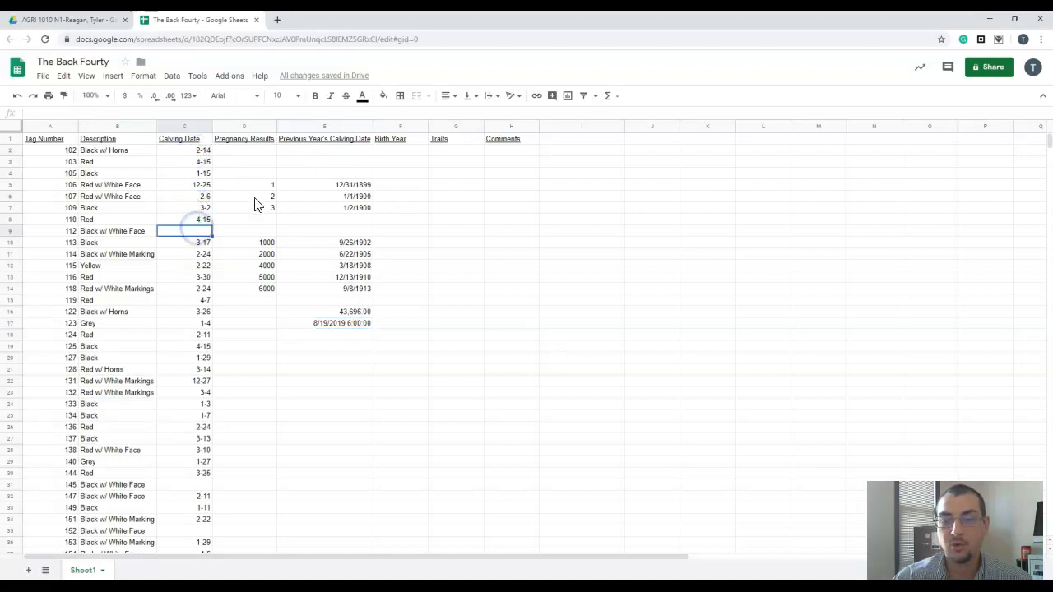
drag(258, 191, 339, 323)
key(Delete)
Step: Review the available number formats for the calving date in C4
click(204, 173)
click(190, 96)
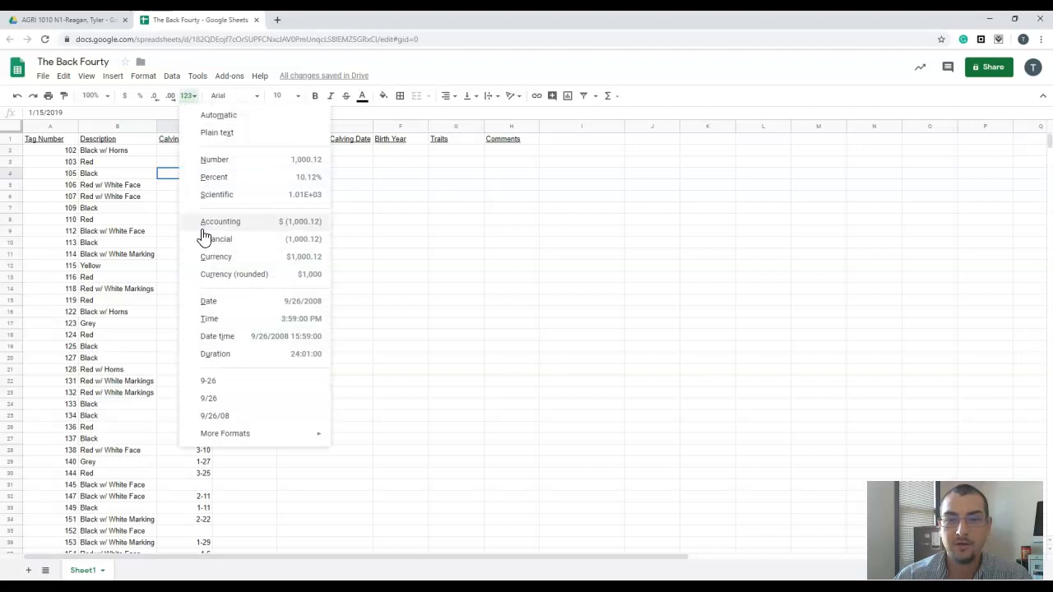
click(189, 97)
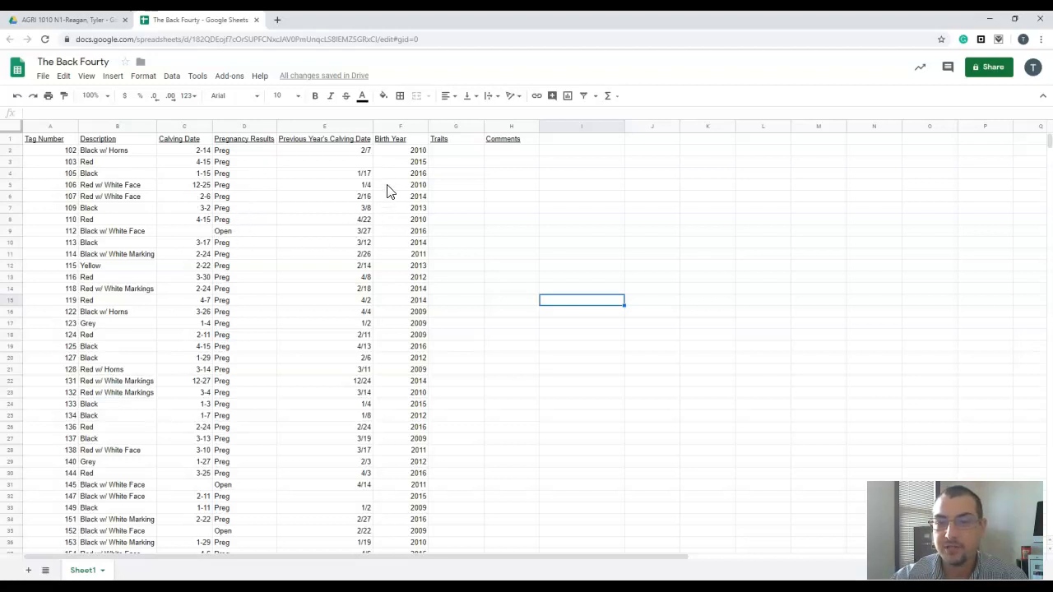
Step: Select the empty Traits and Comments cells G2:H26
drag(461, 151, 485, 430)
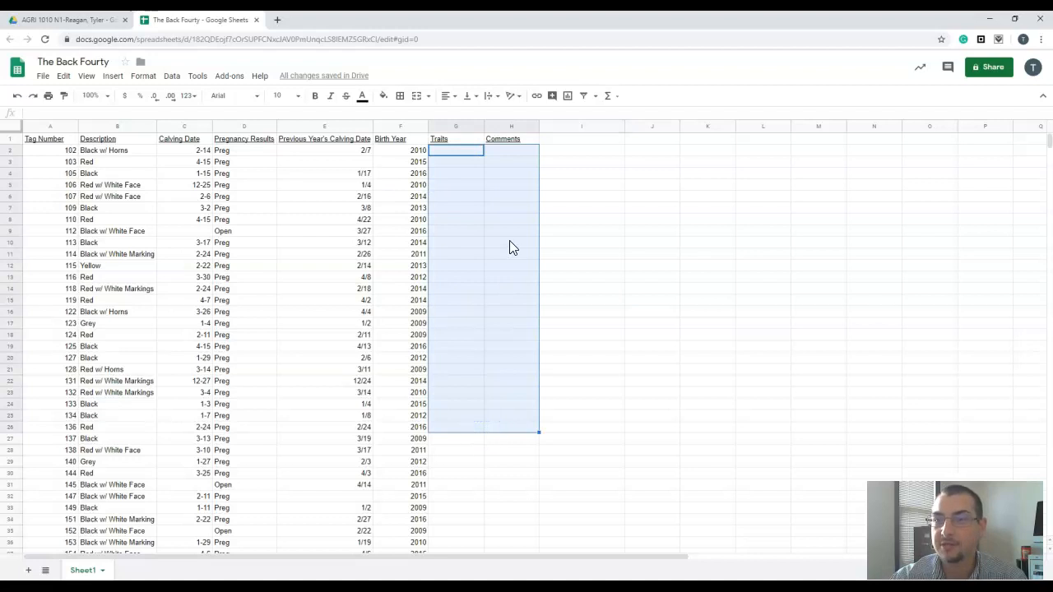
Step: Review the entries in the Description and Pregnancy Results columns, including the Open result and blank calving date for tag 112
click(496, 340)
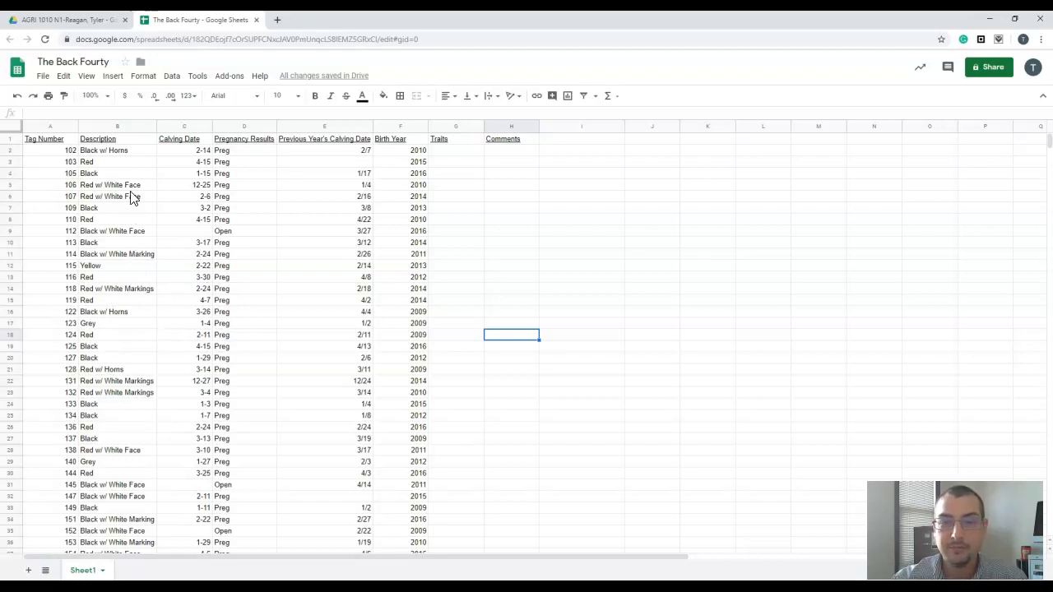
drag(124, 161, 123, 437)
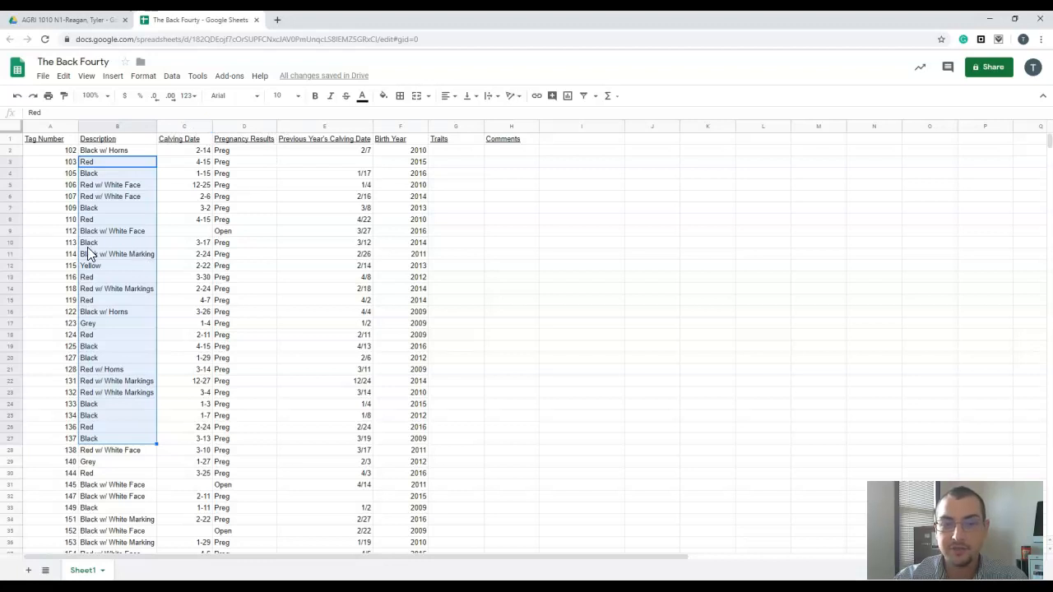
scroll(88, 253, down, 5)
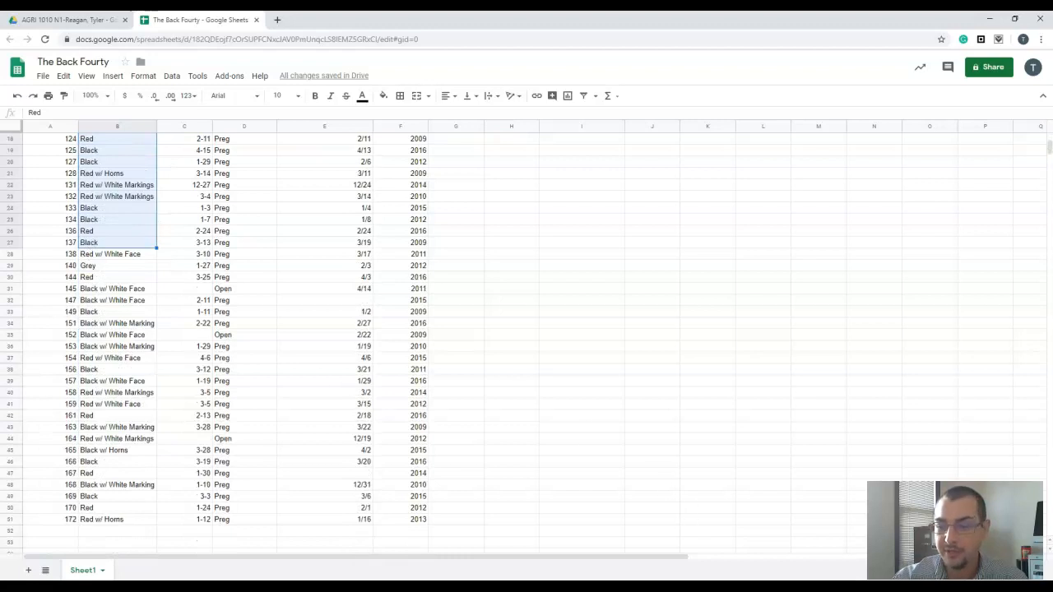
scroll(130, 351, up, 5)
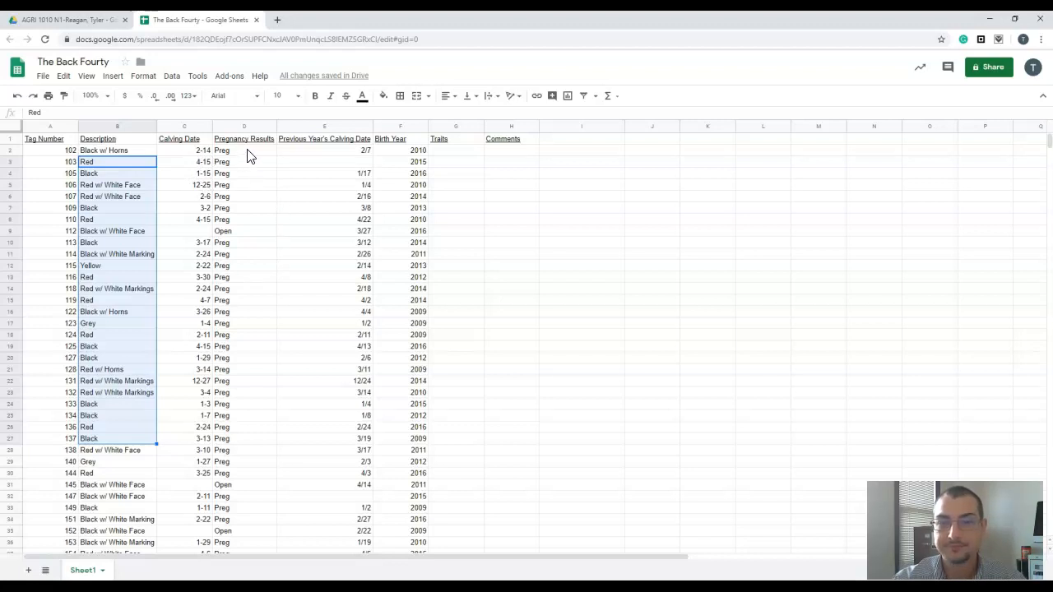
drag(248, 152, 253, 225)
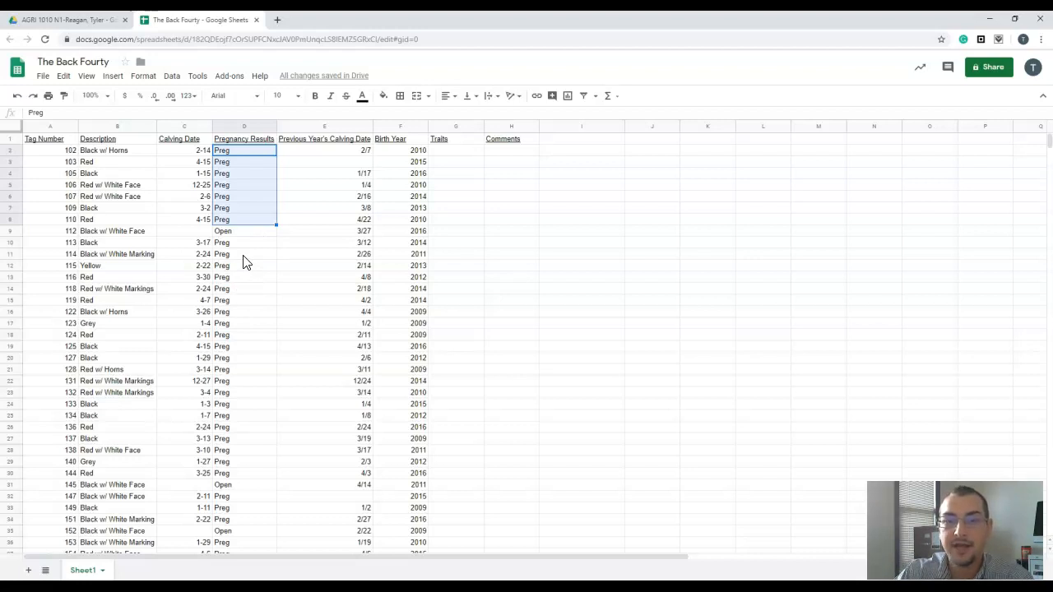
click(192, 234)
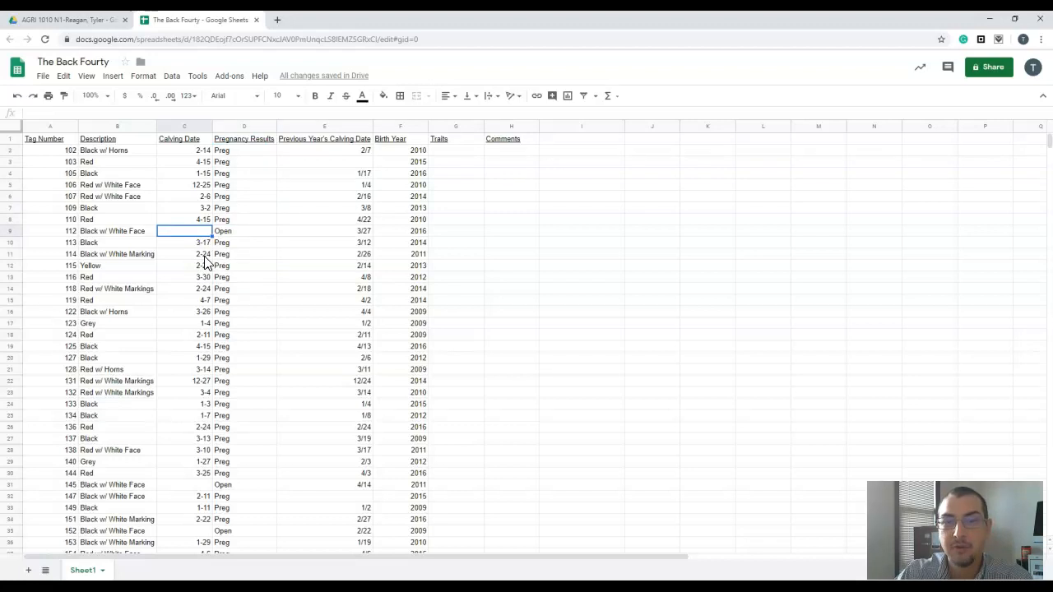
click(225, 234)
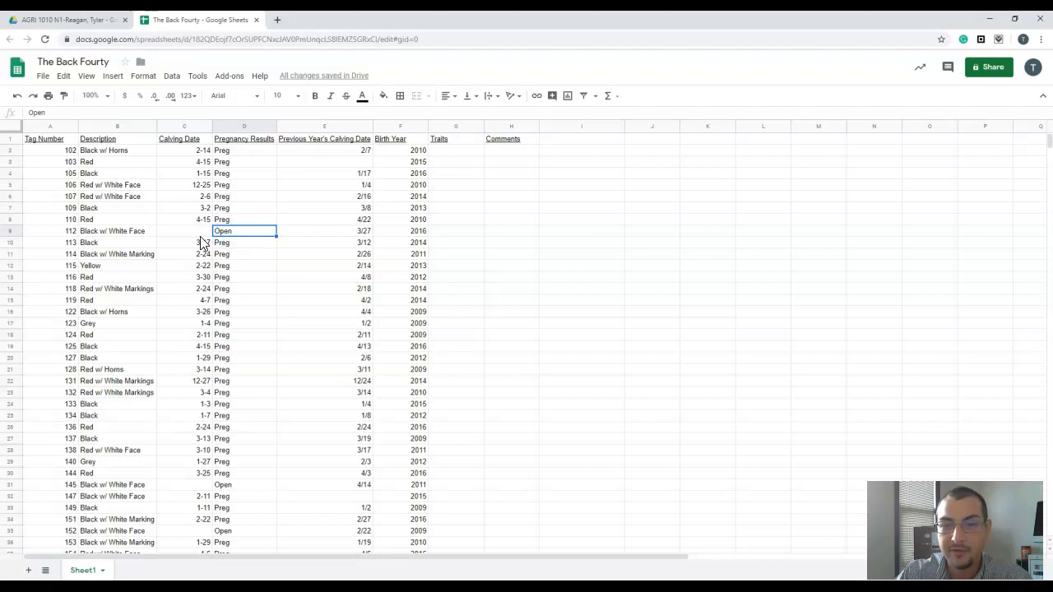
Step: Enter 3/17 as a trial calving date for tag 112 in C9 and clear the cell again
click(200, 234)
text(3/)
key(Tab)
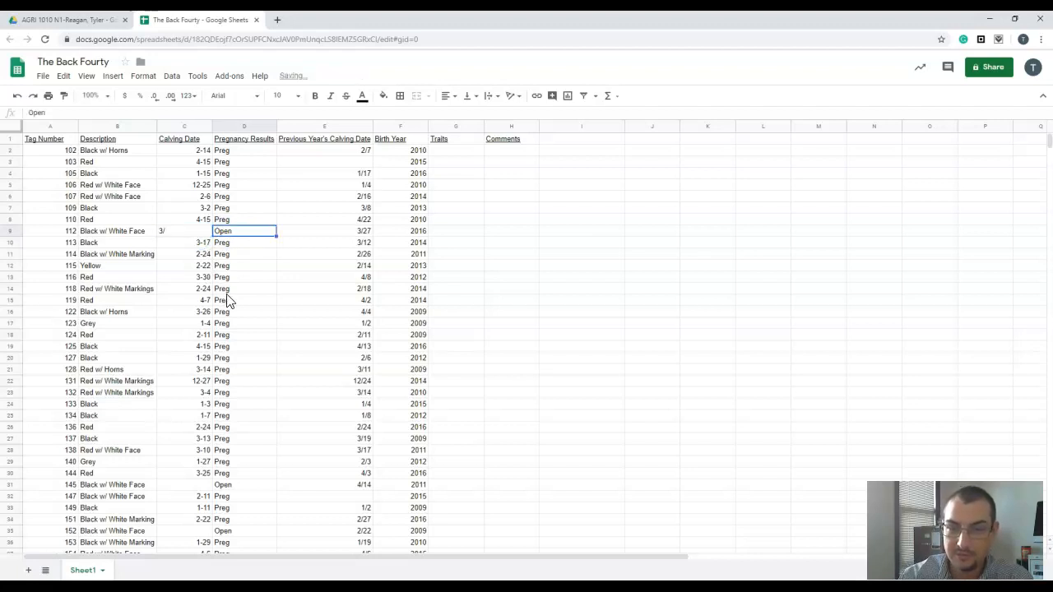
key(Left)
text(3)
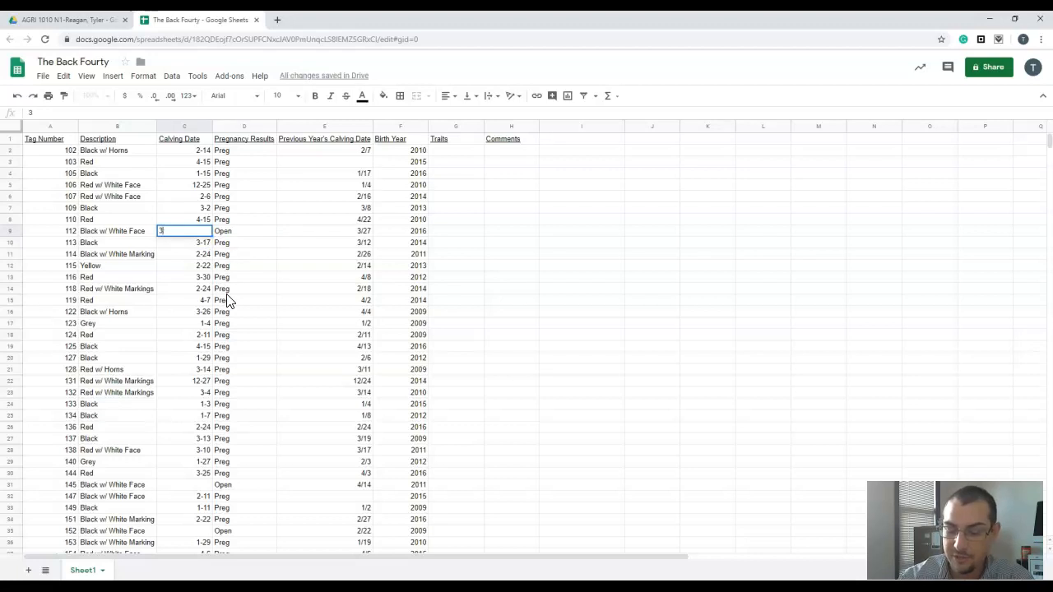
text(/17)
key(Return)
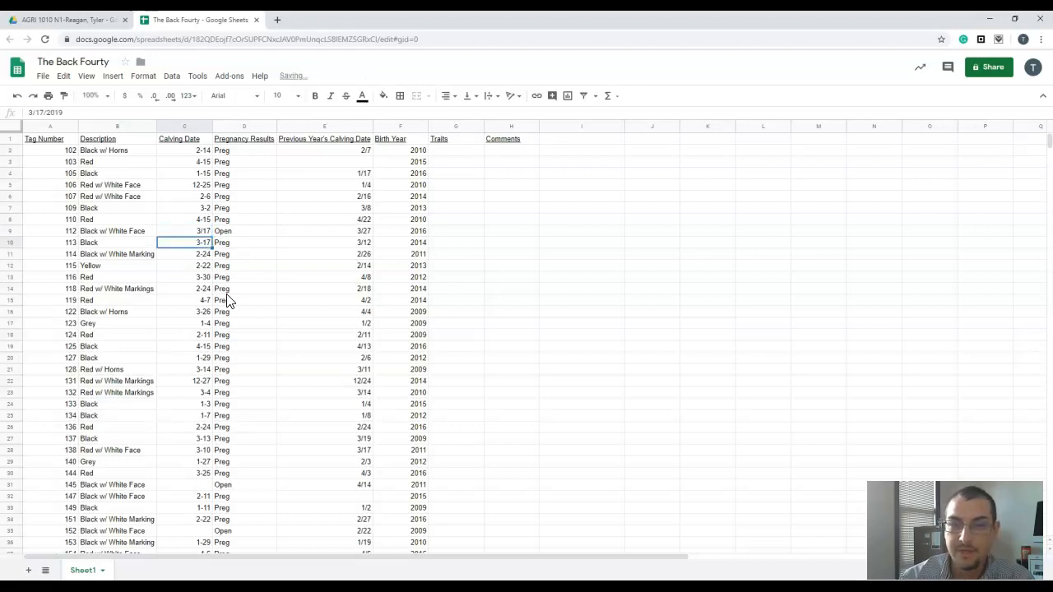
click(208, 231)
key(Delete)
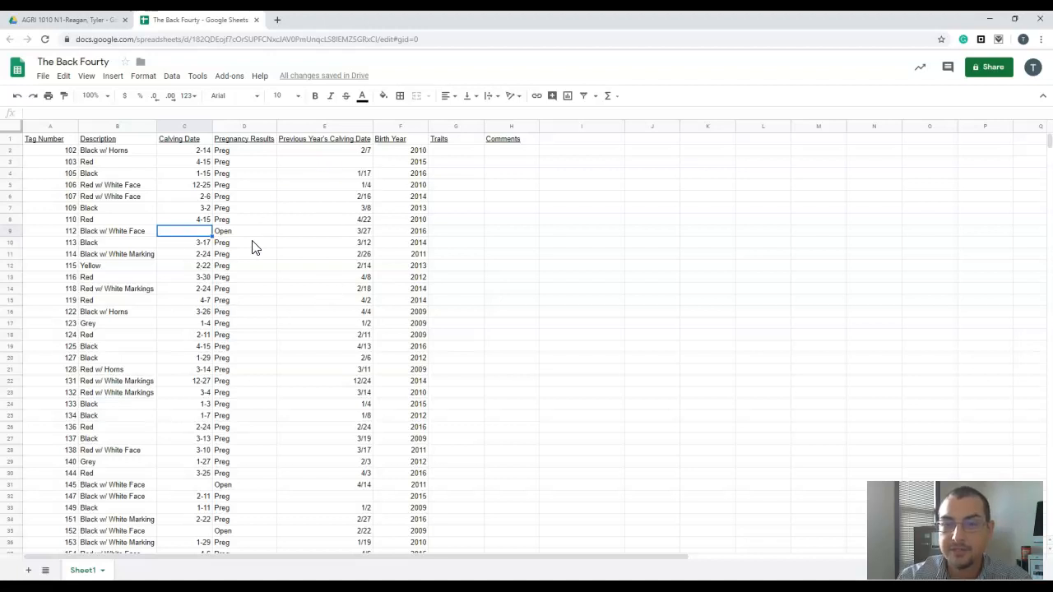
Step: Compare tag 105's full current and previous calving dates, and check tag 110's current calving date
click(191, 174)
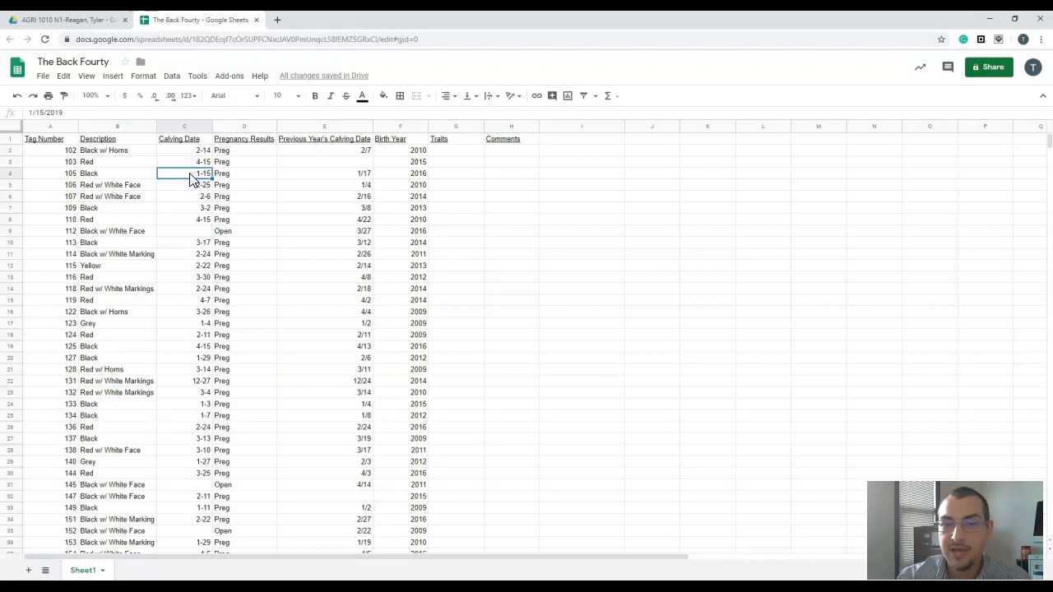
click(343, 175)
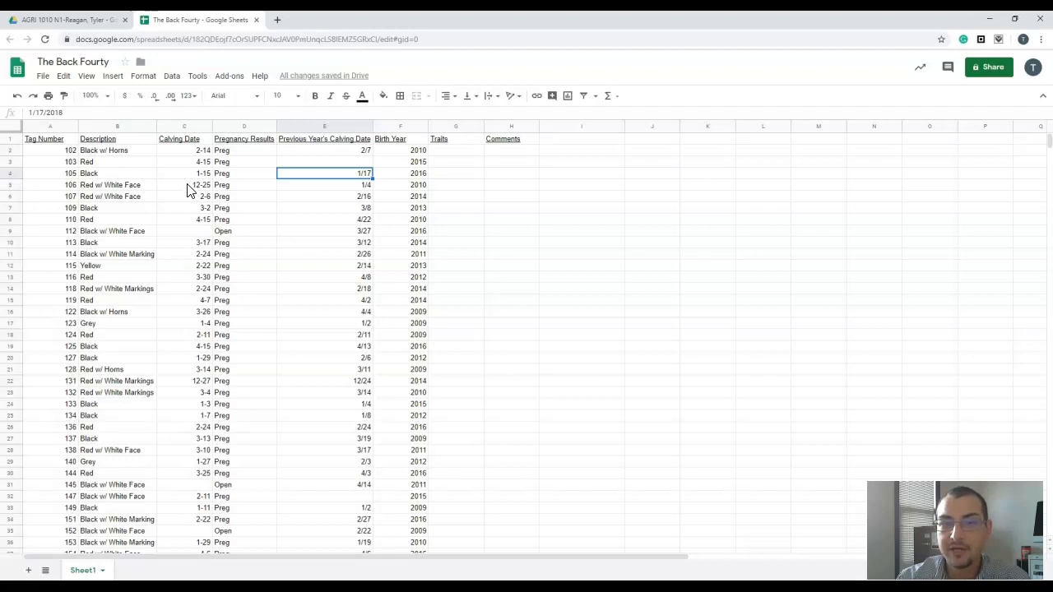
click(200, 220)
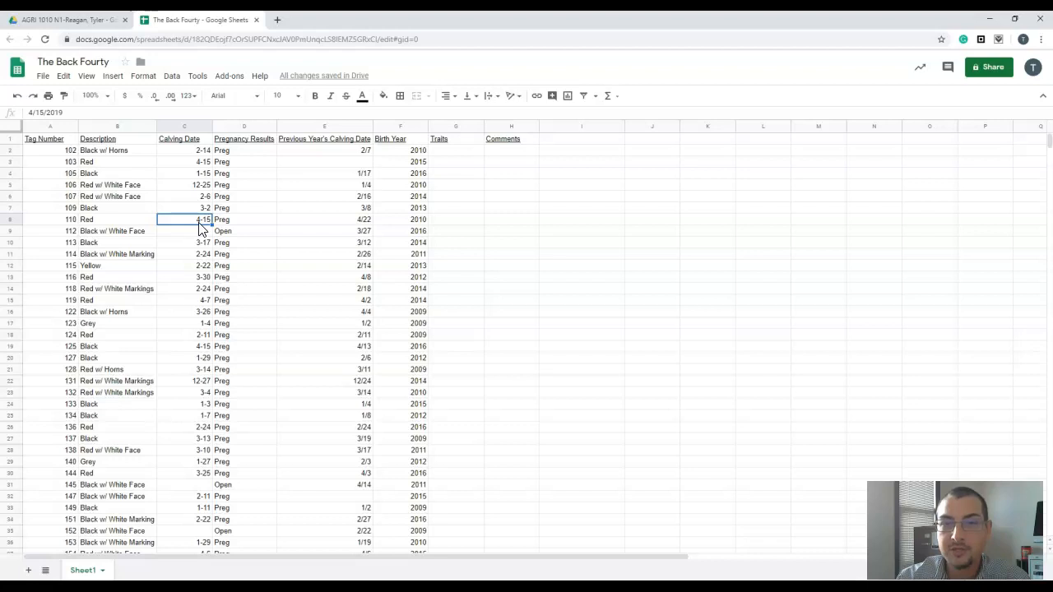
Step: Try 12/18 as tag 110's previous year's calving date in E8 and set it back to 4/22
click(314, 224)
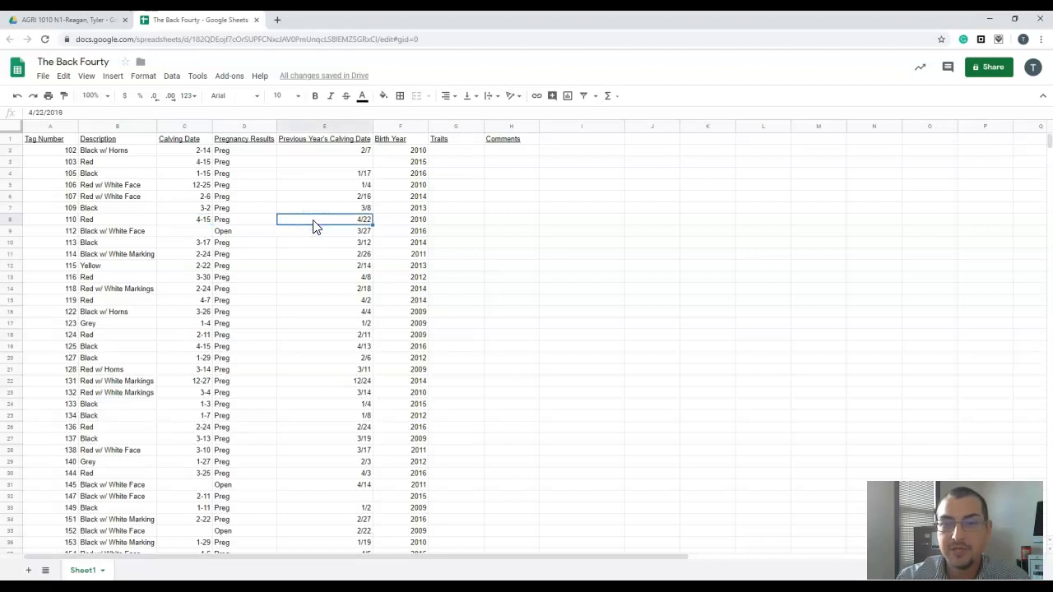
text(12/18)
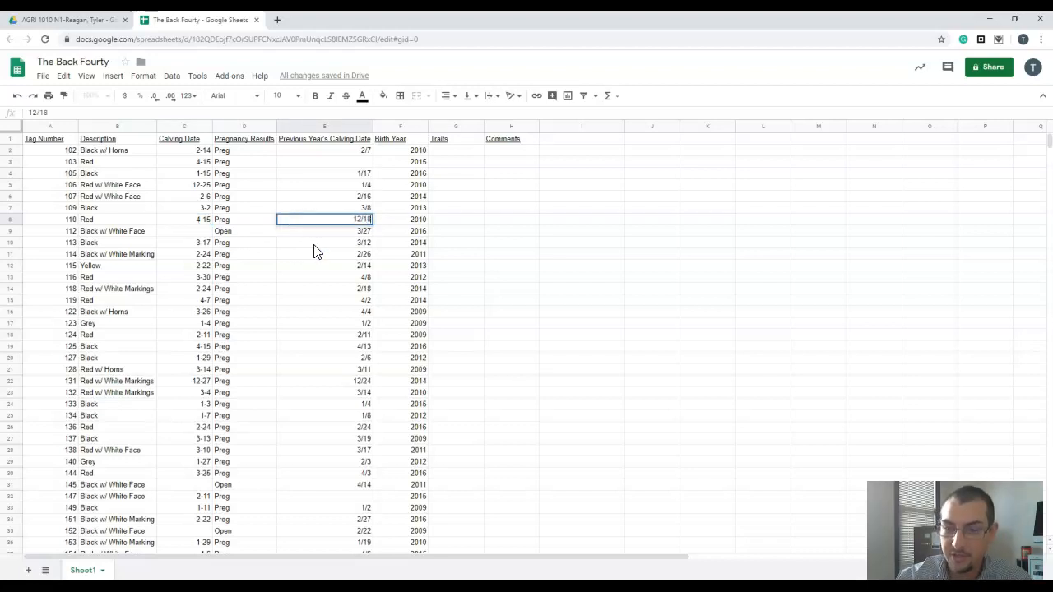
key(Return)
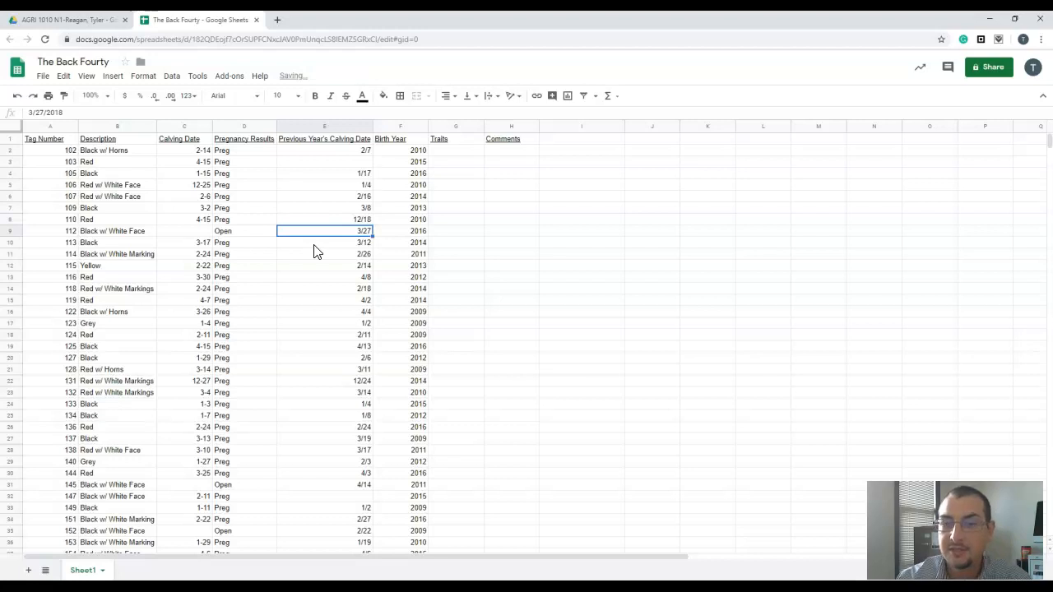
key(Up)
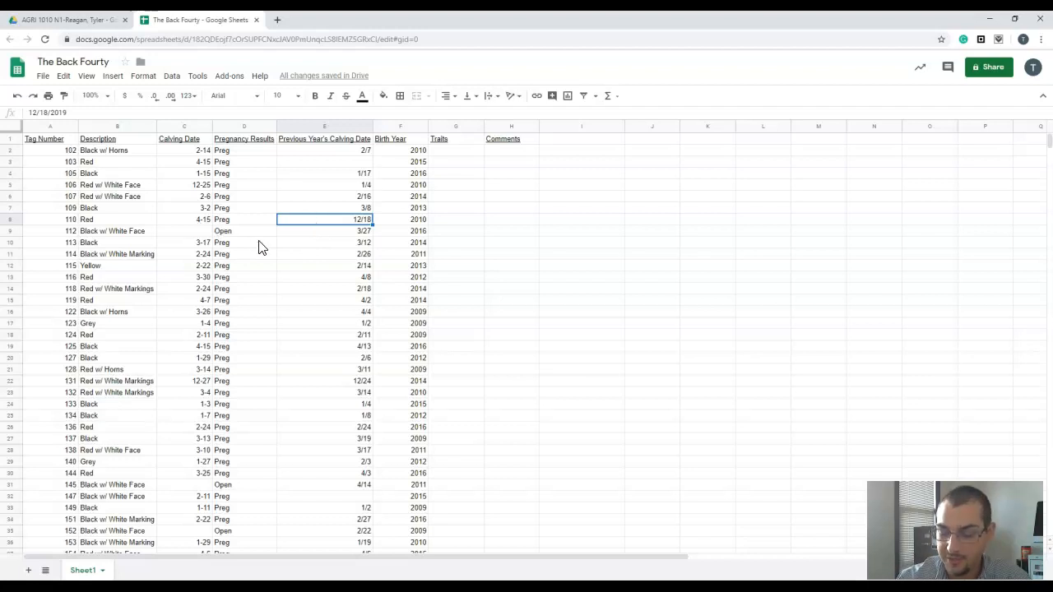
text(4/22)
key(Return)
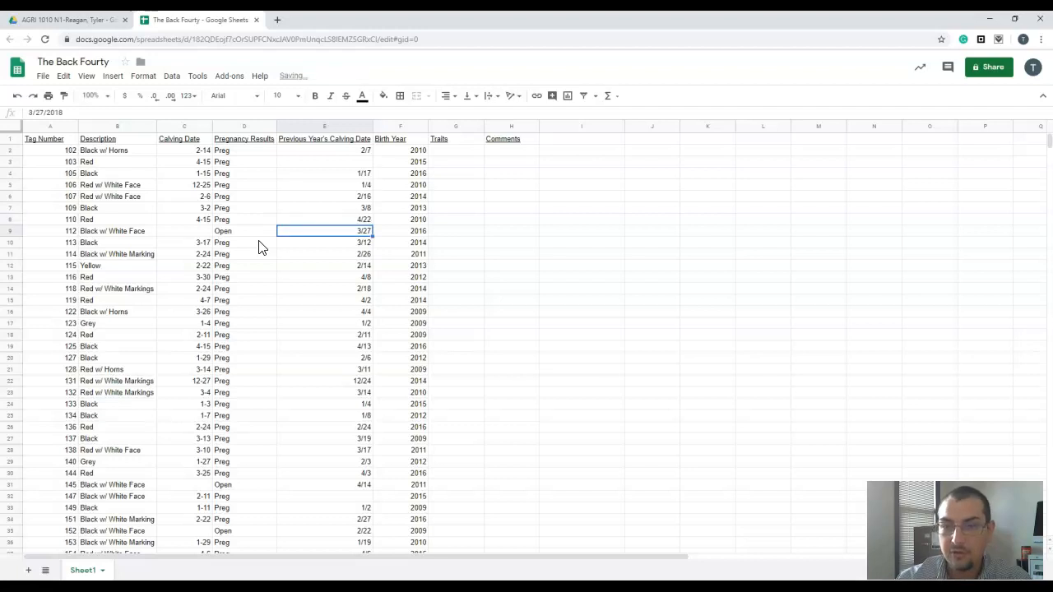
Step: Check the full calving dates of tags 106 and 110, and set tag 110's calving date in C8 to 12/18
click(201, 190)
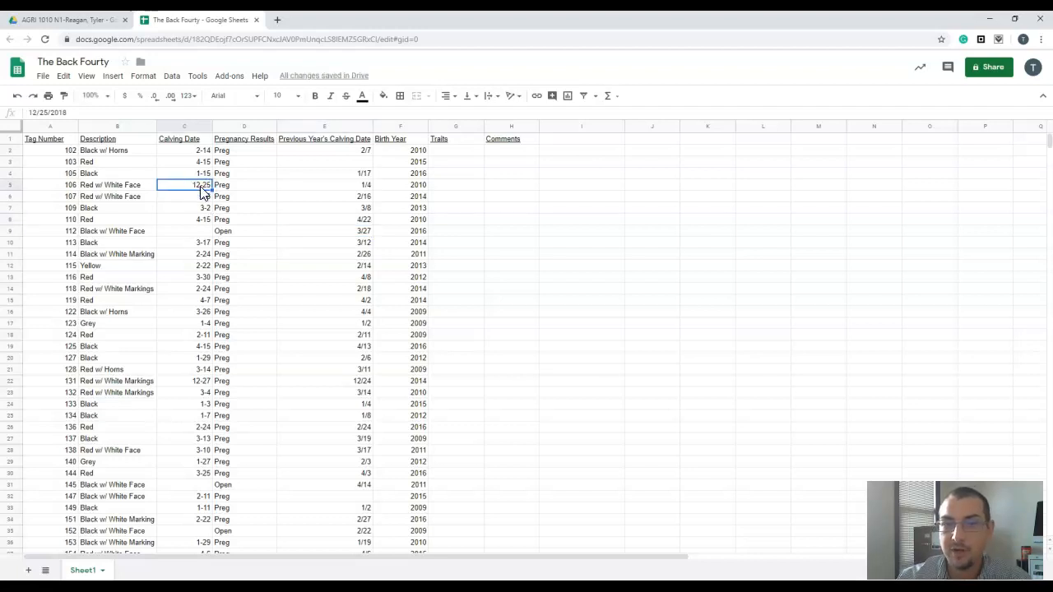
click(200, 220)
click(361, 220)
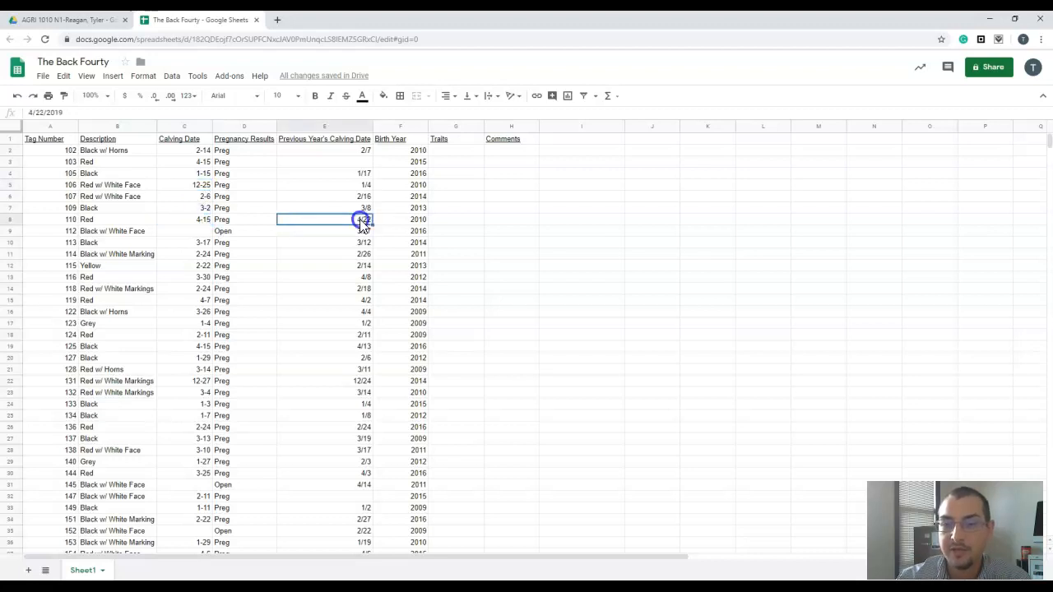
click(197, 219)
text(1)
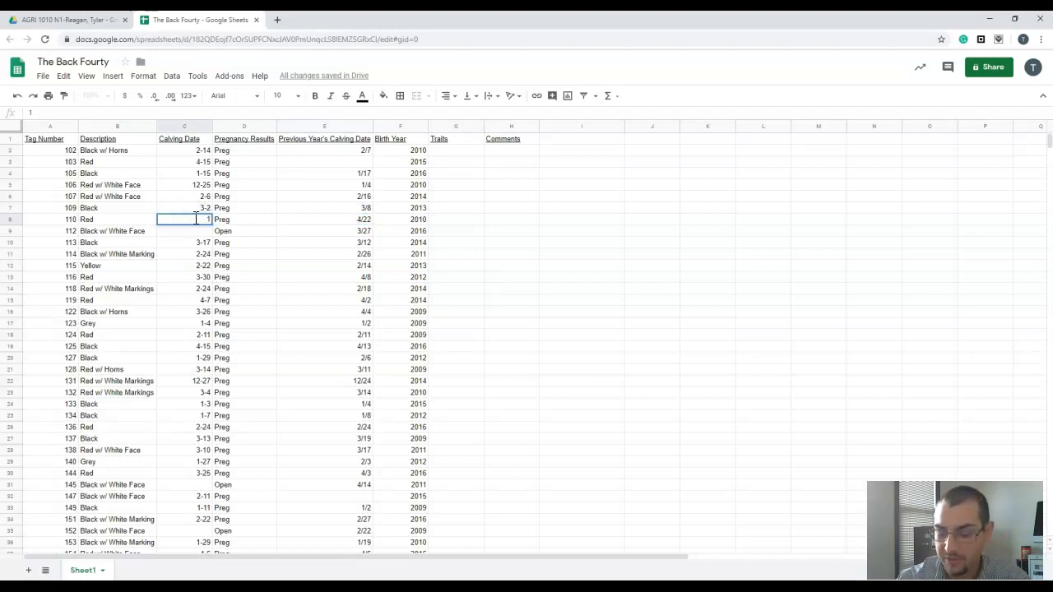
text(/1)
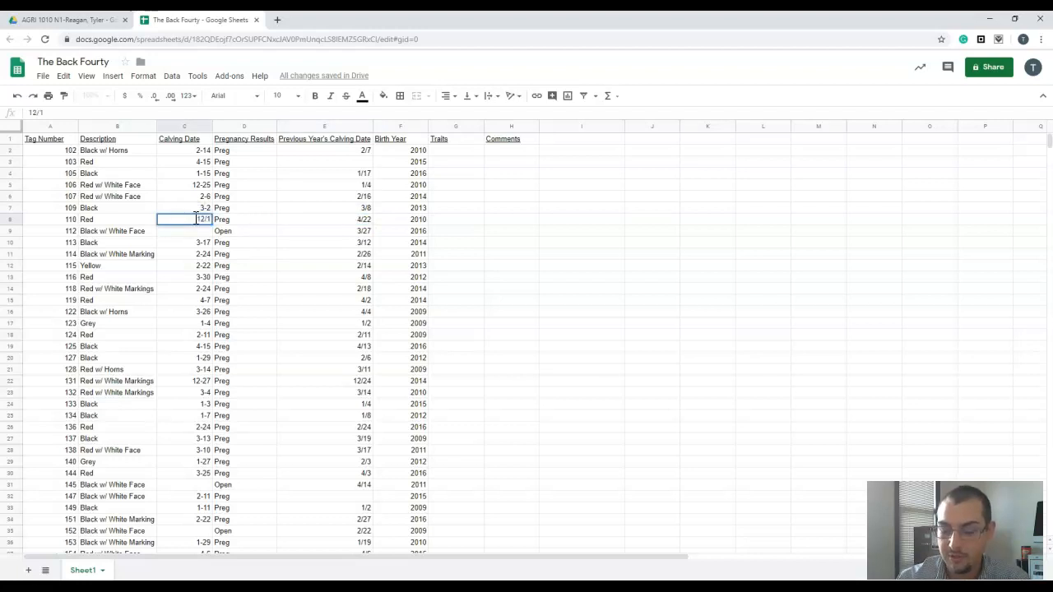
text(8)
key(Return)
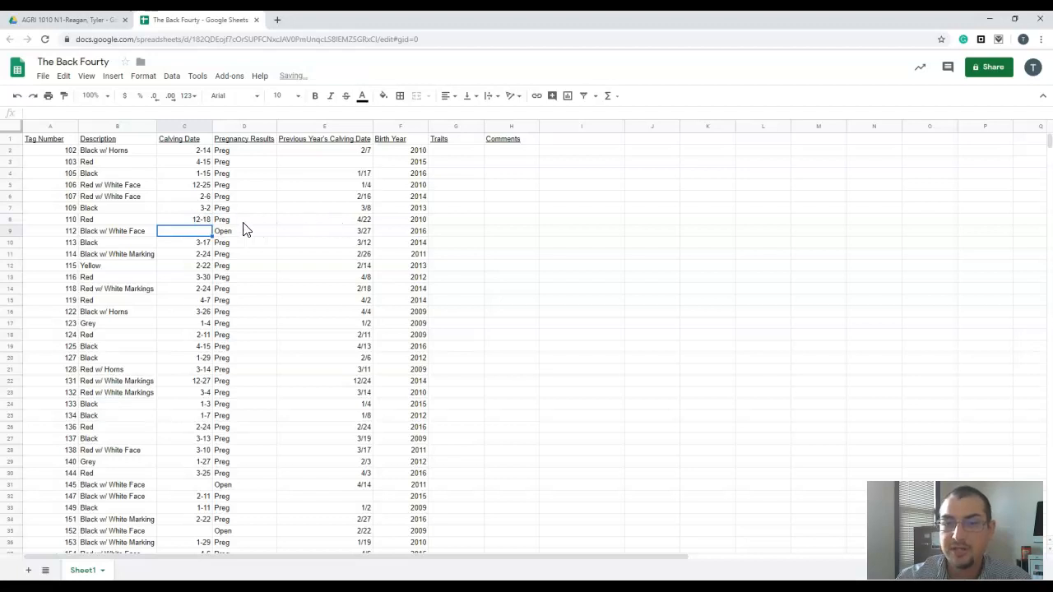
Step: Compare tag 110's current and previous calving dates and restore C8 to 4/15/2019
click(337, 220)
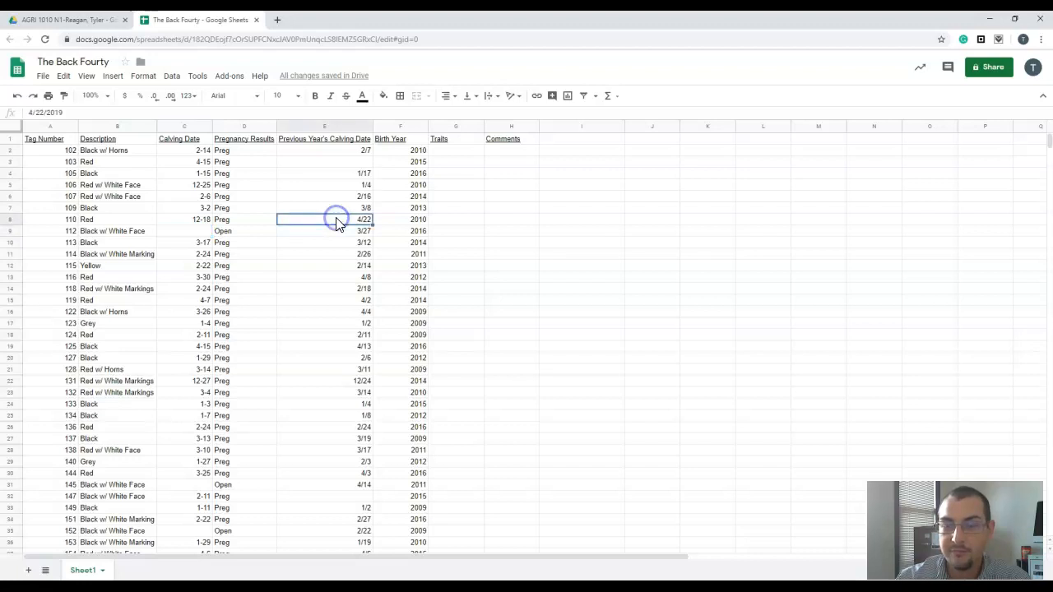
click(201, 220)
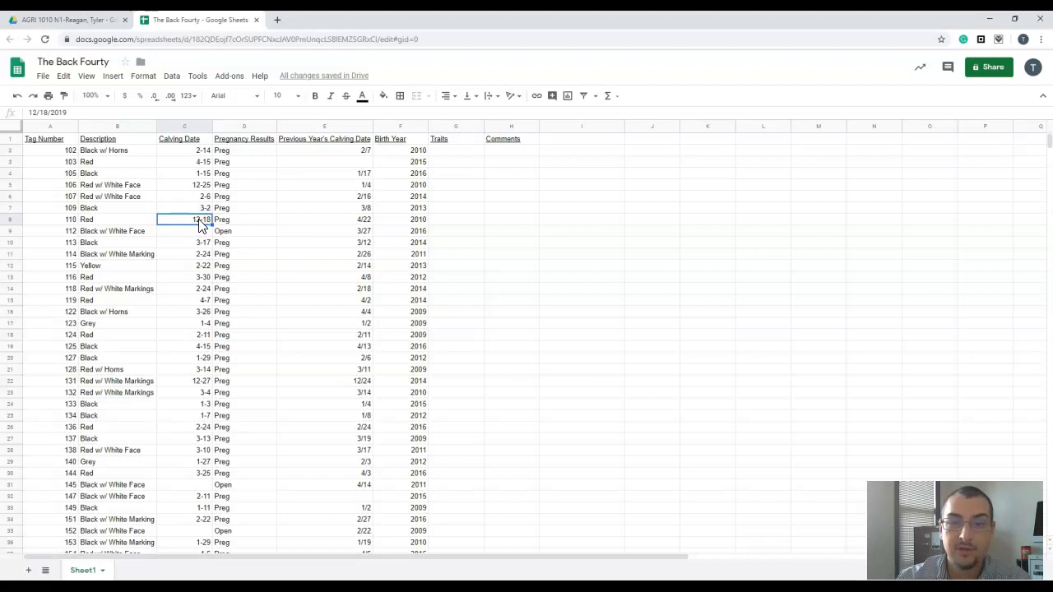
click(330, 221)
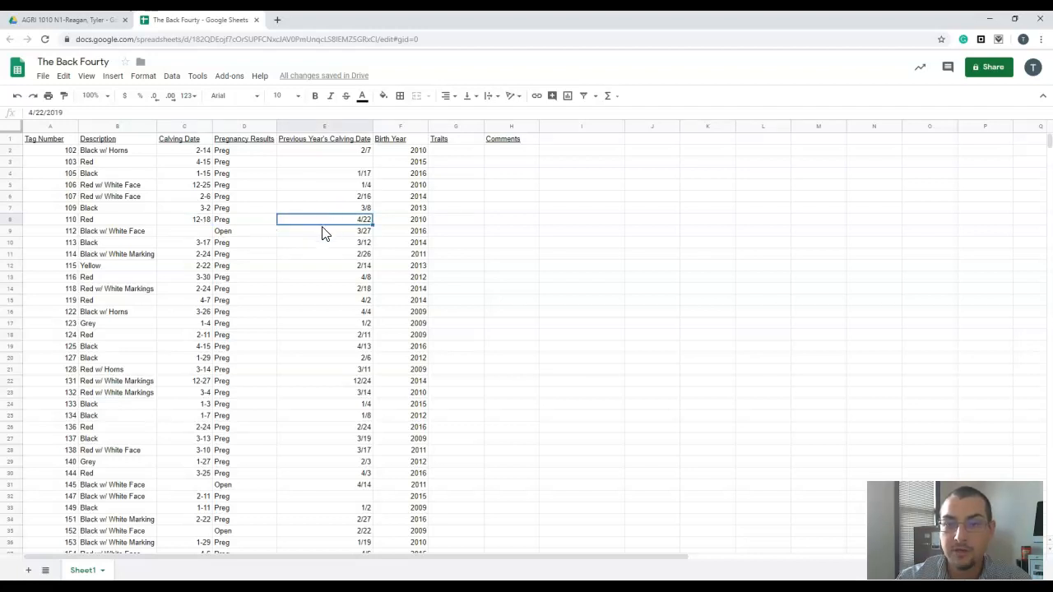
click(202, 223)
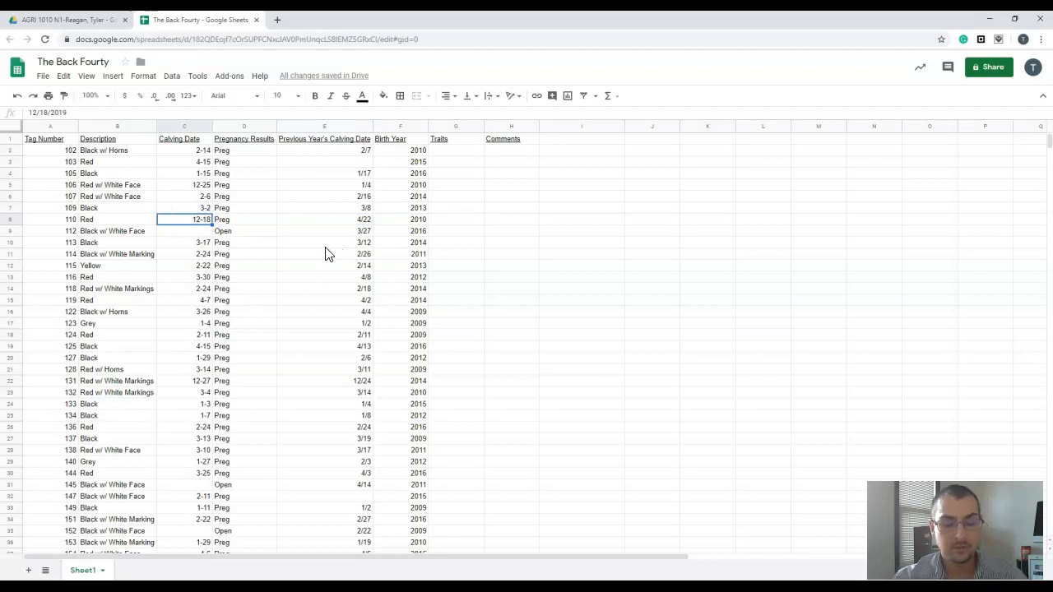
text(4/15/2019)
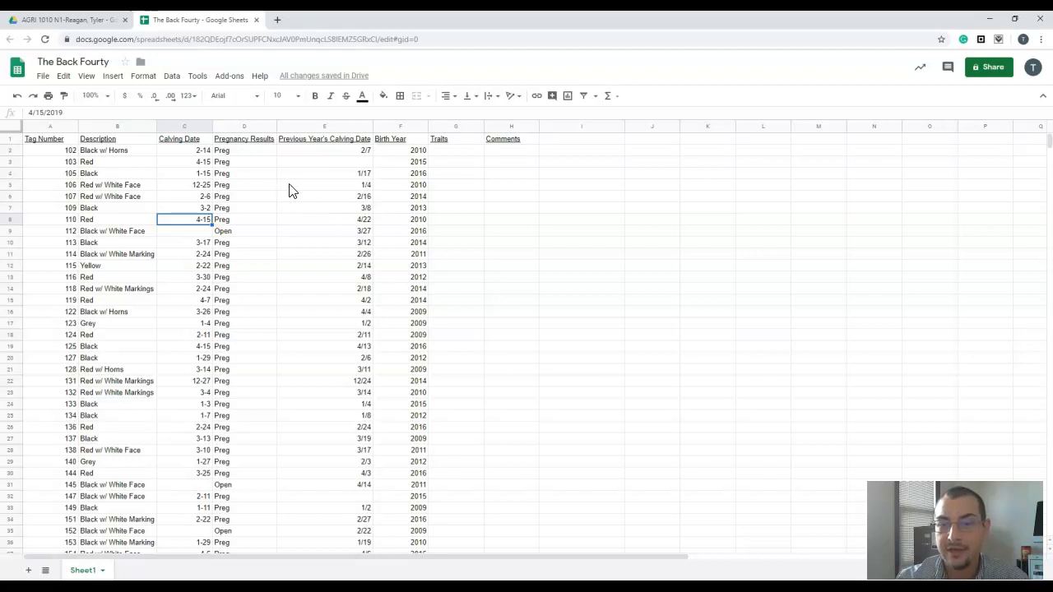
Step: Review the herd records down to row 51 and examine the values in the Birth Year column
scroll(352, 325, down, 3)
scroll(352, 310, down, 5)
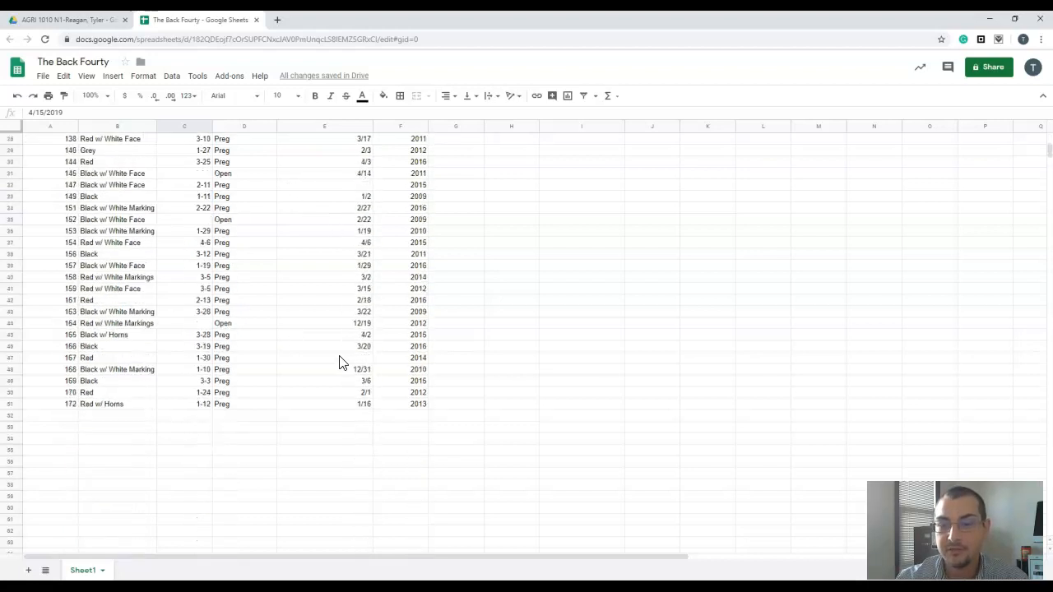
scroll(336, 233, up, 8)
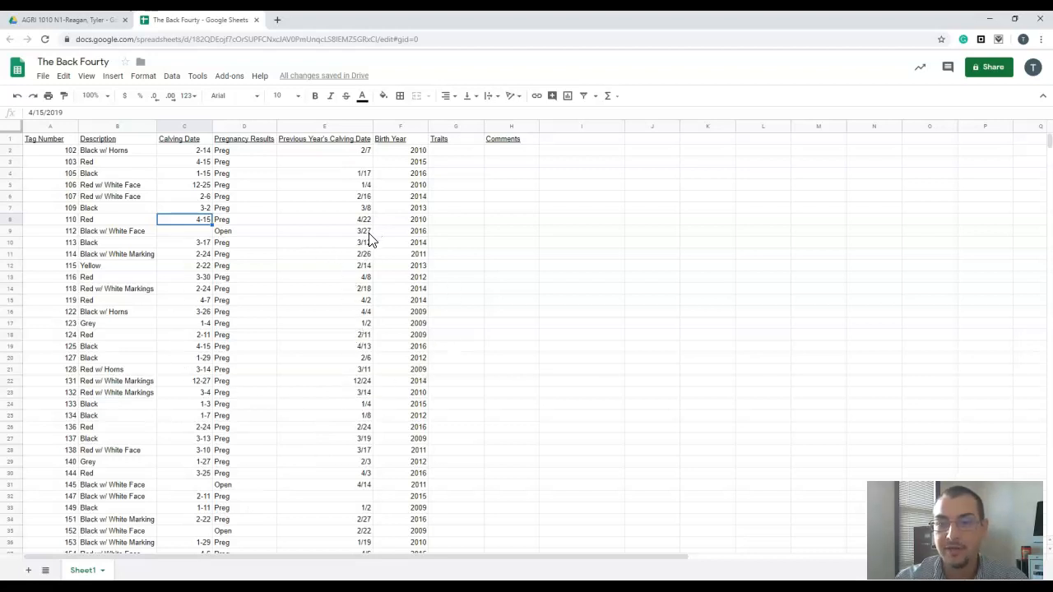
drag(421, 151, 414, 444)
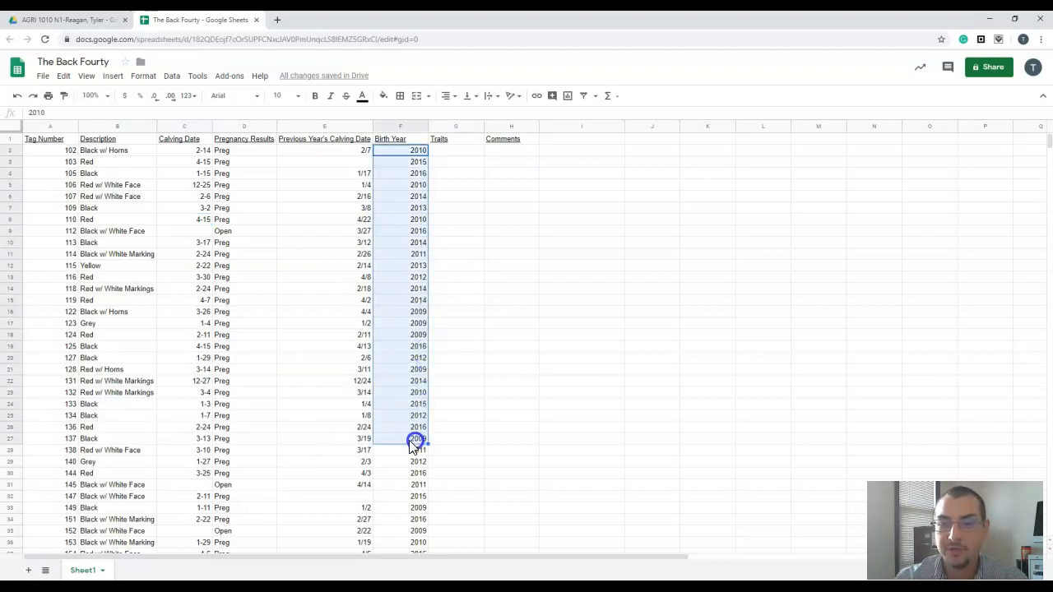
scroll(399, 428, down, 5)
scroll(399, 428, down, 5)
scroll(399, 432, up, 5)
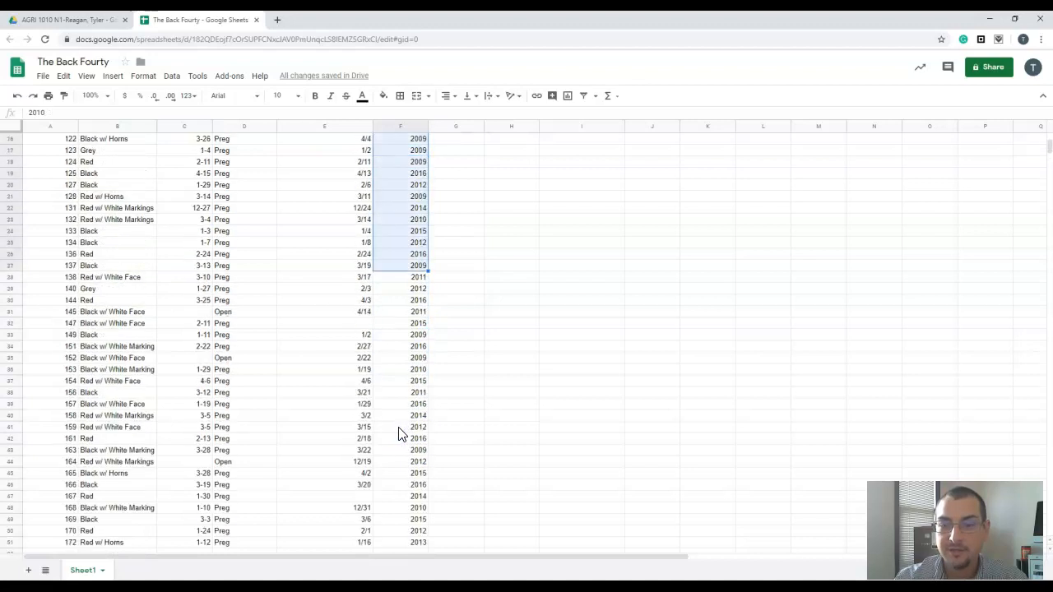
scroll(401, 434, up, 5)
drag(398, 153, 406, 540)
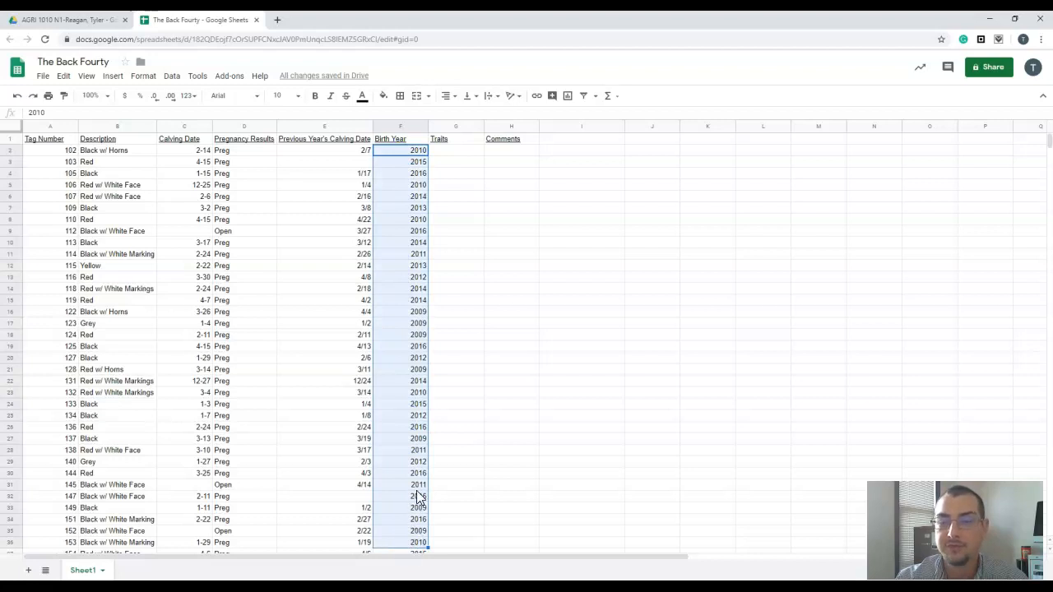
Step: Enter 2019 as a trial value in the Traits cell G9 and clear it again
click(458, 230)
text(2019)
key(Return)
key(Up)
key(Left)
key(Left)
key(Left)
key(Right)
key(Right)
key(Down)
key(Right)
key(Up)
key(Delete)
key(Down)
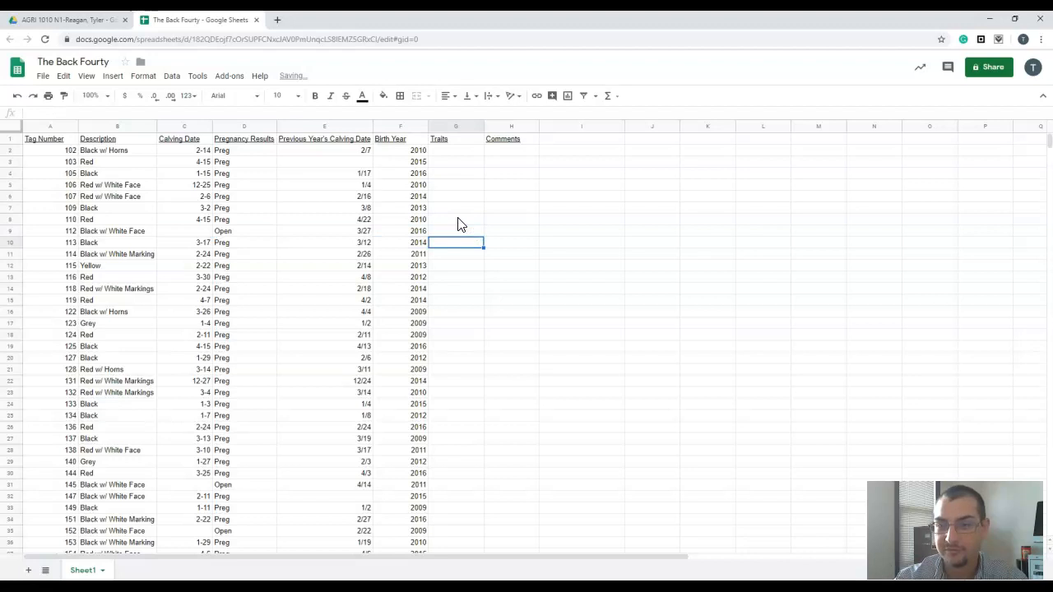
Step: Enter 2019 as a trial value in Traits cell G10, check tag 113's calving date in C10, and clear G10 again
text(2019)
key(Left)
key(Left)
key(Left)
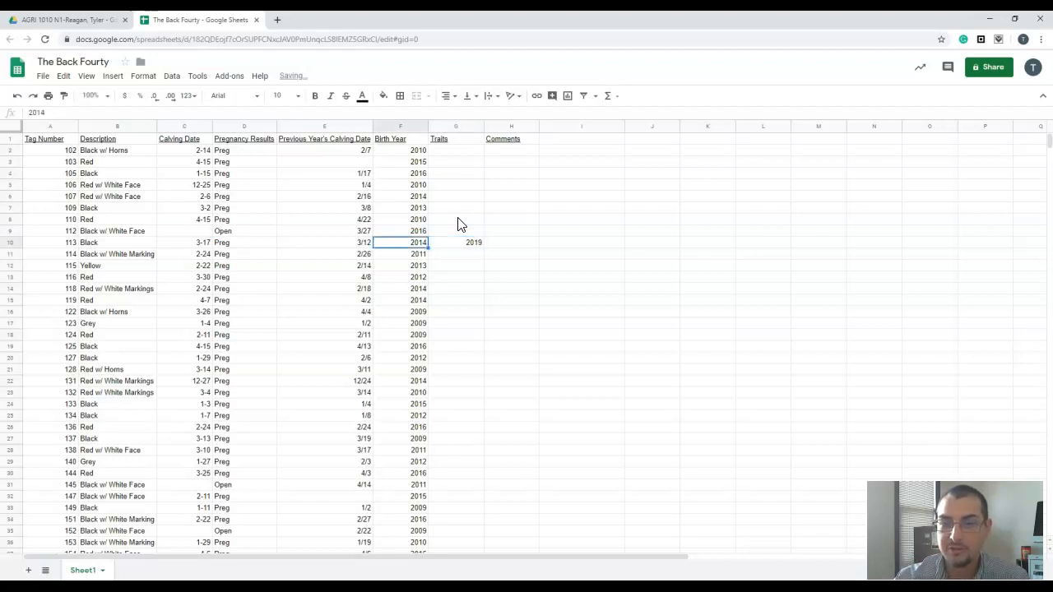
key(Left)
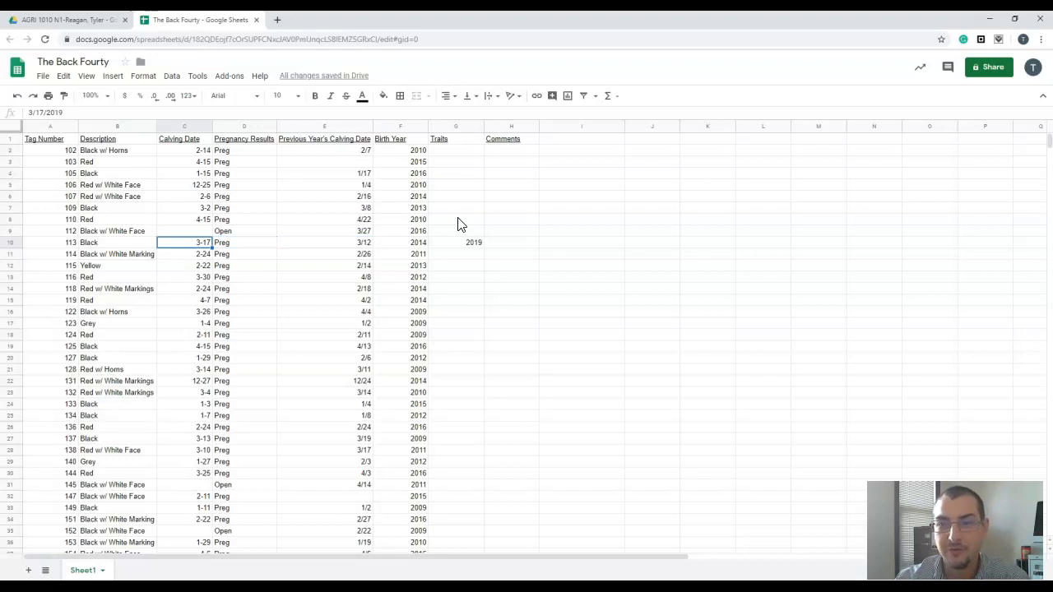
key(Right)
key(Right)
key(Right)
key(Right)
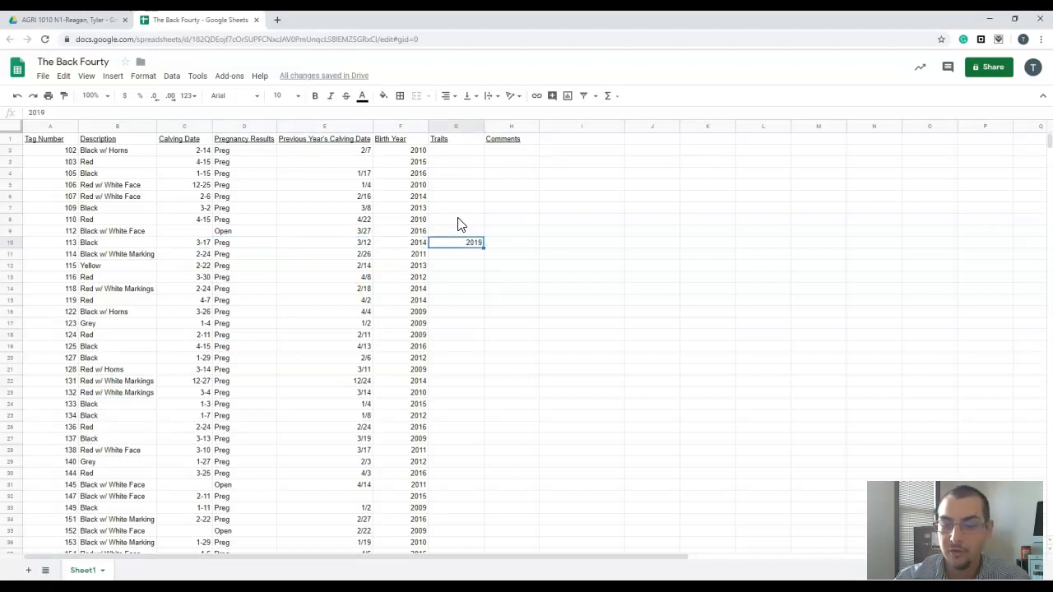
key(Delete)
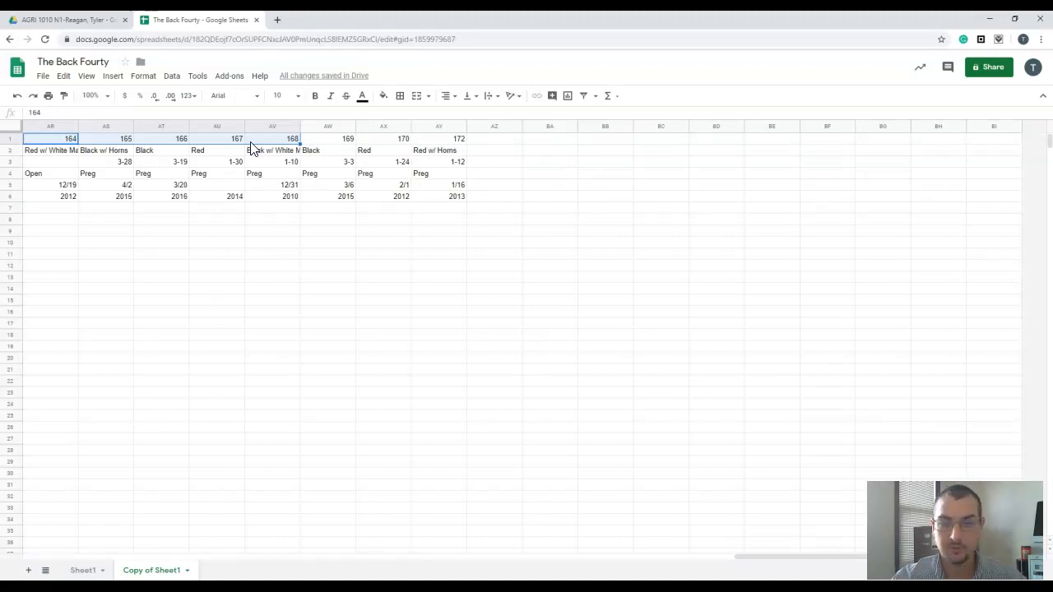
Step: Toggle underlining on row 1 of Copy of Sheet1 from the tag 164 cell AR1 through the last column BI
key(ctrl+shift+Right)
key(ctrl+shift+Right)
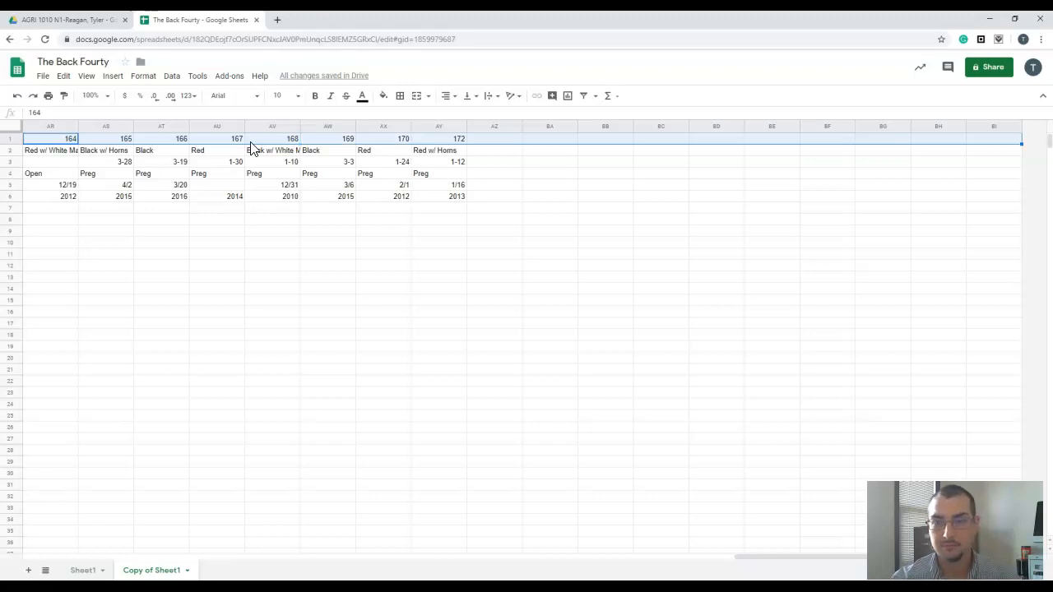
key(ctrl+u)
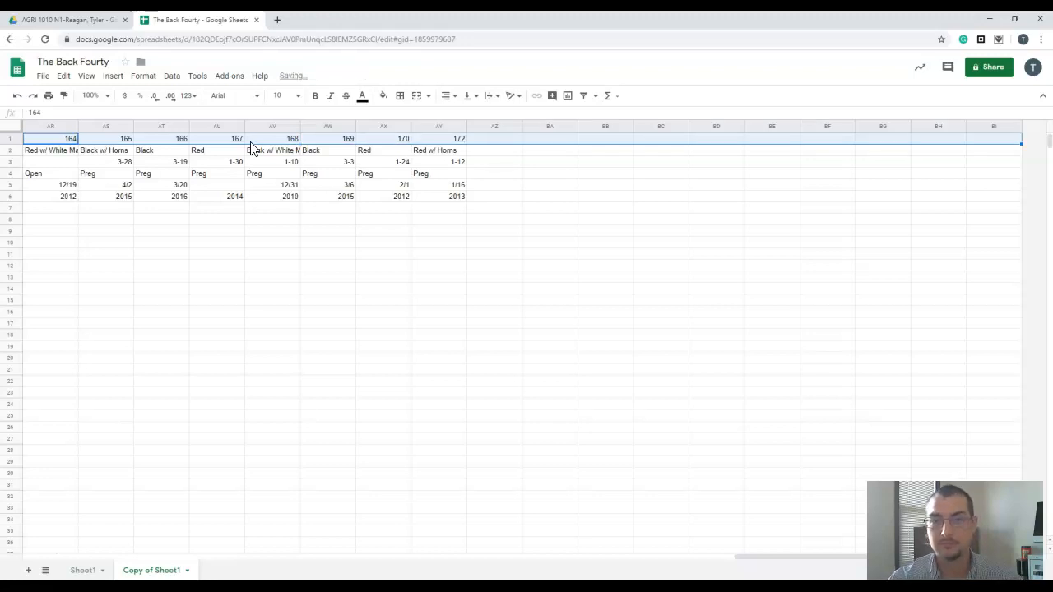
Step: Underline the transposed row labels in A1:A8 and widen column A to fit their text
key(ctrl+Home)
key(ctrl+shift+Down)
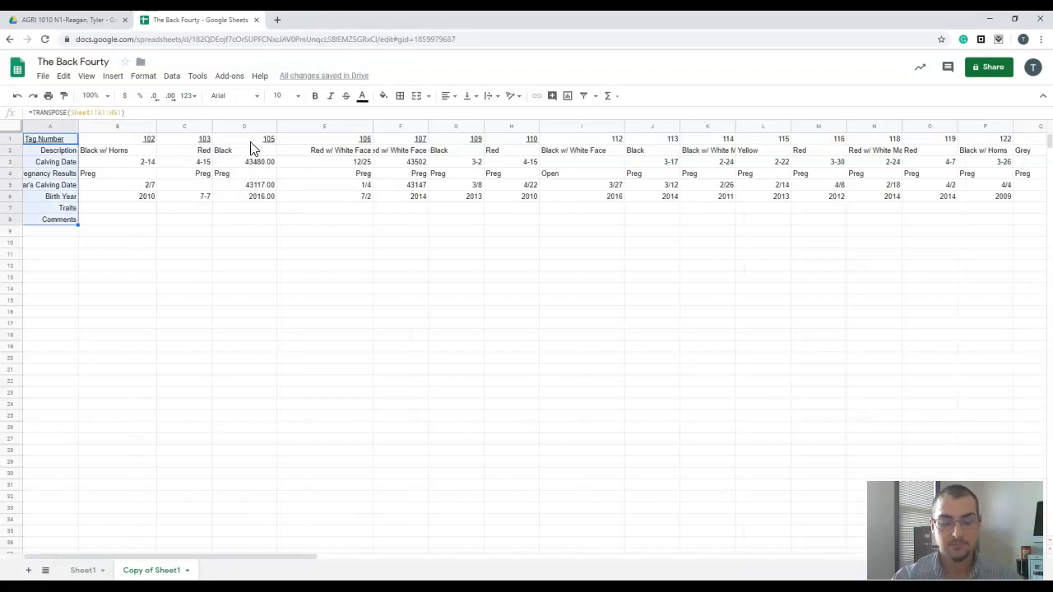
key(ctrl+u)
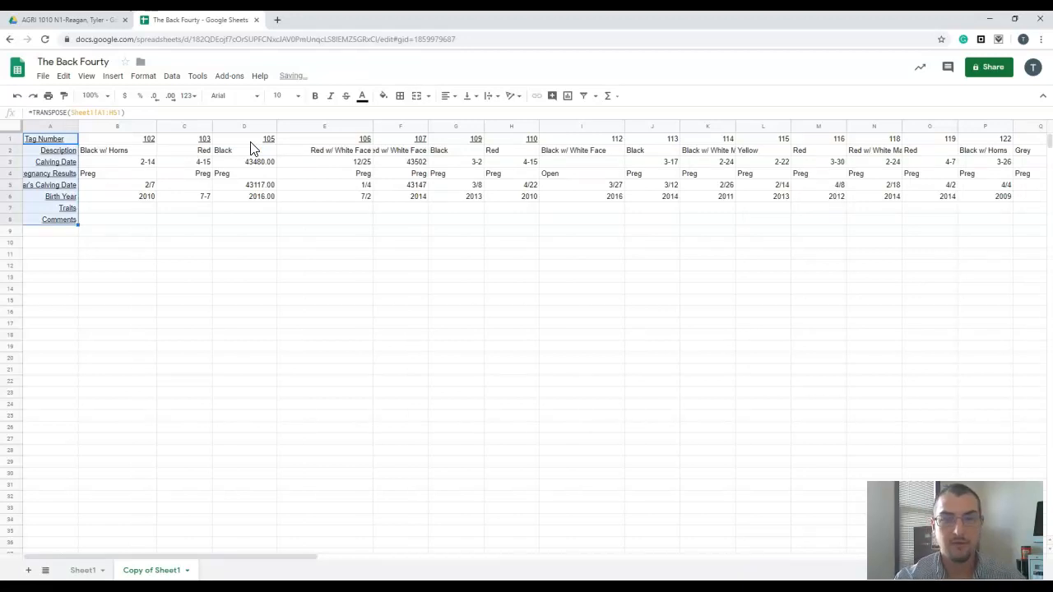
double_click(78, 126)
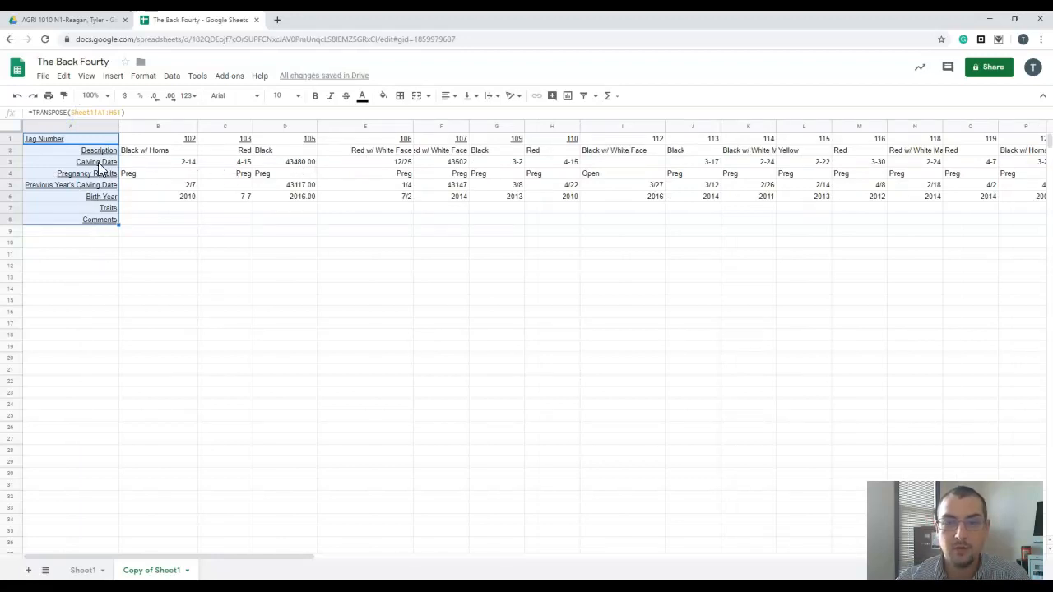
Step: Compare the labels and tag 102's vertical record in Copy of Sheet1 with its horizontal record in row 2 of Sheet1
drag(87, 139, 89, 220)
drag(174, 141, 172, 217)
mouse_move(219, 134)
mouse_down()
mouse_move(221, 214)
mouse_move(219, 136)
mouse_up()
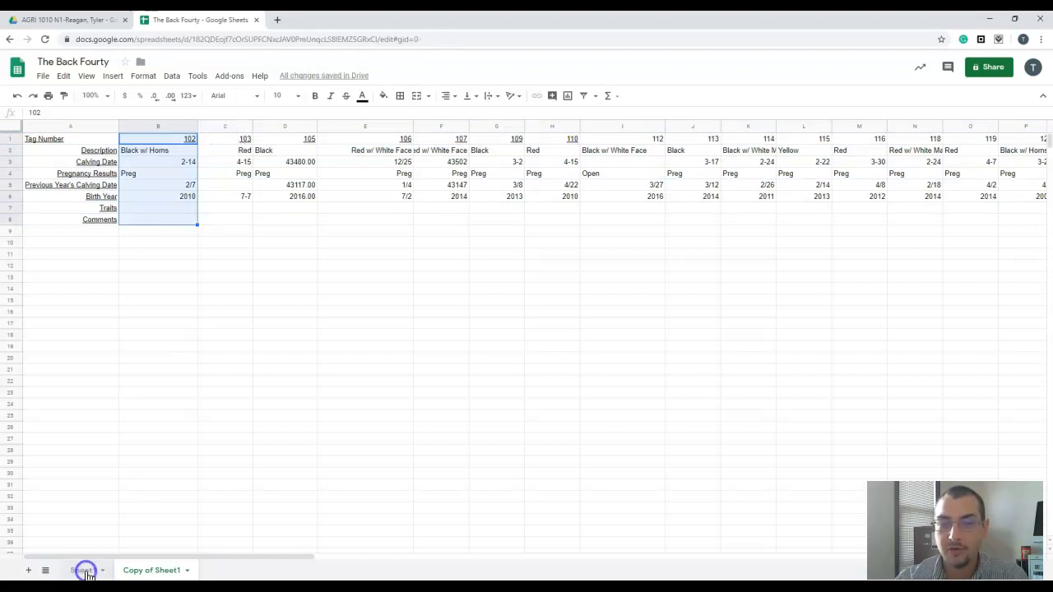
click(85, 571)
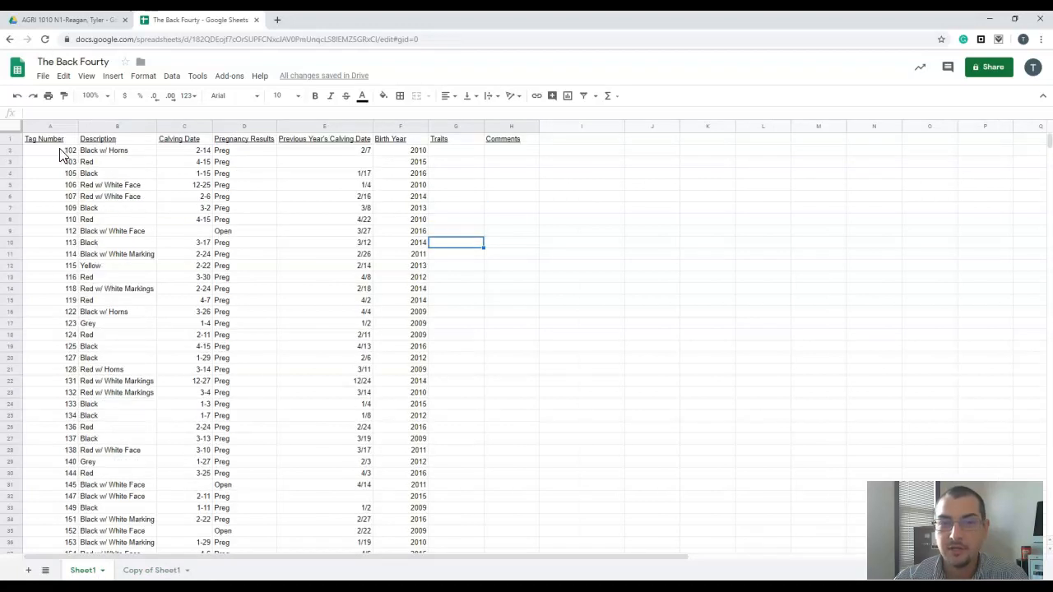
drag(66, 150, 491, 150)
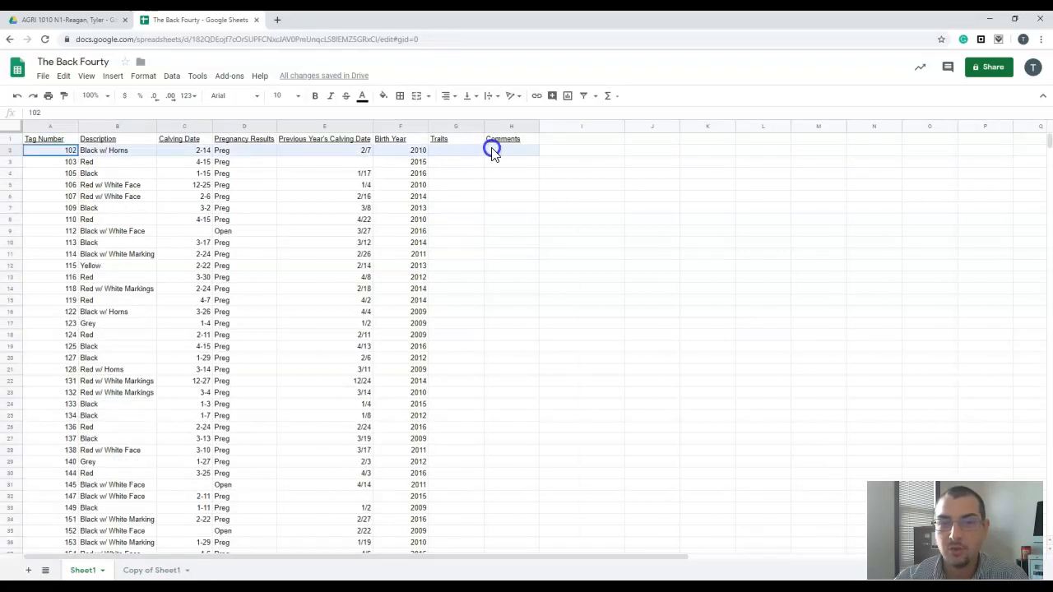
click(163, 569)
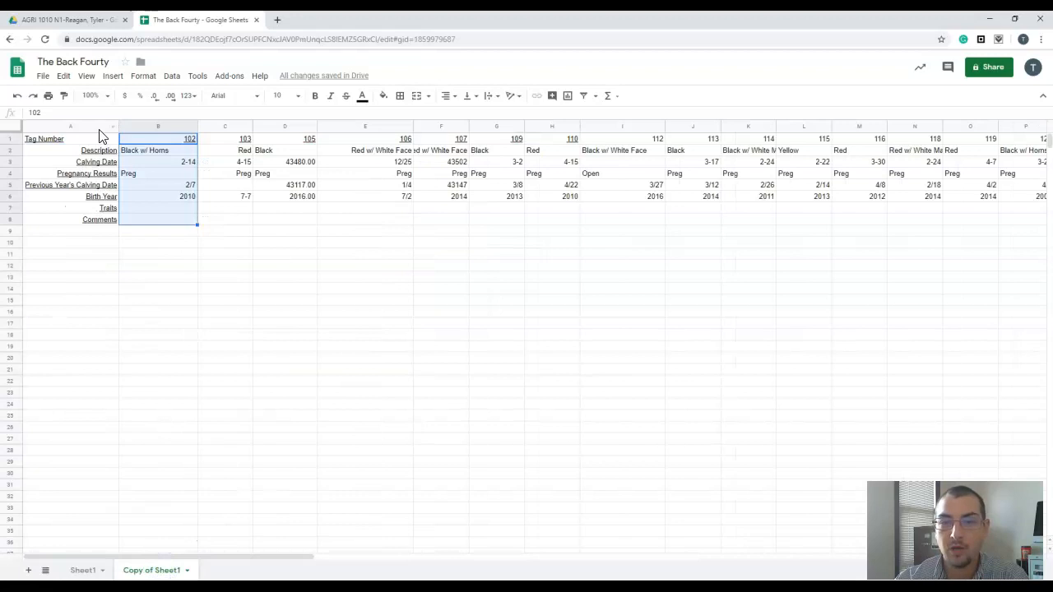
click(170, 140)
drag(169, 143, 167, 221)
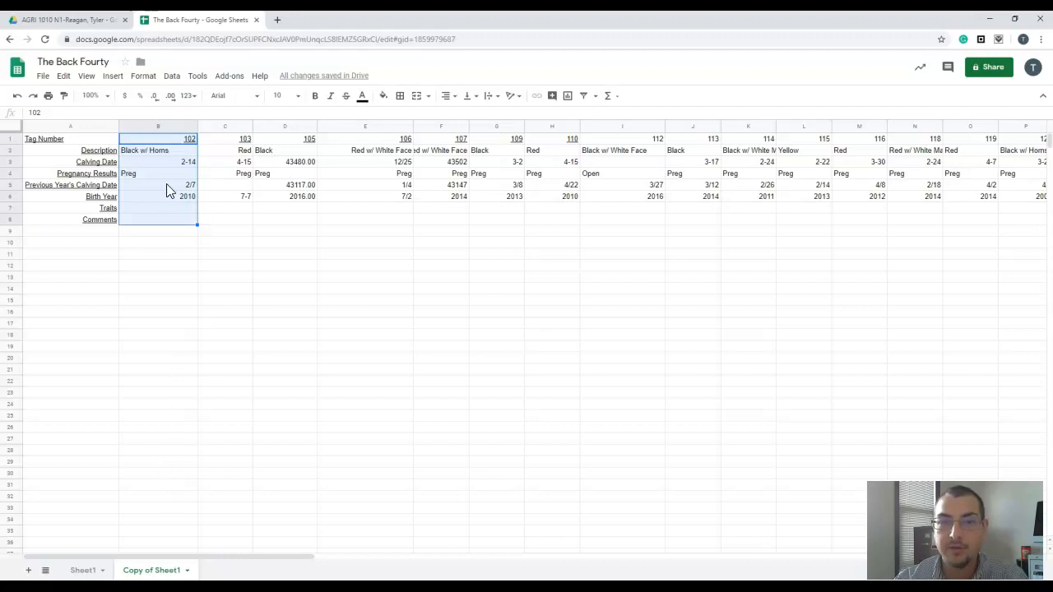
drag(166, 144, 170, 222)
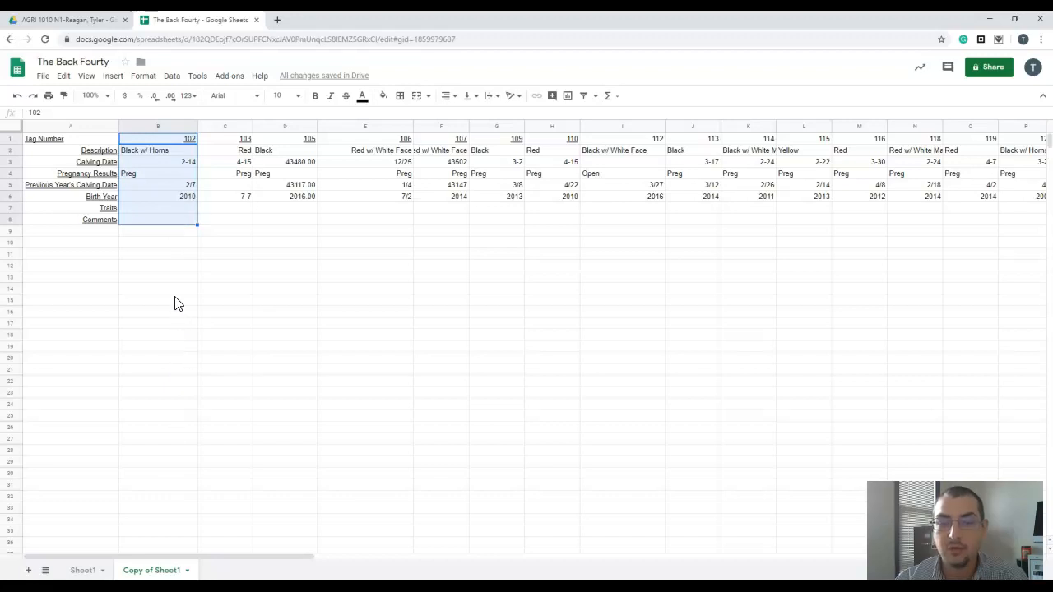
click(83, 570)
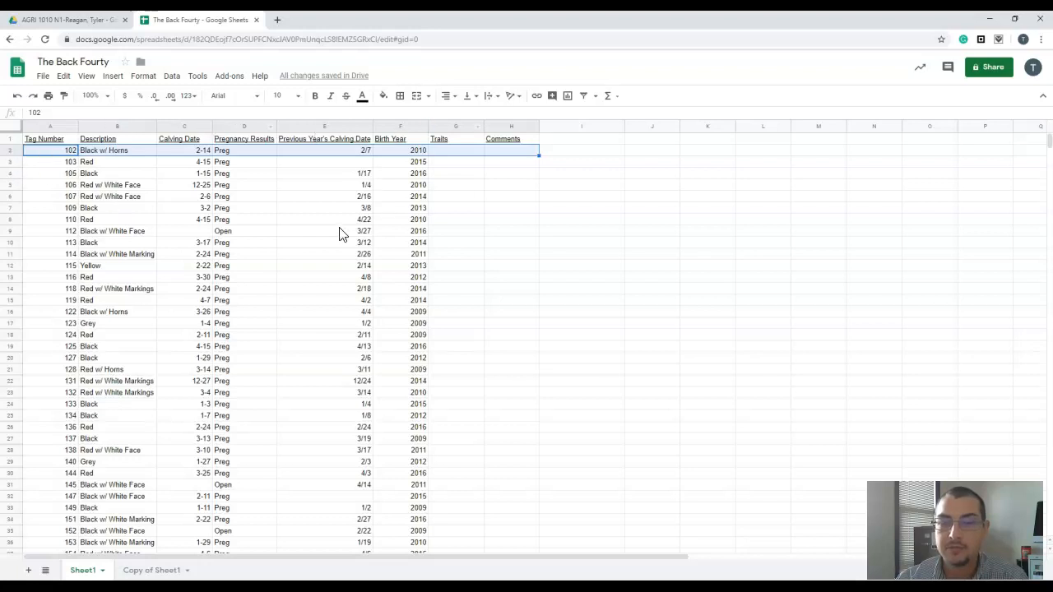
click(142, 572)
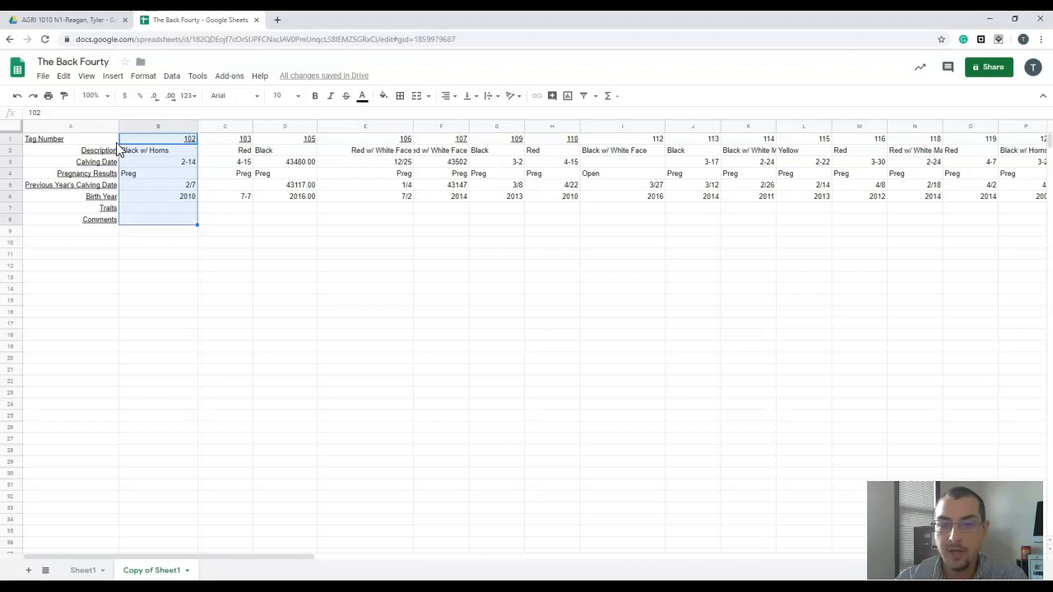
drag(86, 138, 86, 377)
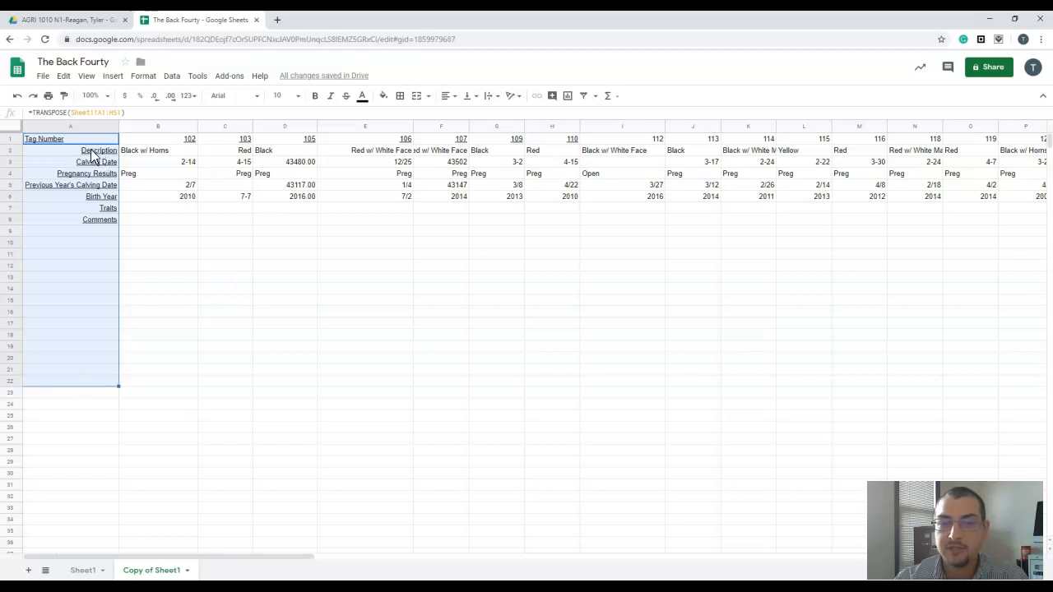